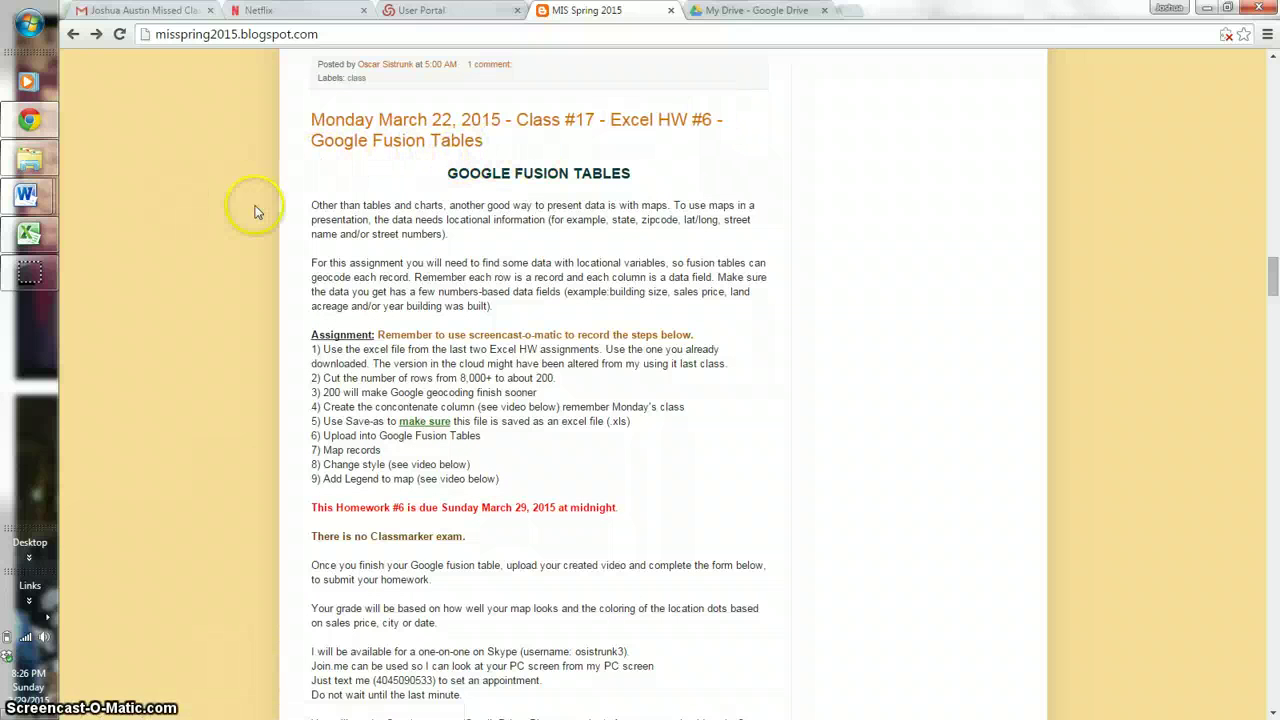
Step: Switch to the Excel workbook and clear the real estate records in rows 202 through 8053, columns A to K
left_click(45, 238)
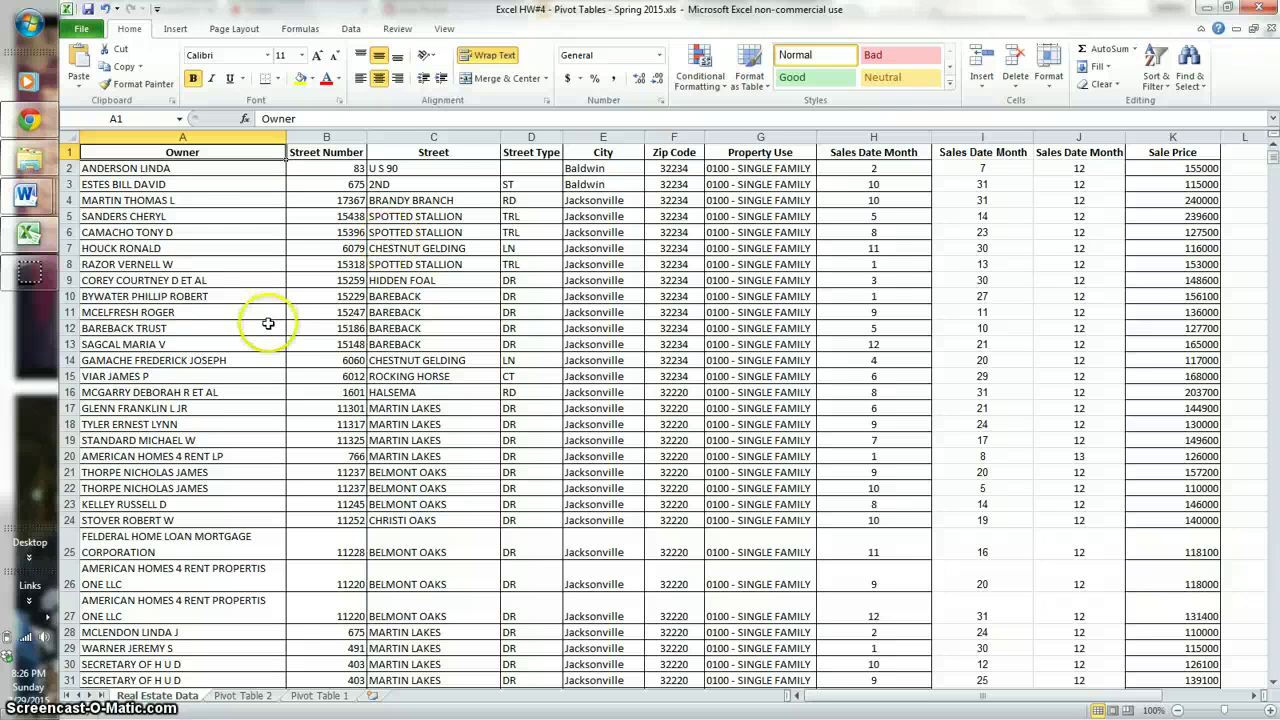
scroll(262, 322, "down", 20)
scroll(268, 323, "down", 20)
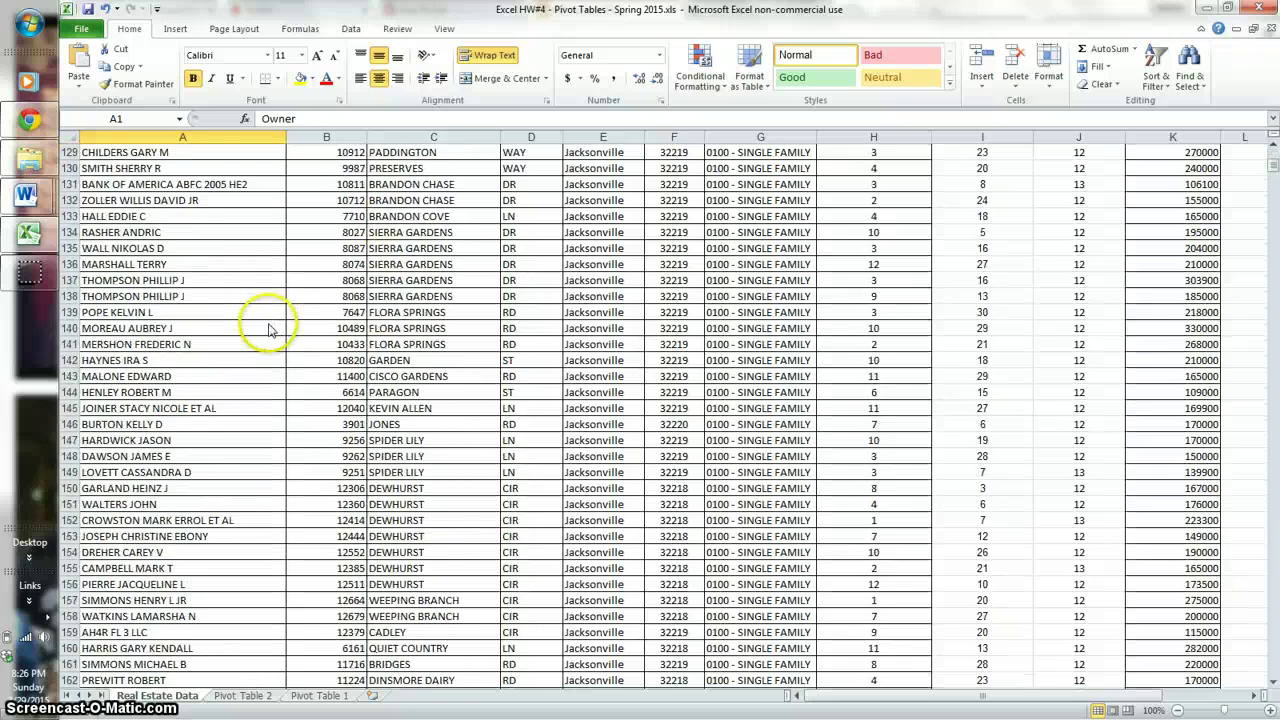
scroll(270, 332, "up", 2)
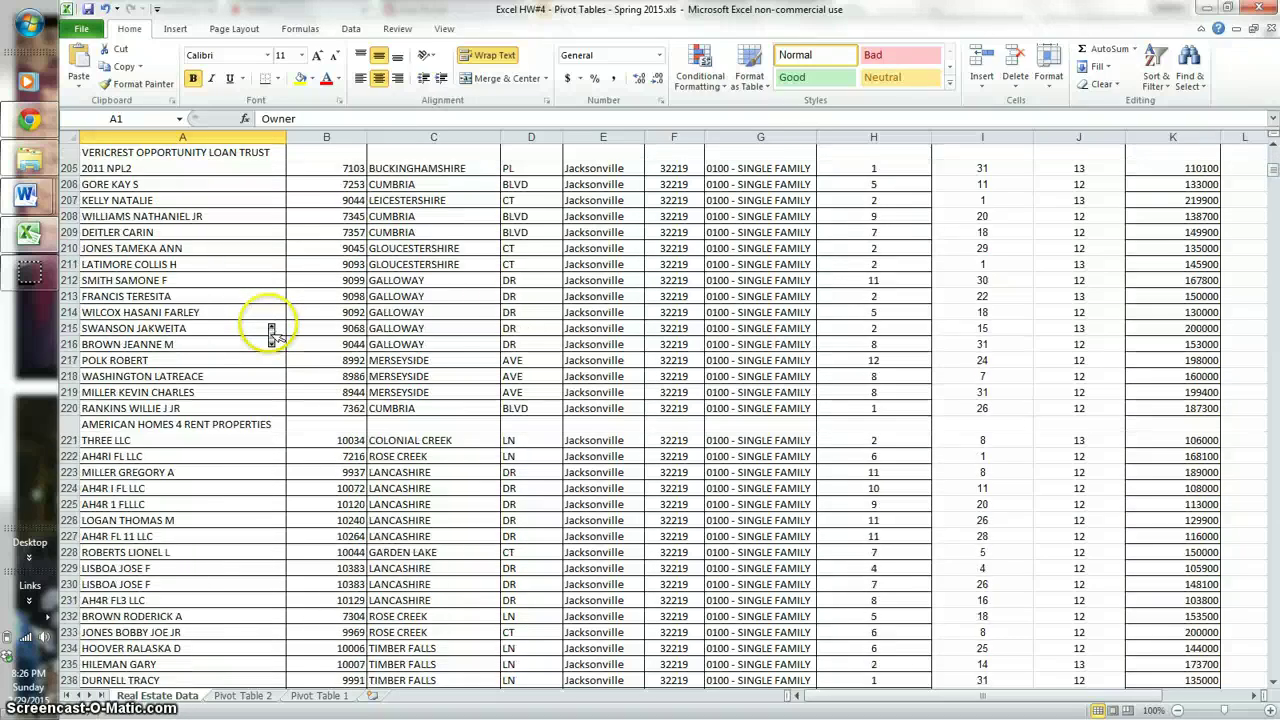
scroll(268, 323, "up", 4)
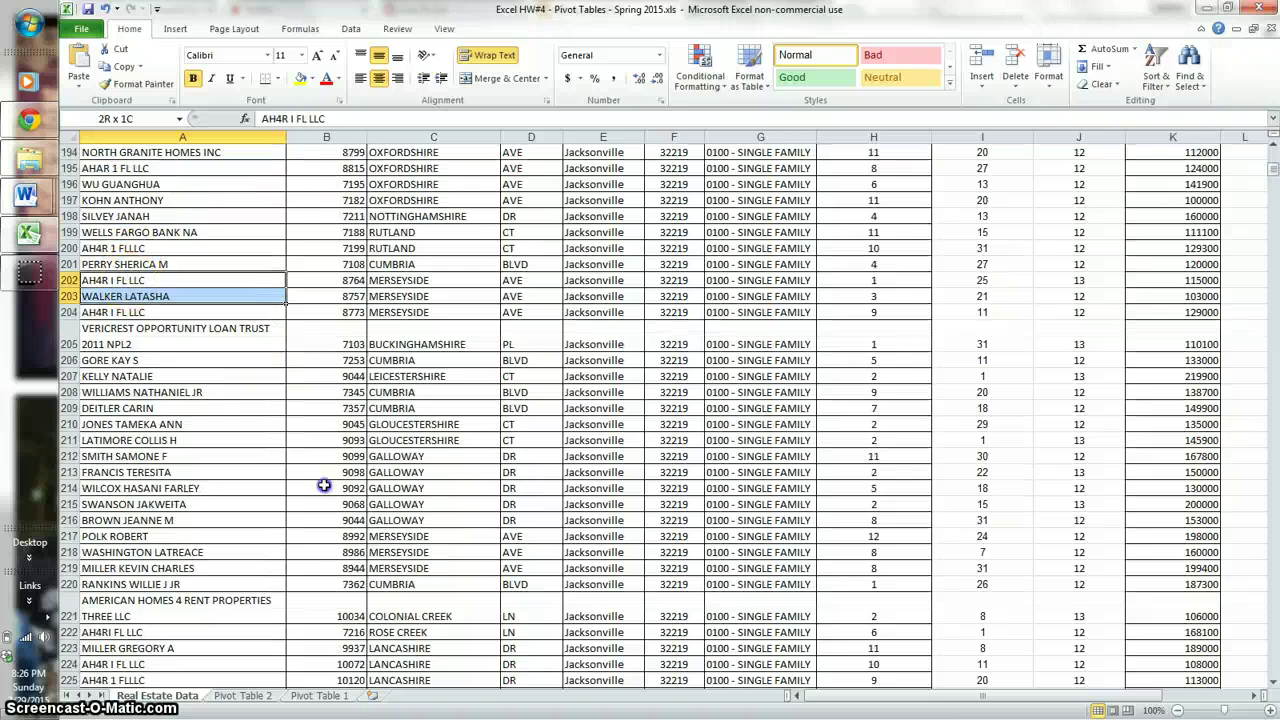
left_click_drag(324, 485, 1184, 630)
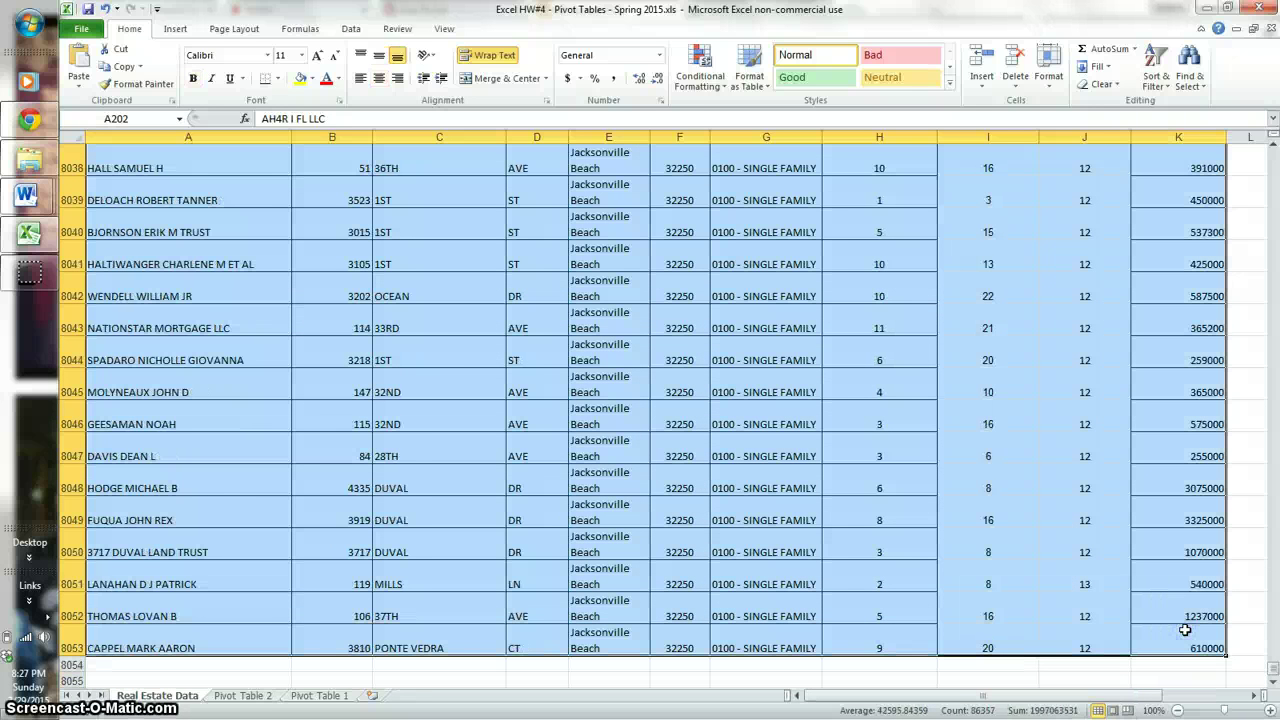
key("Delete")
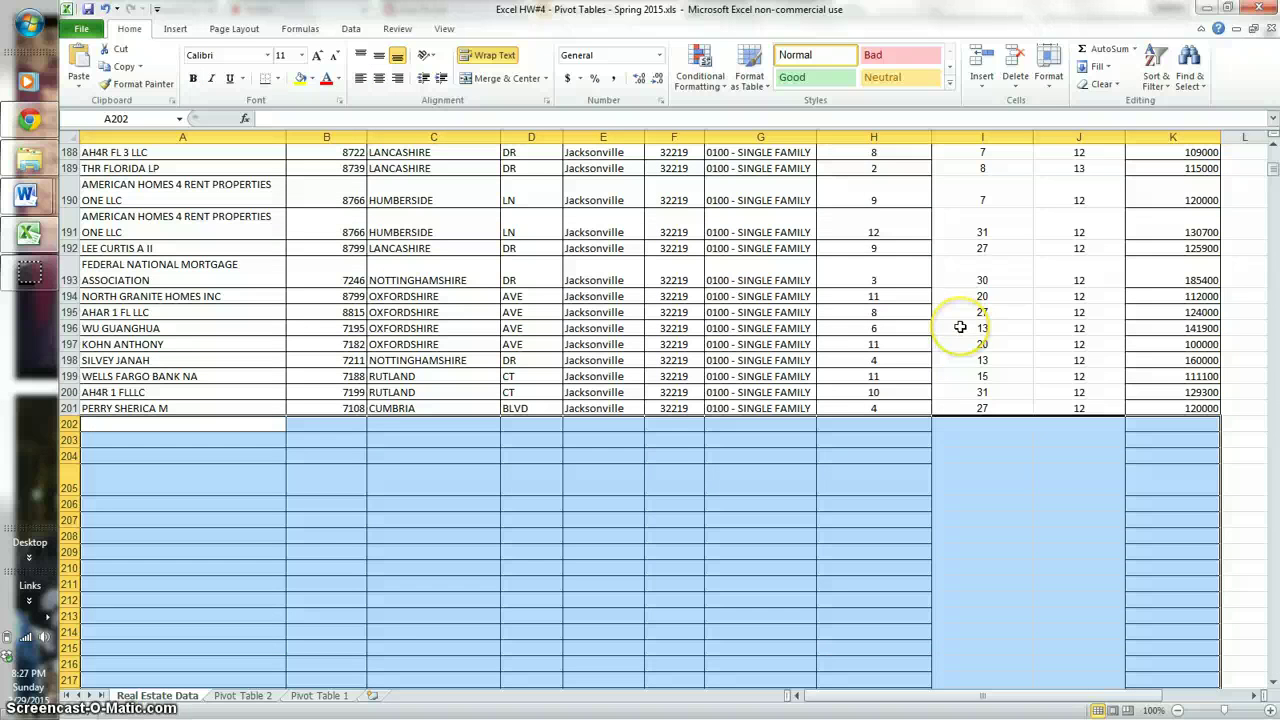
Step: Rename the Property Use column header in cell G1 to "Full Address"
scroll(955, 314, "up", 20)
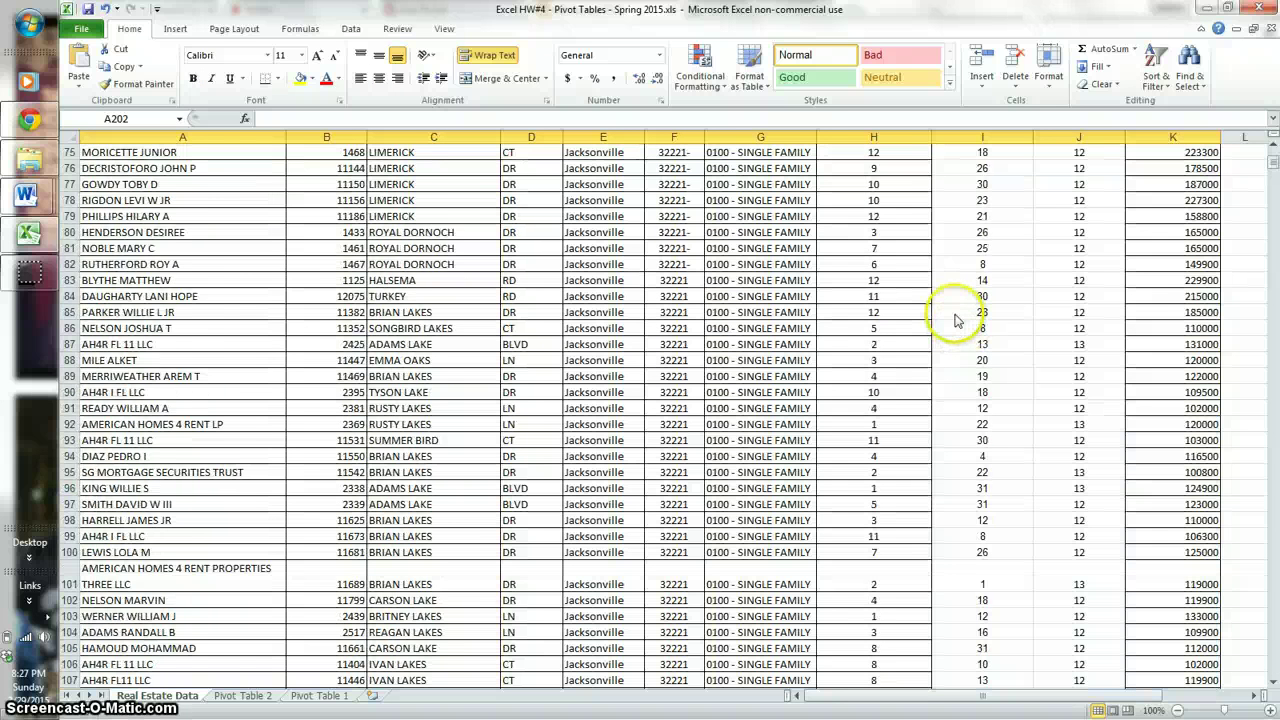
scroll(955, 314, "up", 1)
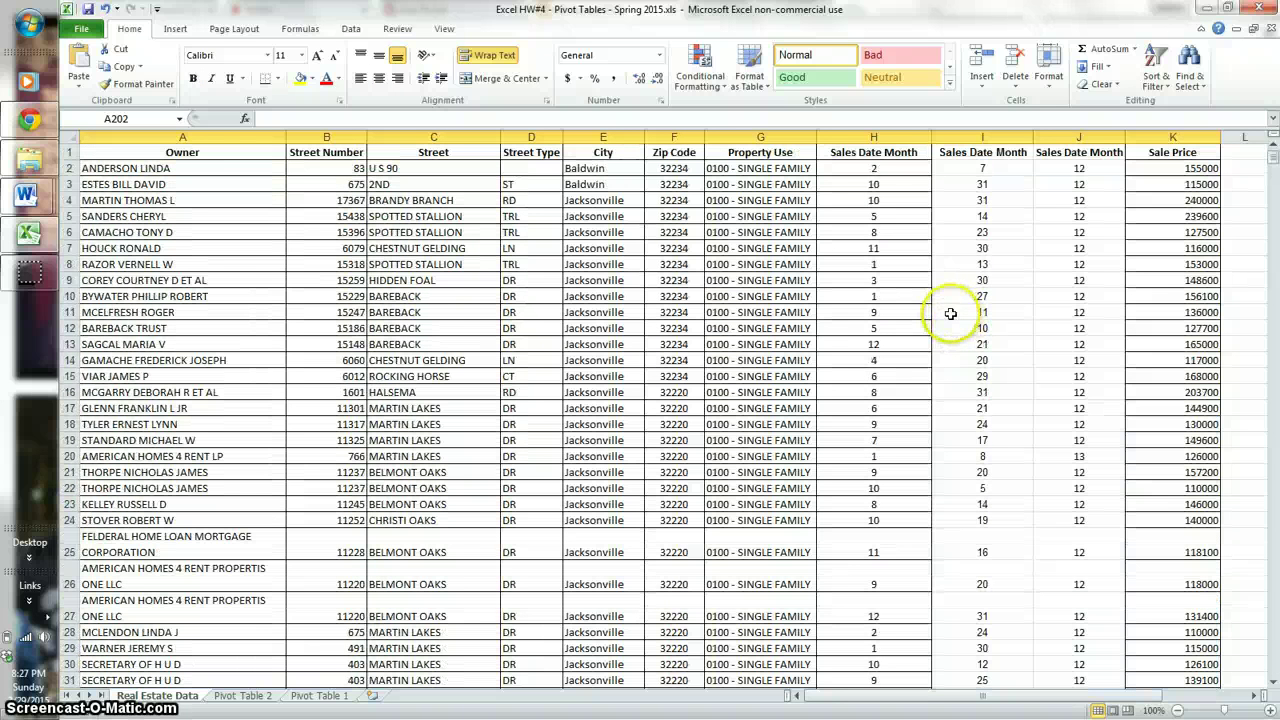
double_click(785, 152)
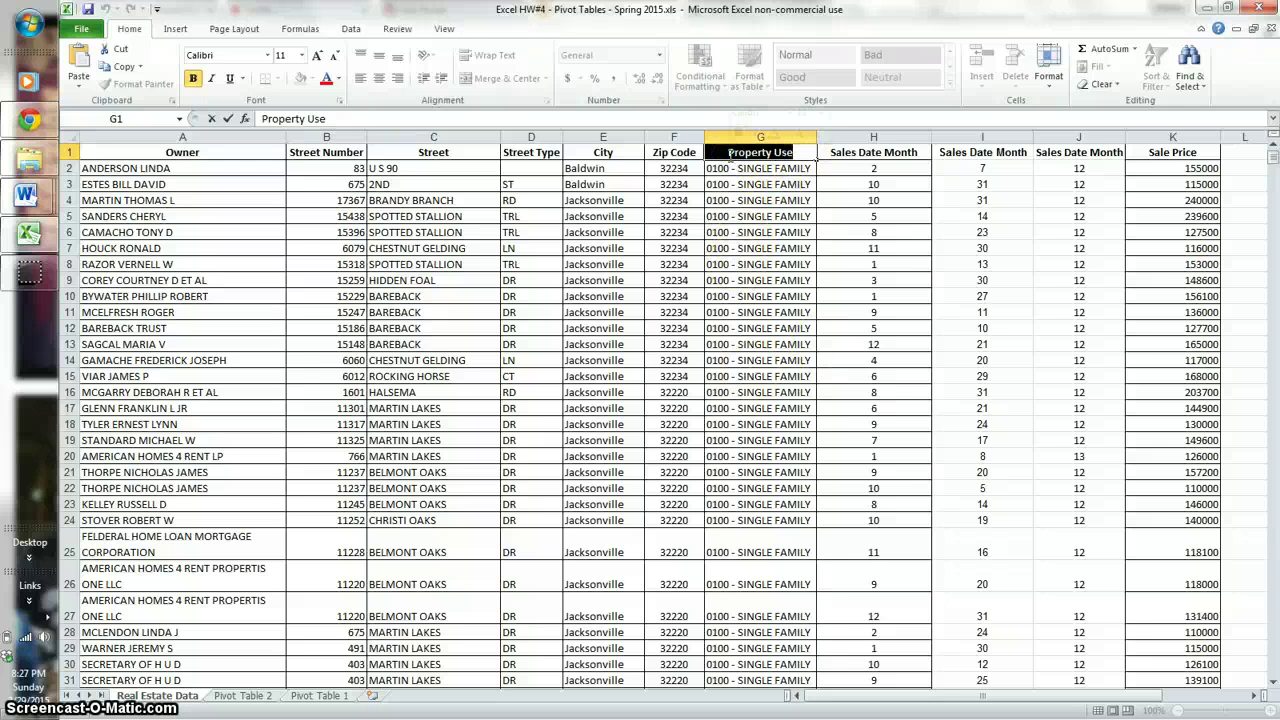
key("BackSpace")
type("Full Address")
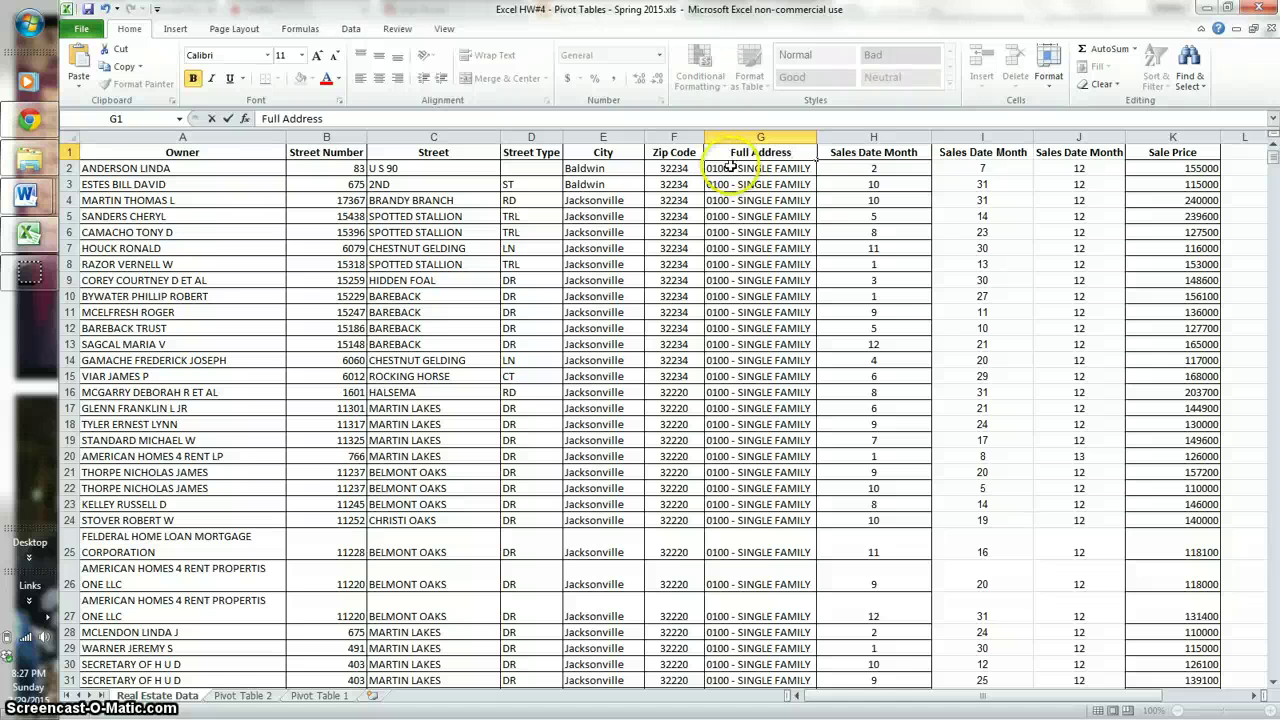
Step: Clear the old property use entries under the Full Address header, cells G2 through G201
left_click(732, 168)
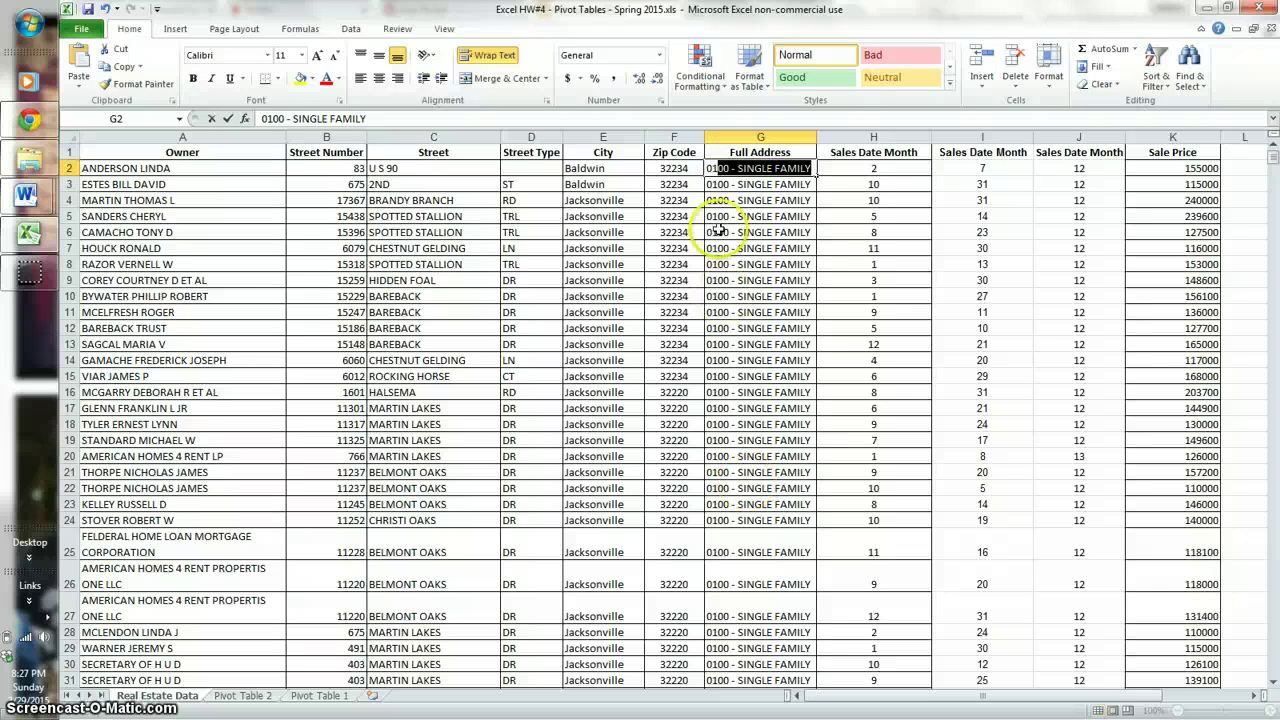
left_click(688, 168)
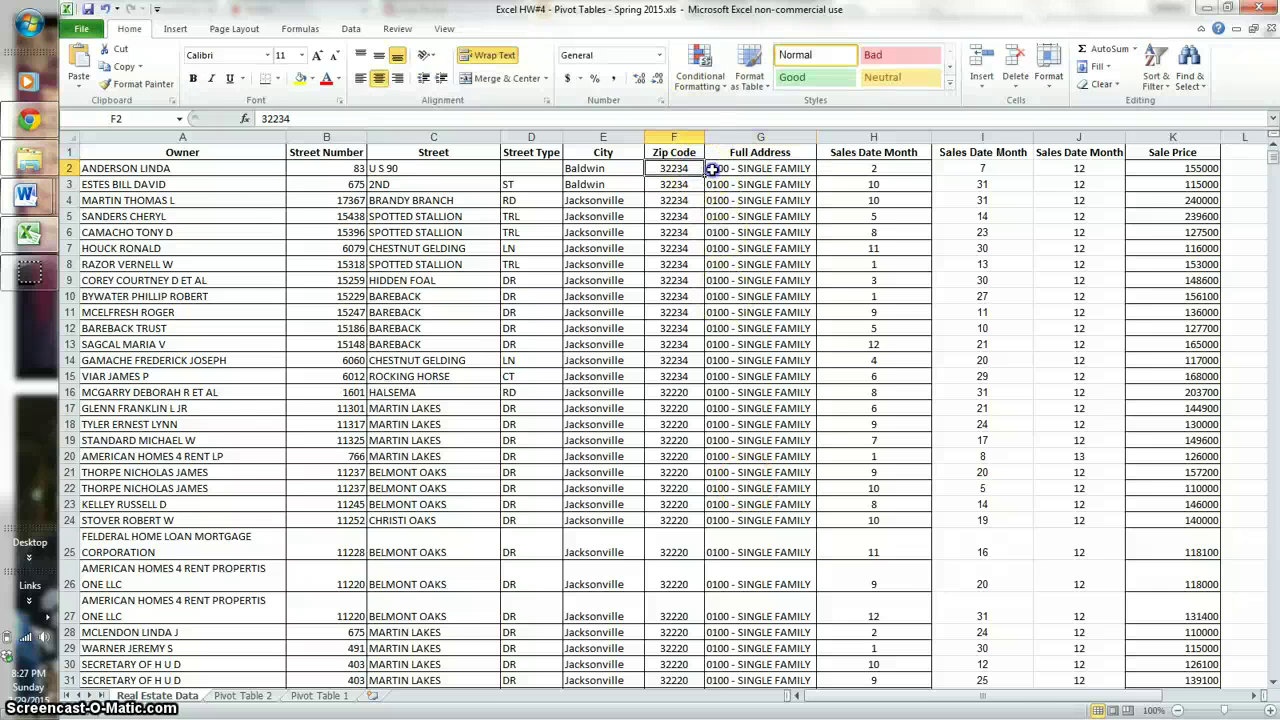
left_click_drag(711, 168, 724, 648)
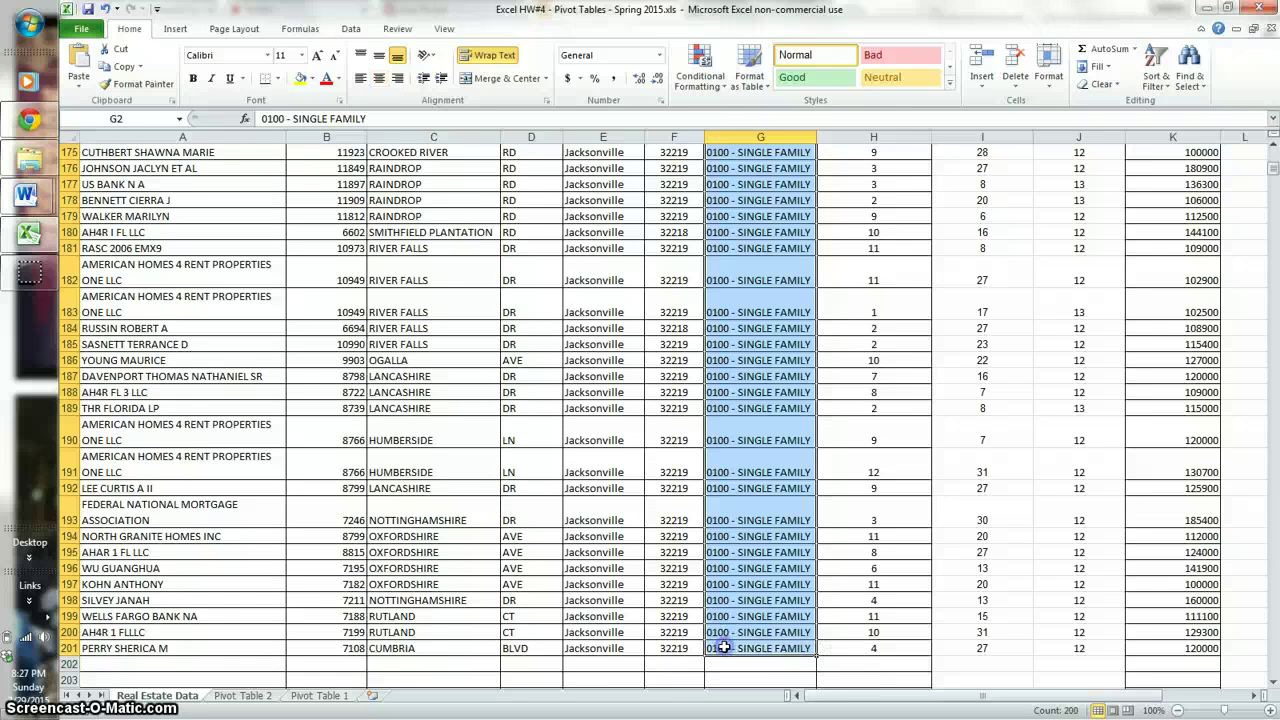
key("Delete")
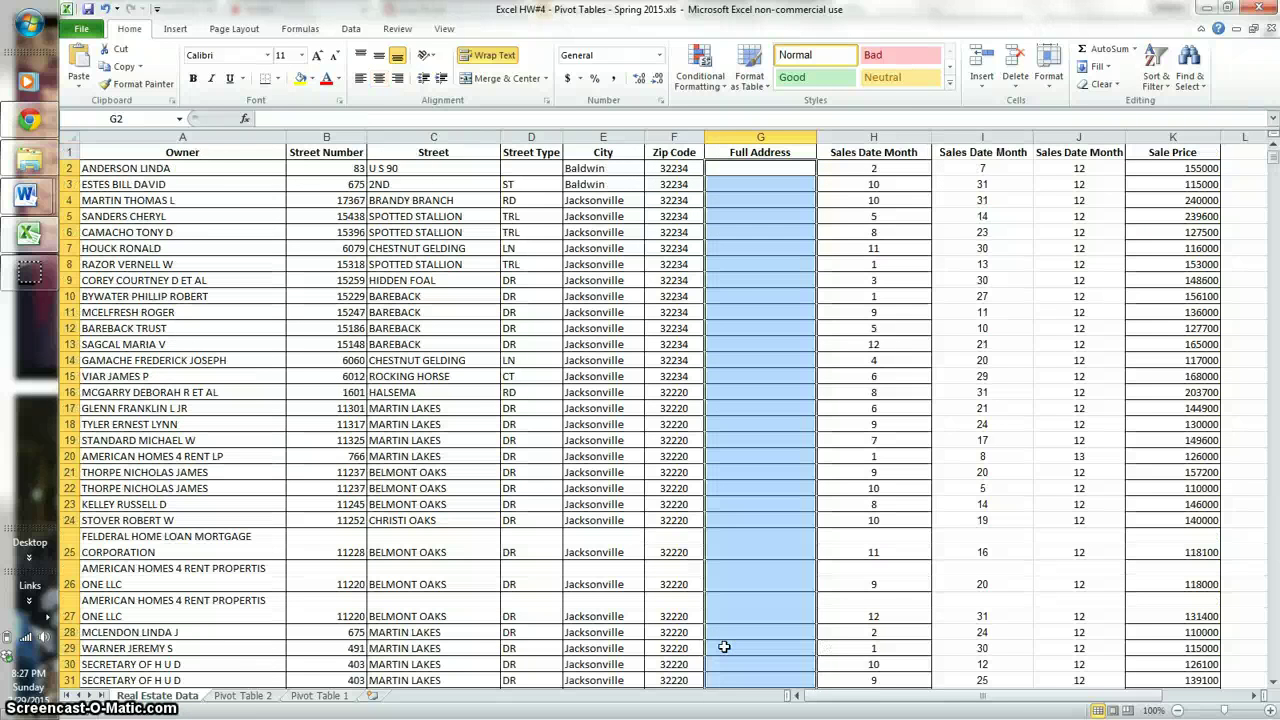
left_click(674, 182)
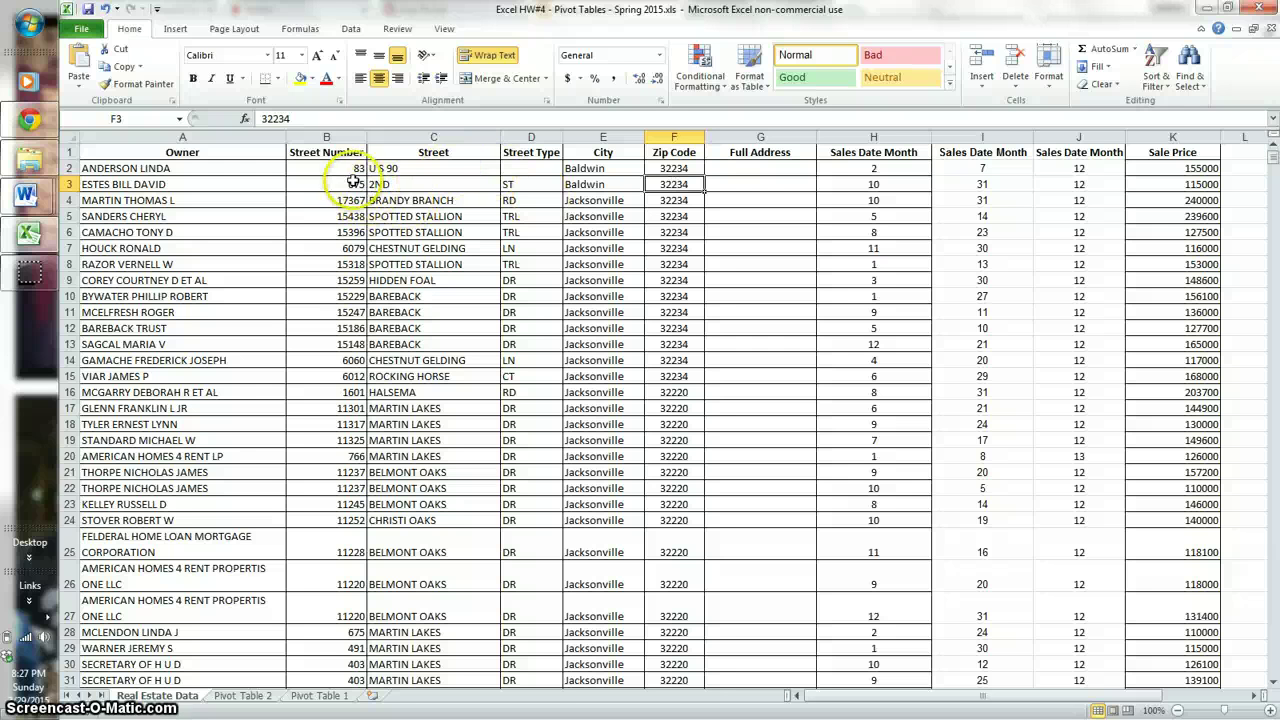
Step: Enter the formula =CONCATENATE(b2,c2,d2,e2,f2) in cell G2 to join the address parts
left_click(728, 168)
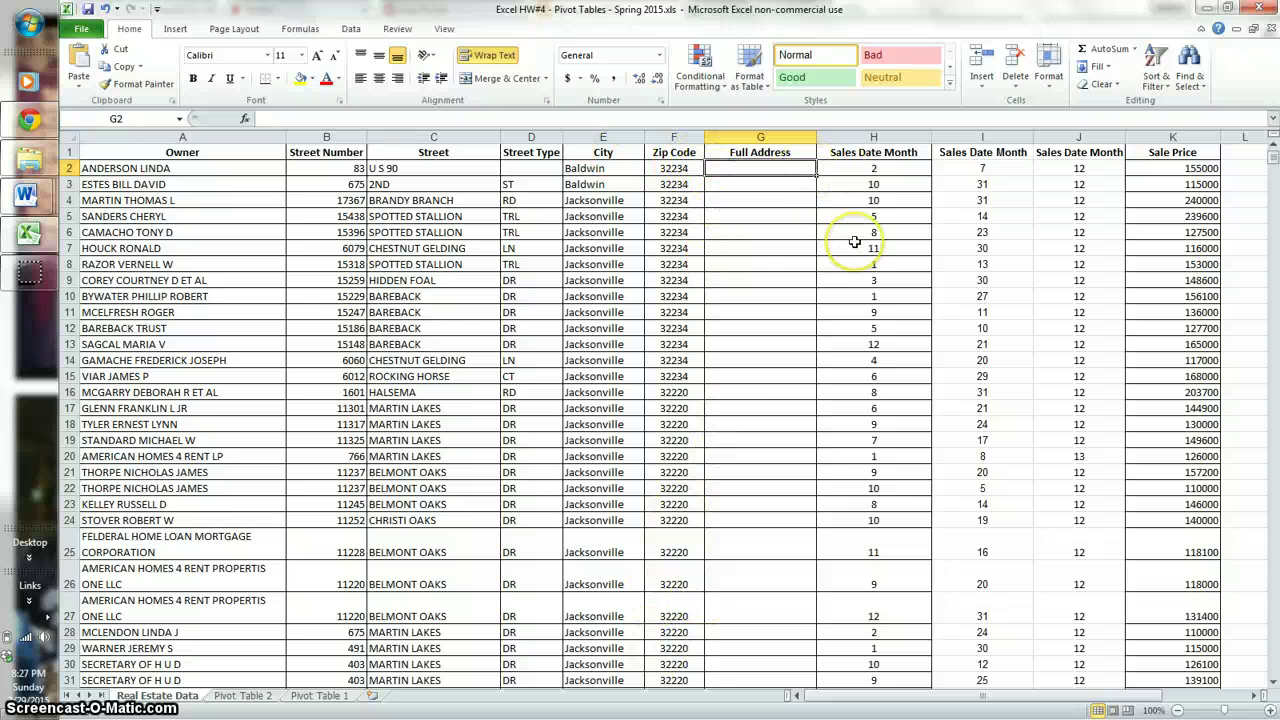
type("=")
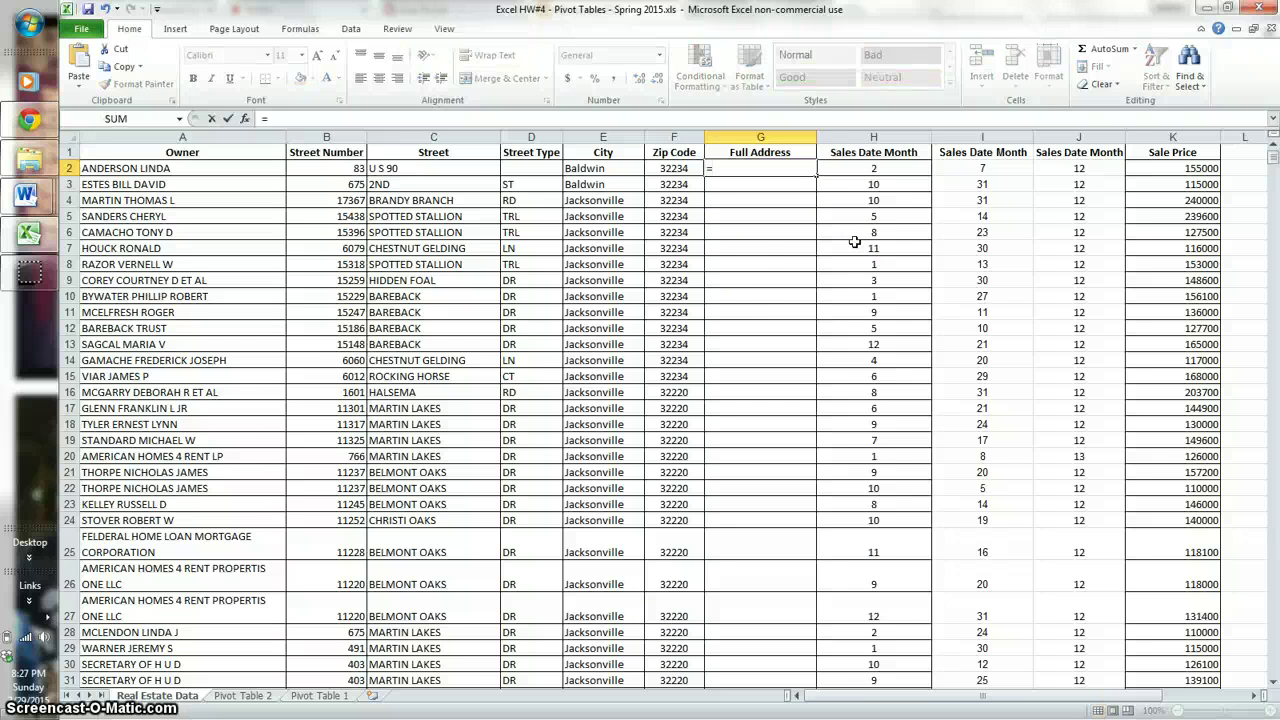
type("conc")
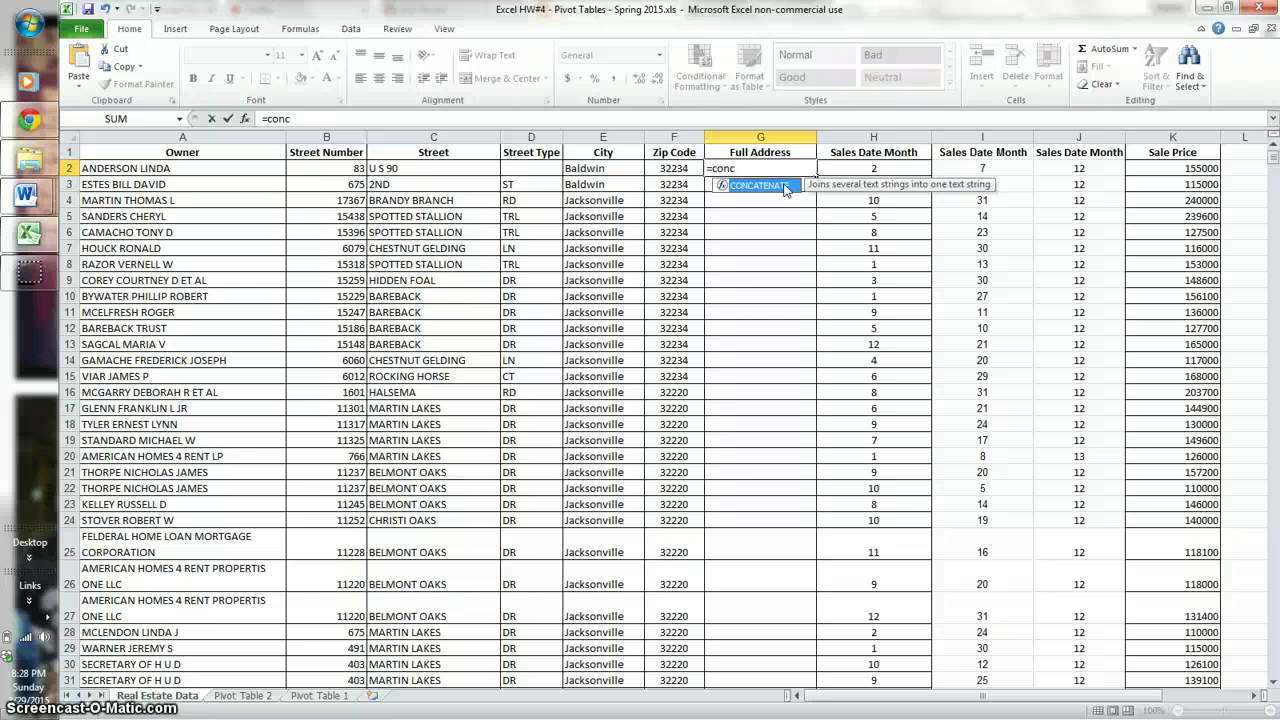
double_click(786, 186)
left_click(803, 193)
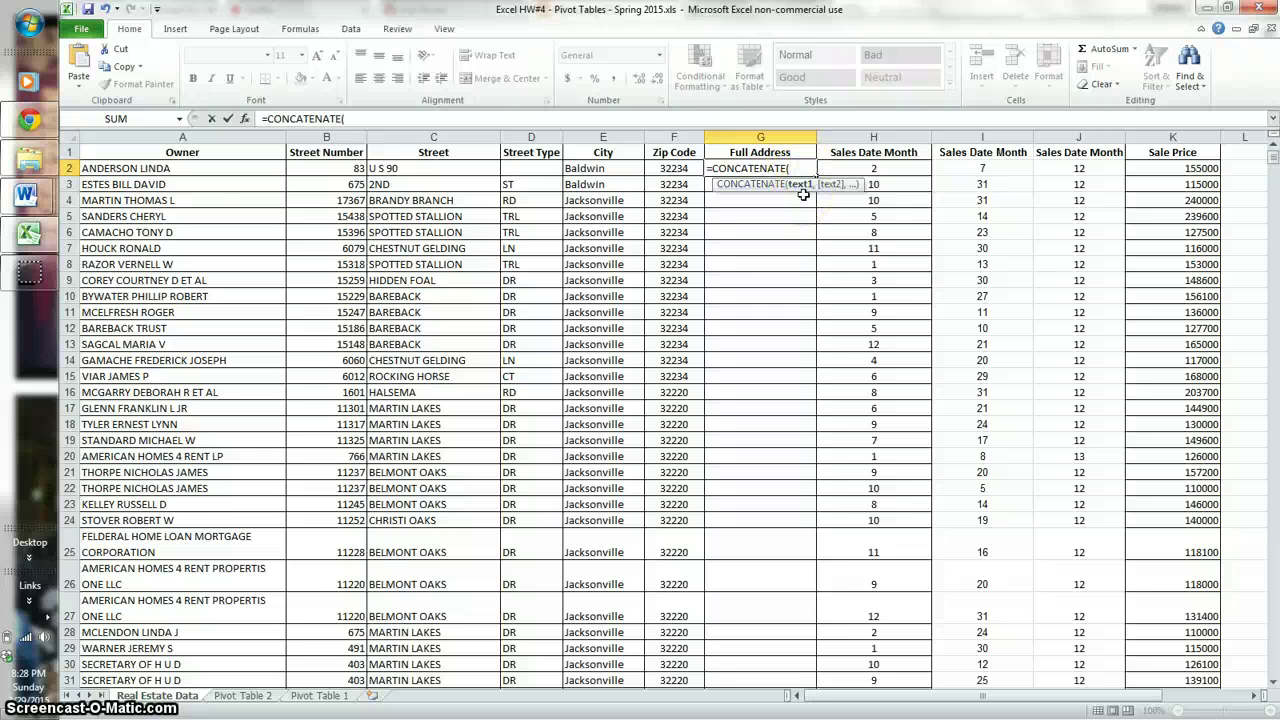
type("b2,c")
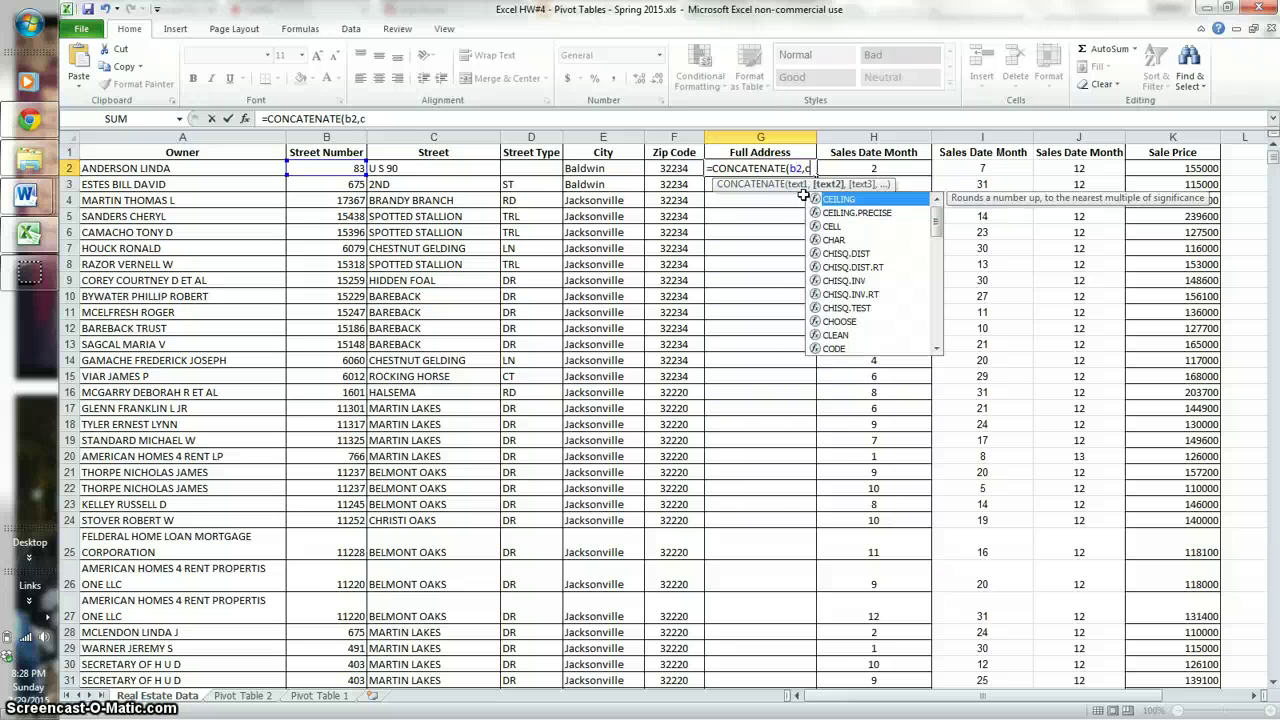
type("2,d2")
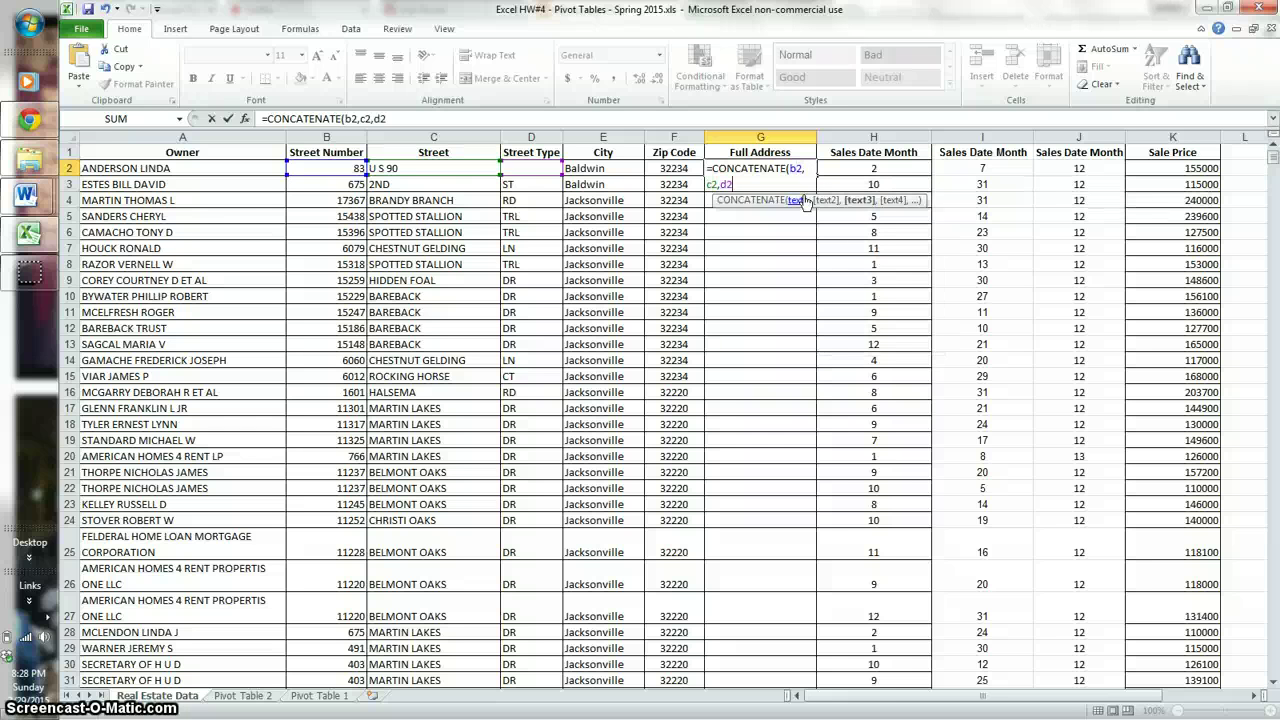
type(",e2,f")
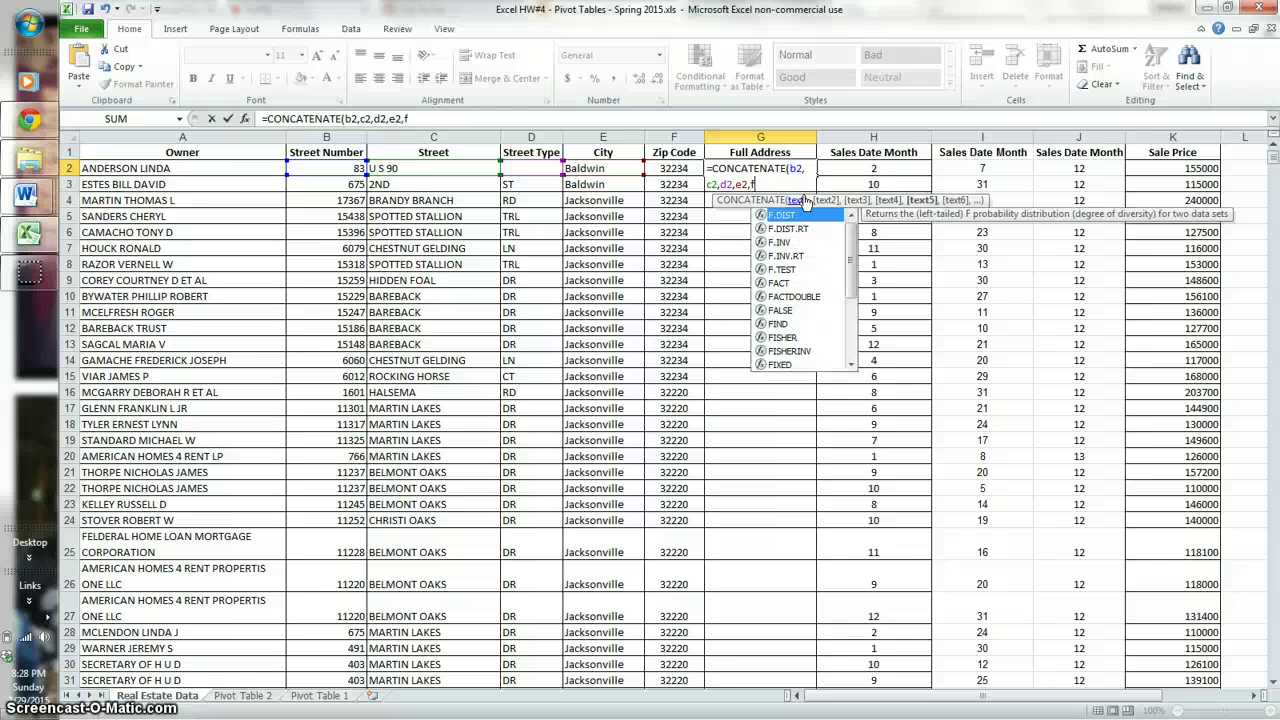
type("2")
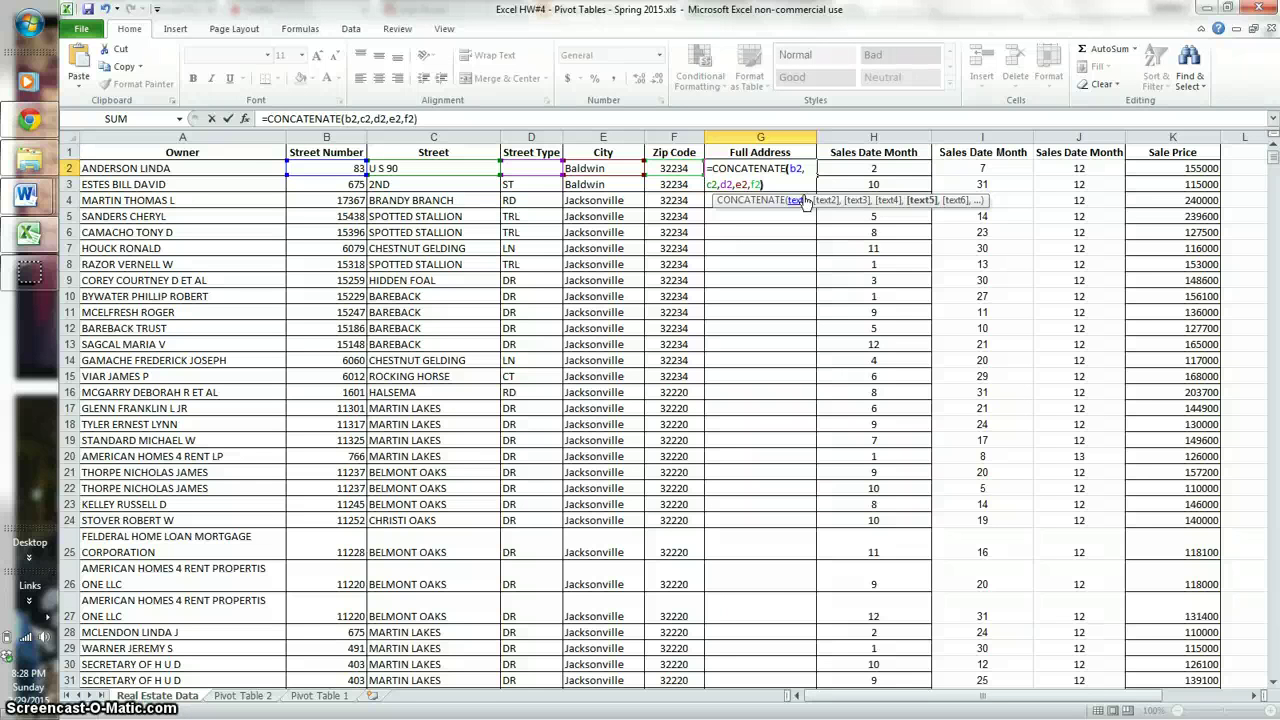
type(")")
key("Return")
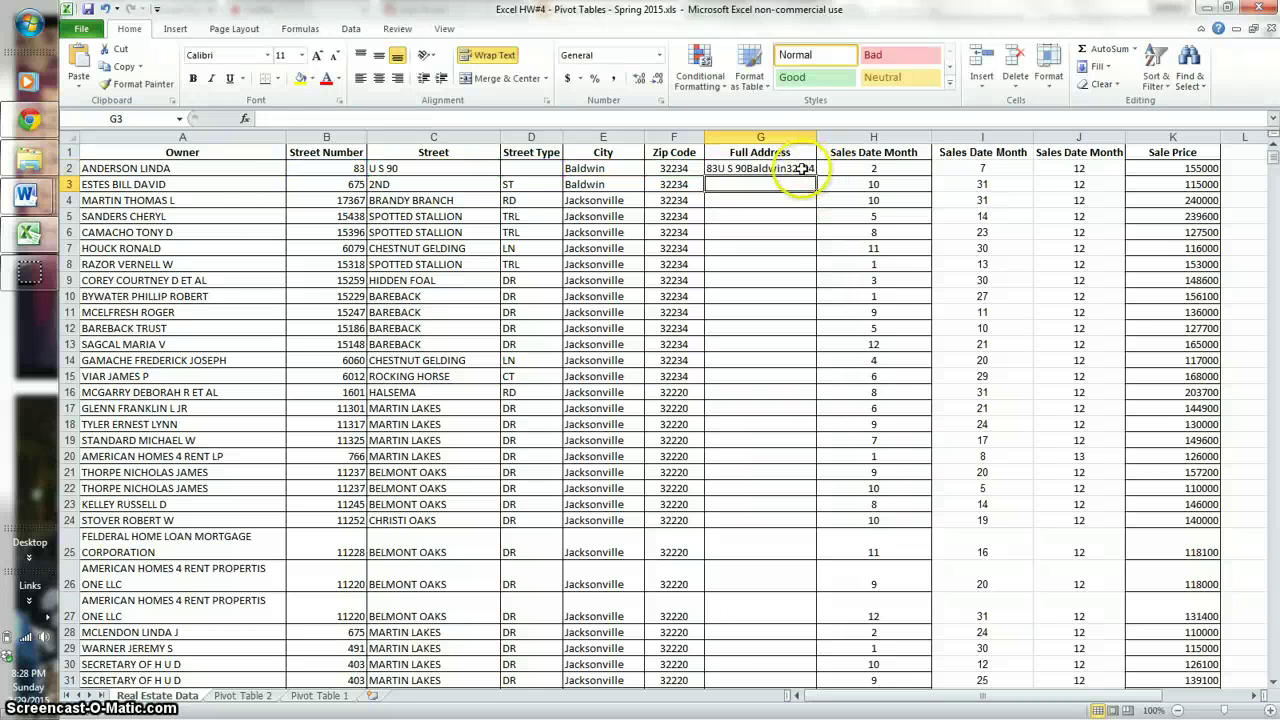
Step: Widen the Full Address column slightly and change the G2 formula to =CONCATENATE(B2, " ",C2, " ",D2, " ", E2, " ",F2)
left_click(802, 169)
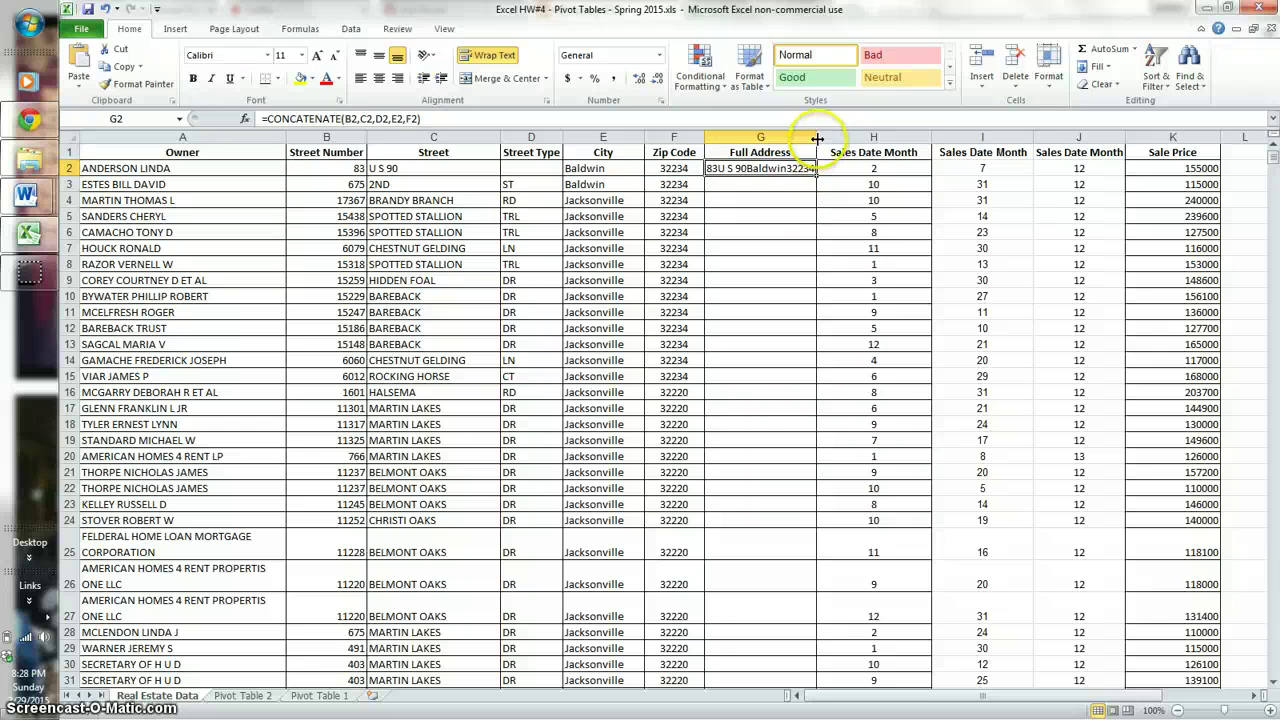
left_click_drag(817, 142, 831, 142)
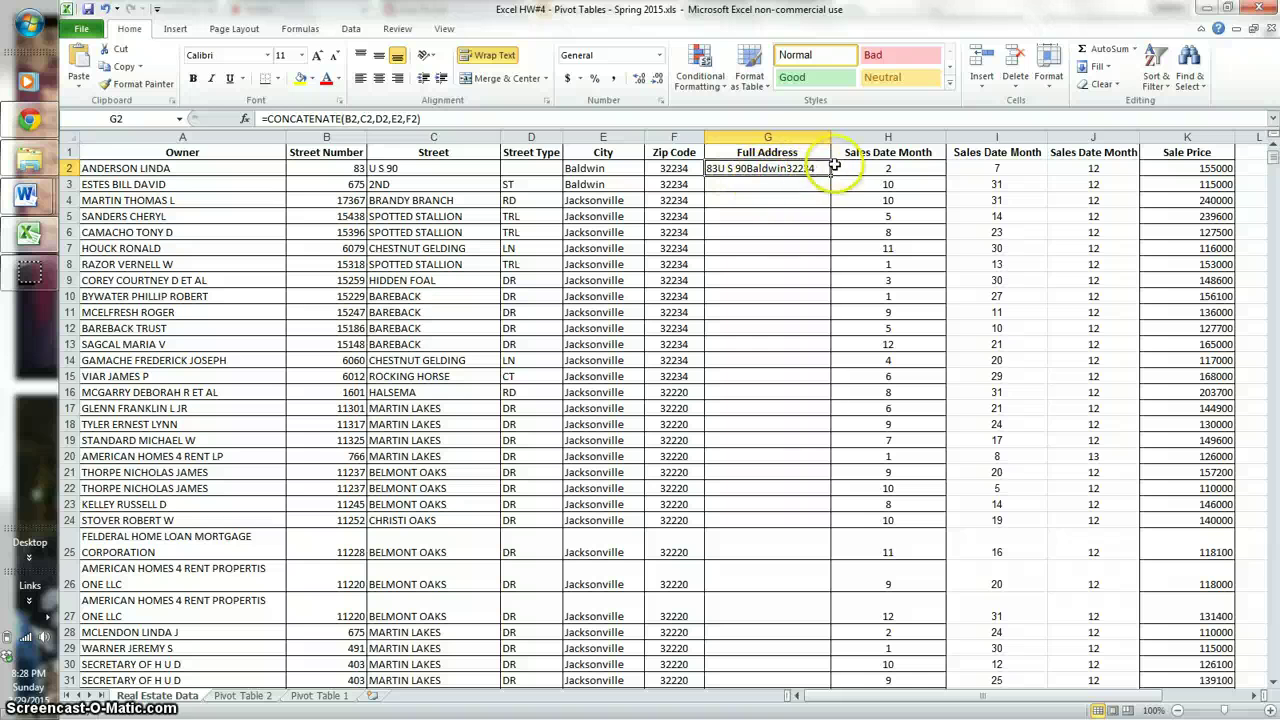
left_click(345, 118)
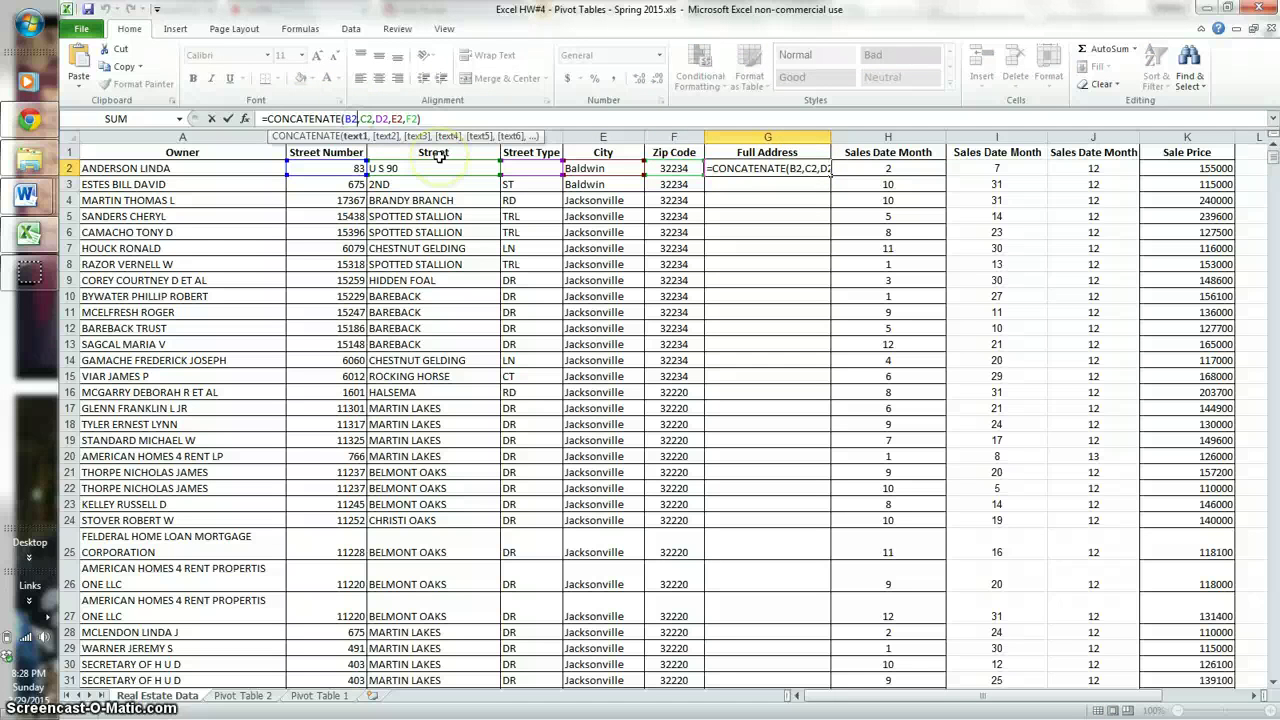
type(", ")
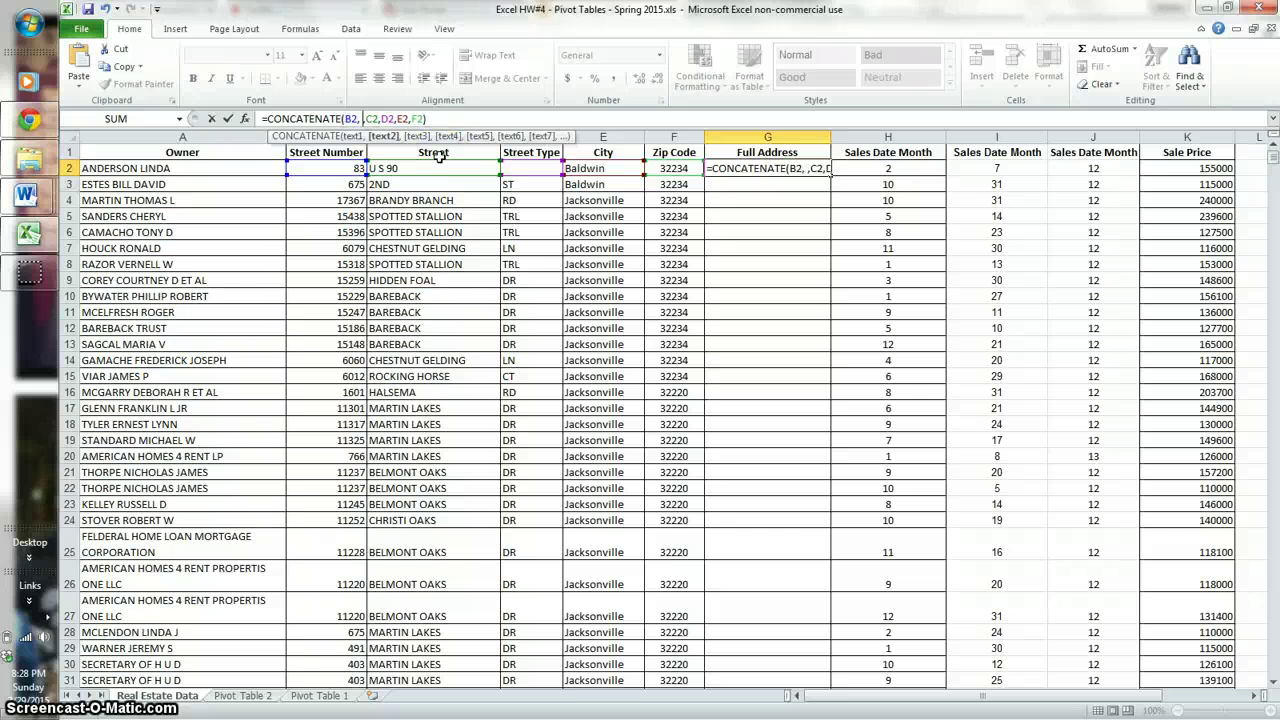
type("\" ")
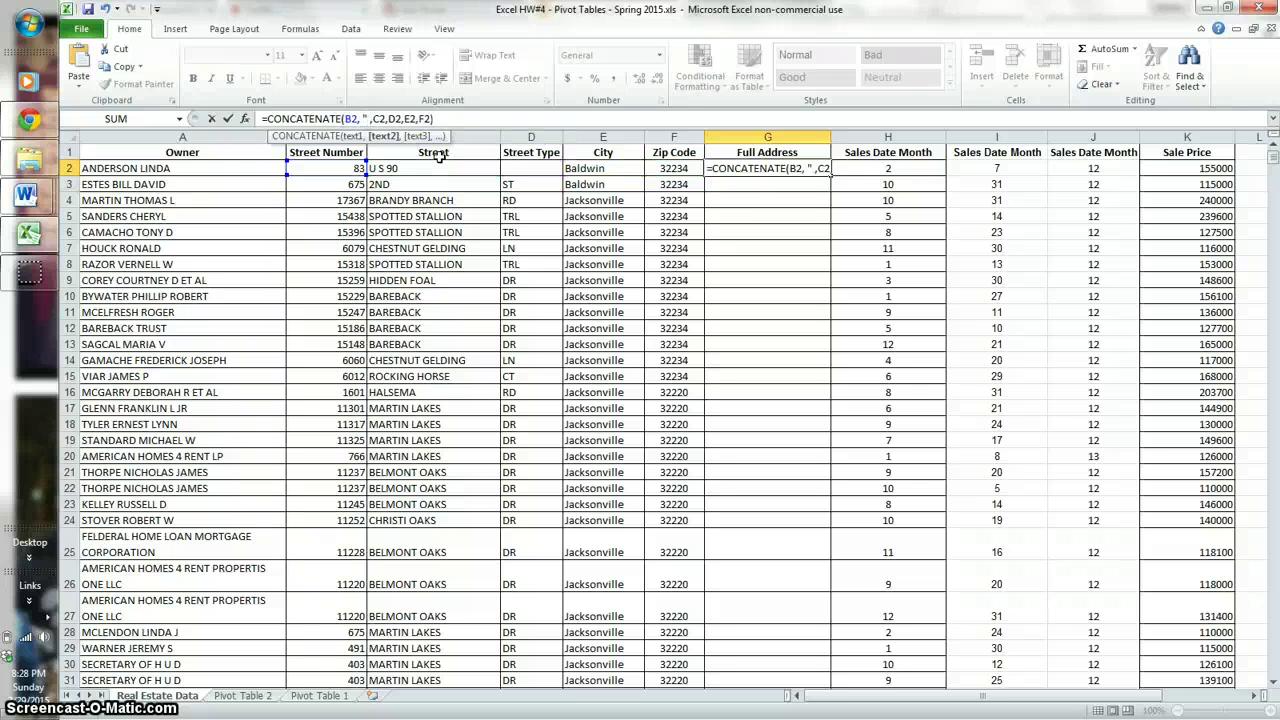
type("\"")
left_click(392, 122)
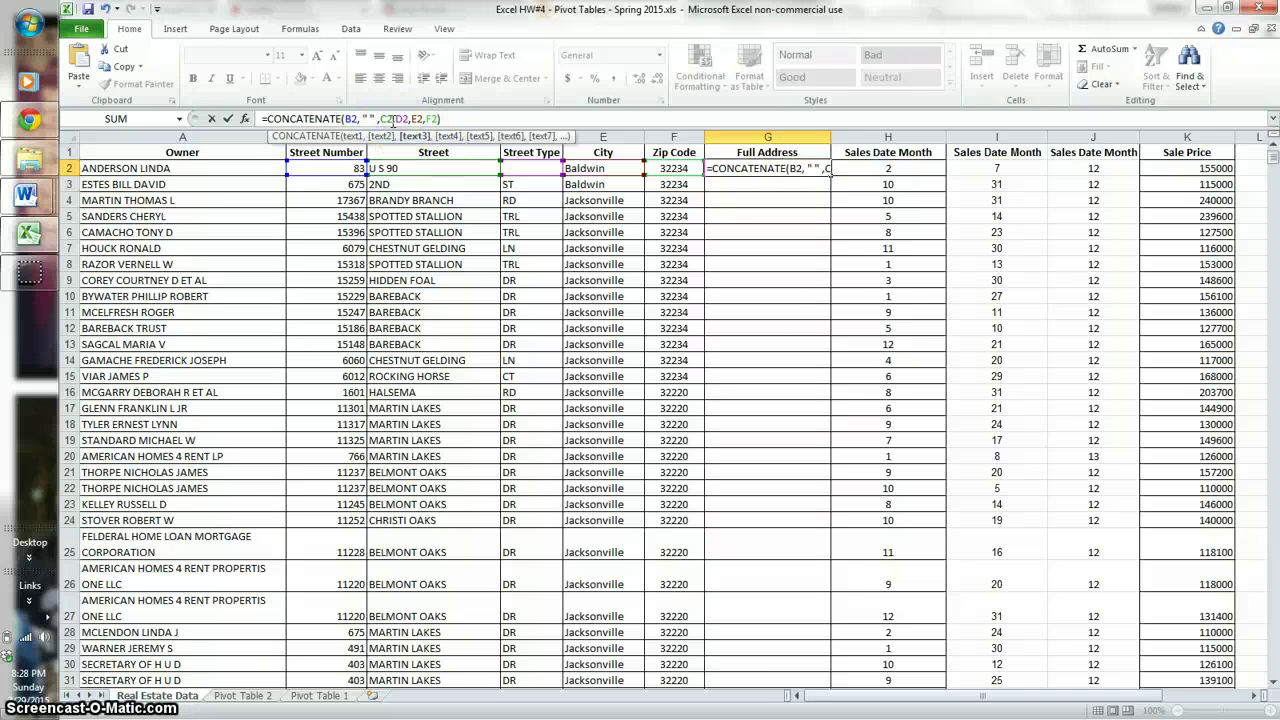
type(", \" \" ,C2, ")
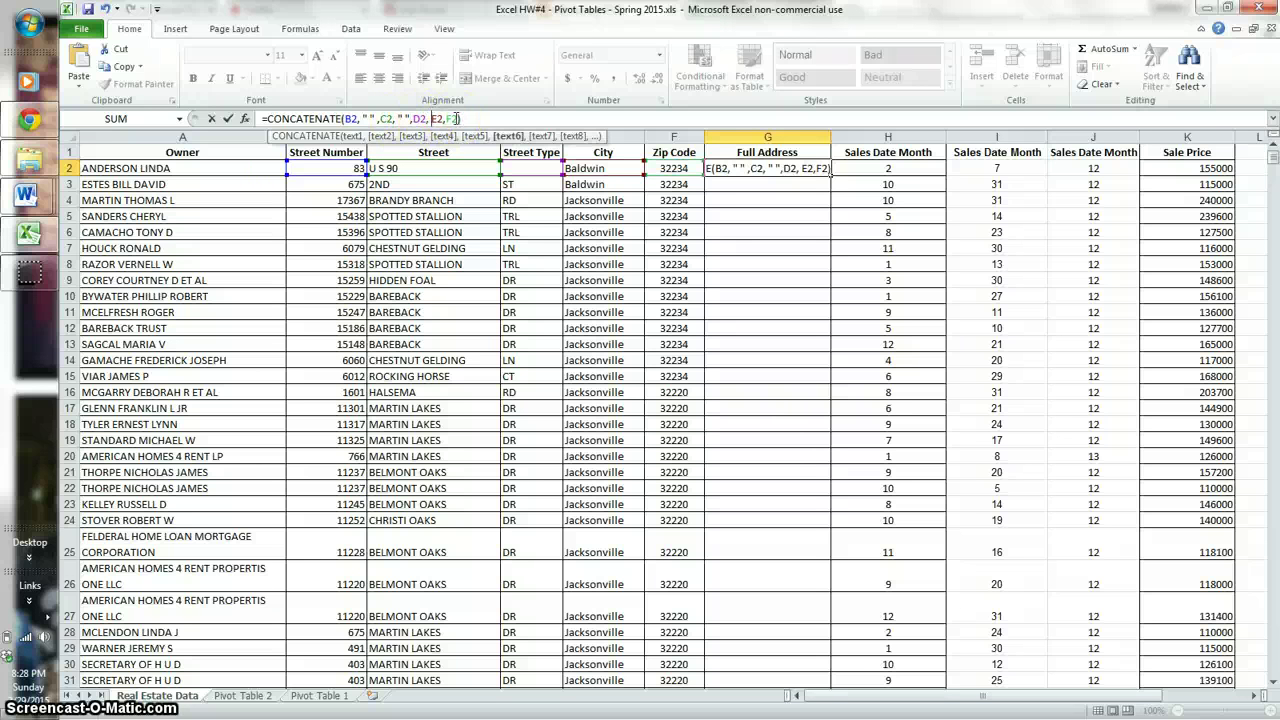
type("\"")
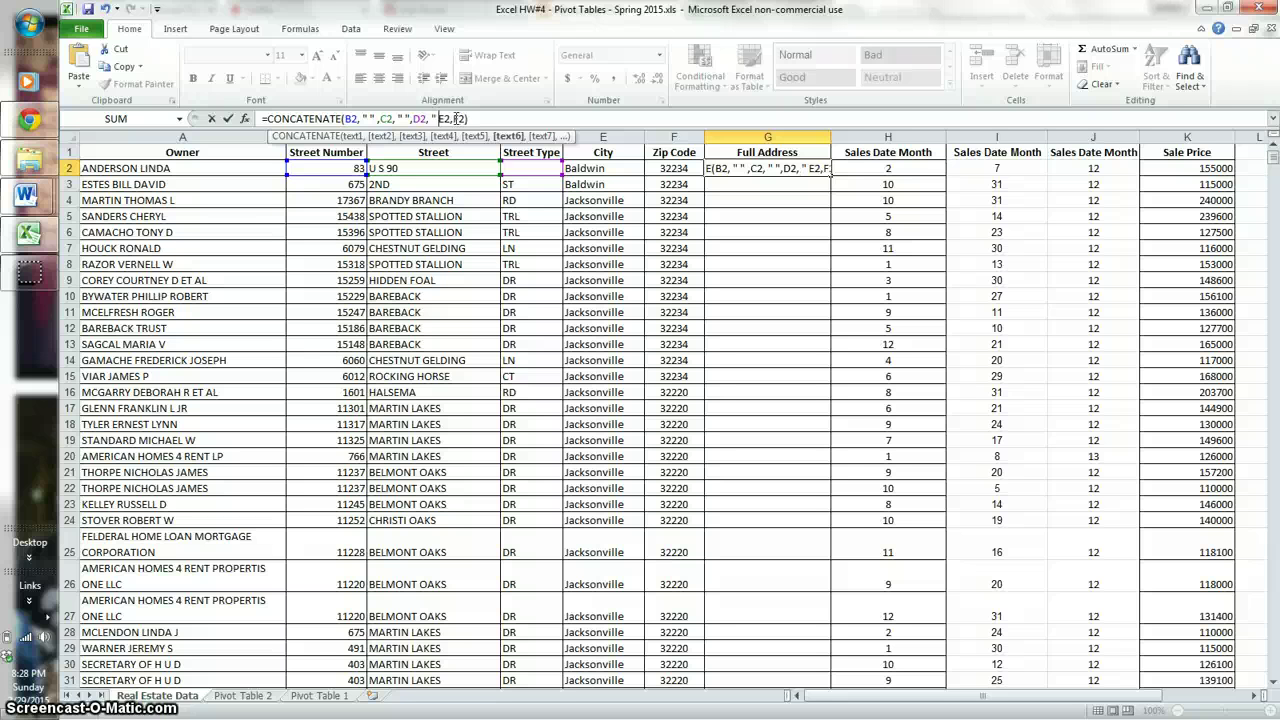
type(" \",D2")
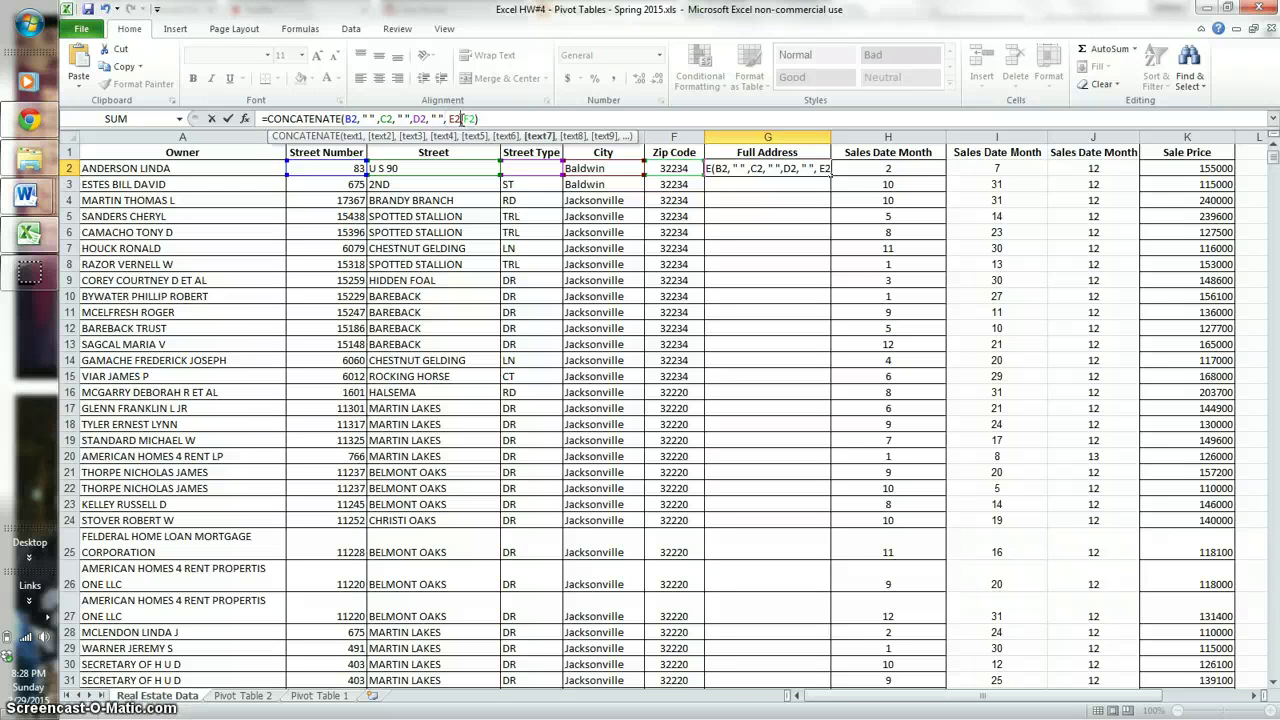
type(", ")
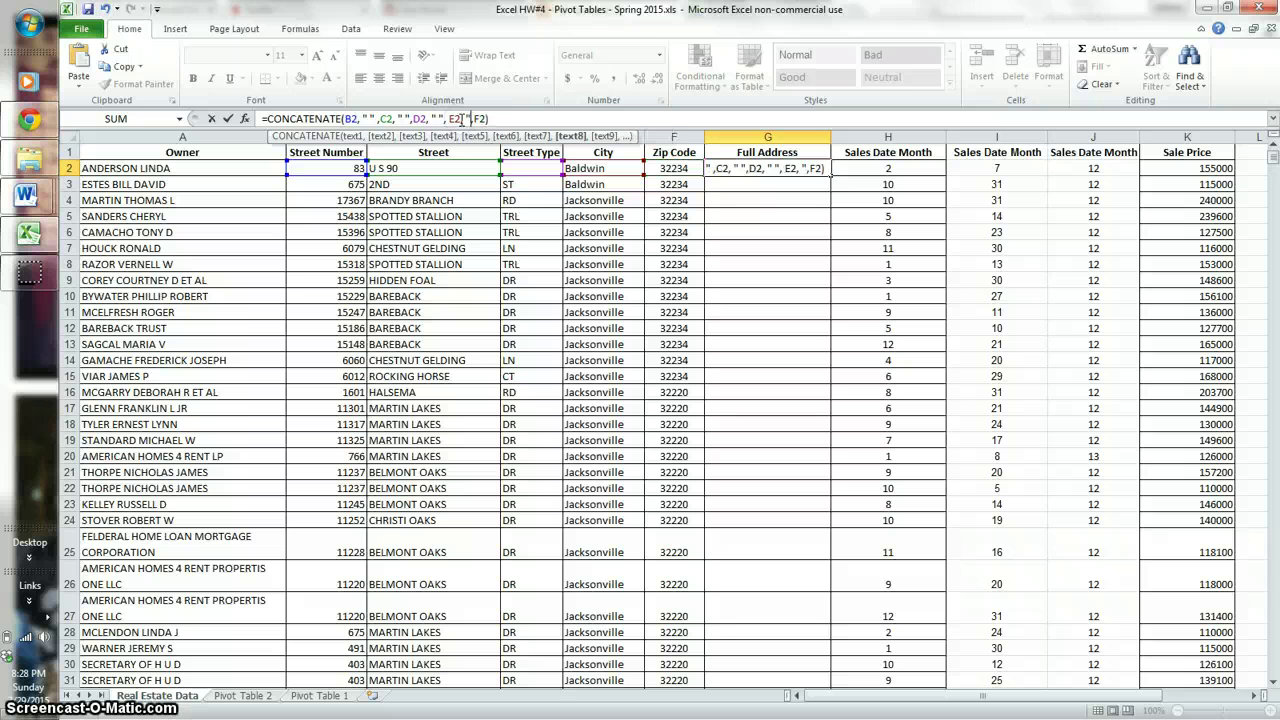
type("\" \"")
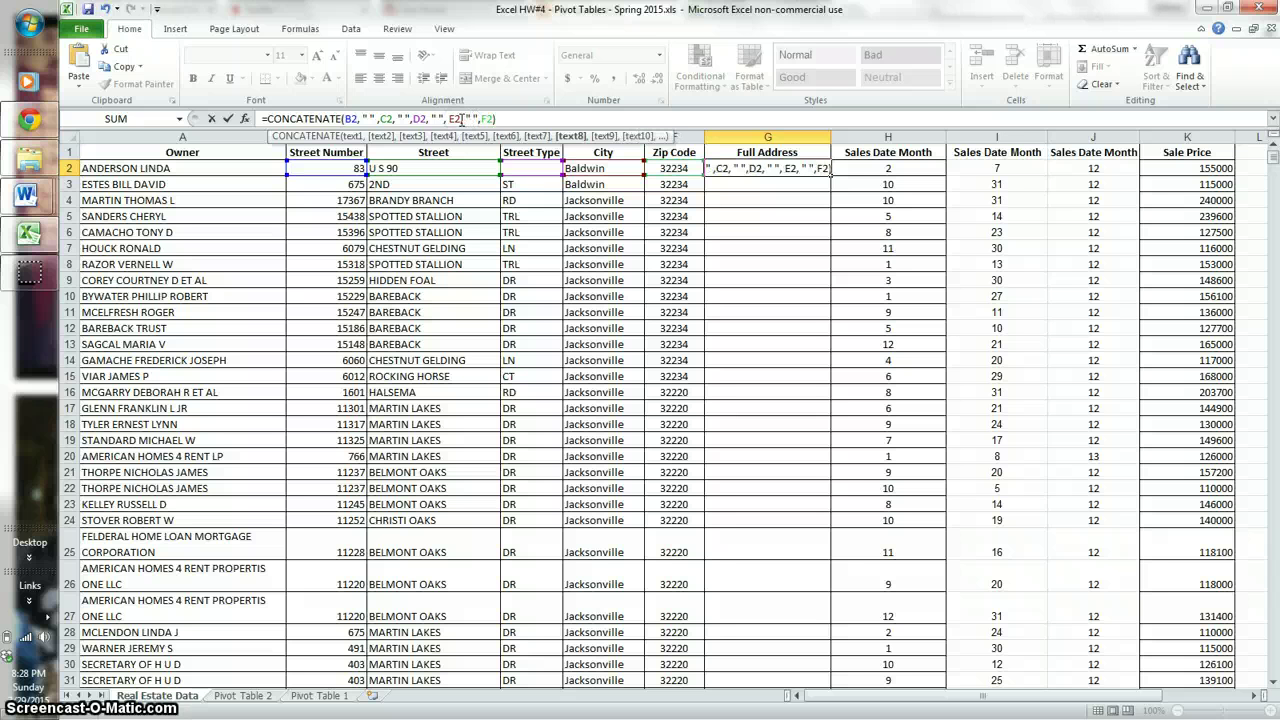
key("Return")
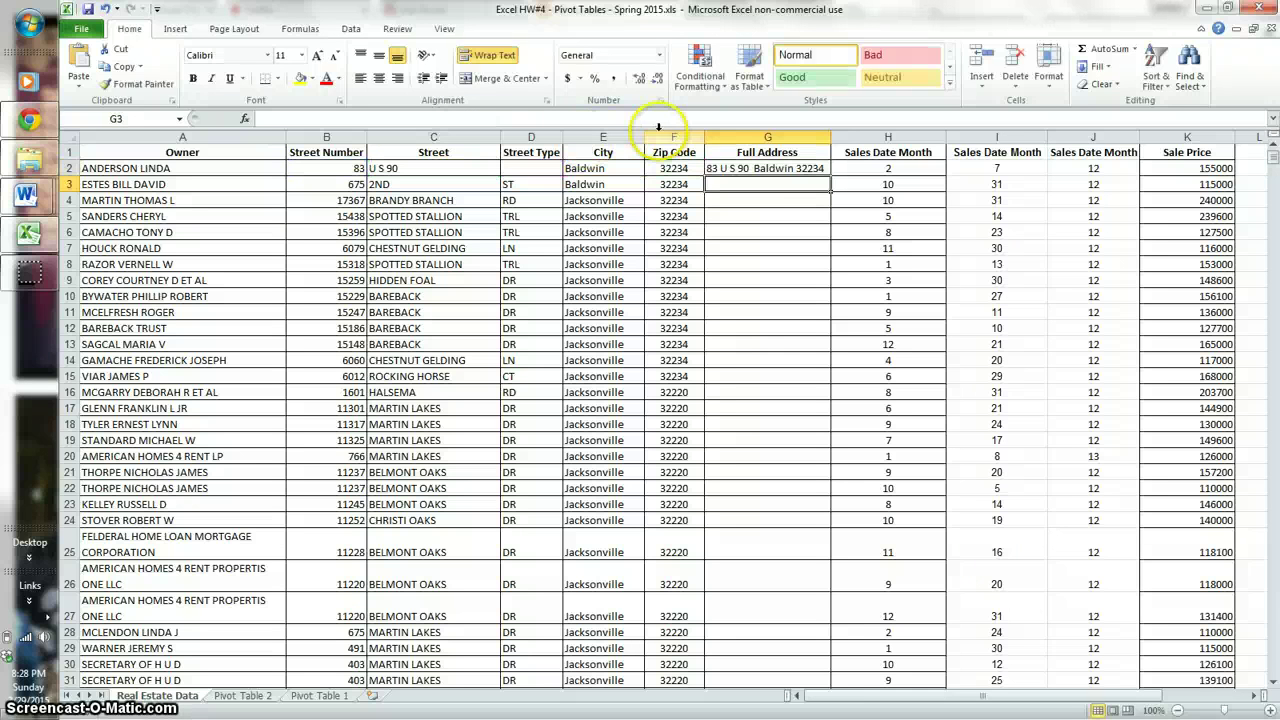
Step: Fill the G2 address formula down through G201 and widen column G so the full addresses fit on one line
left_click(776, 169)
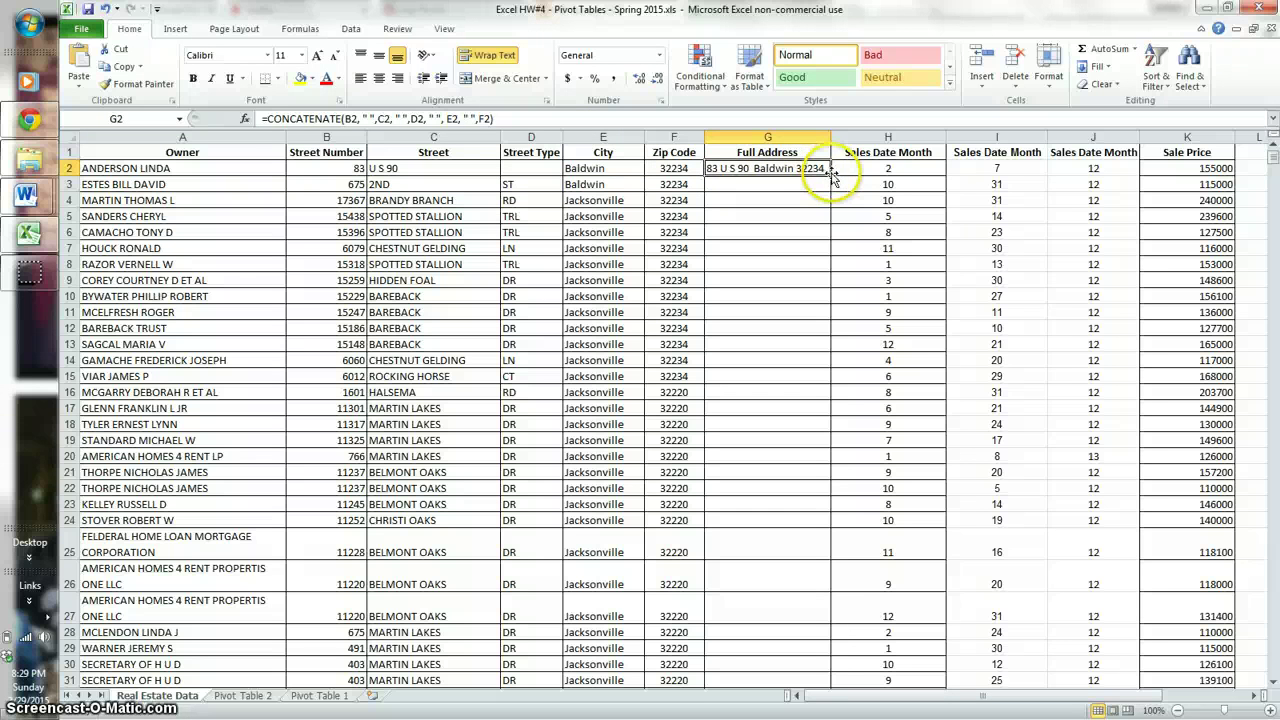
left_click_drag(829, 174, 830, 656)
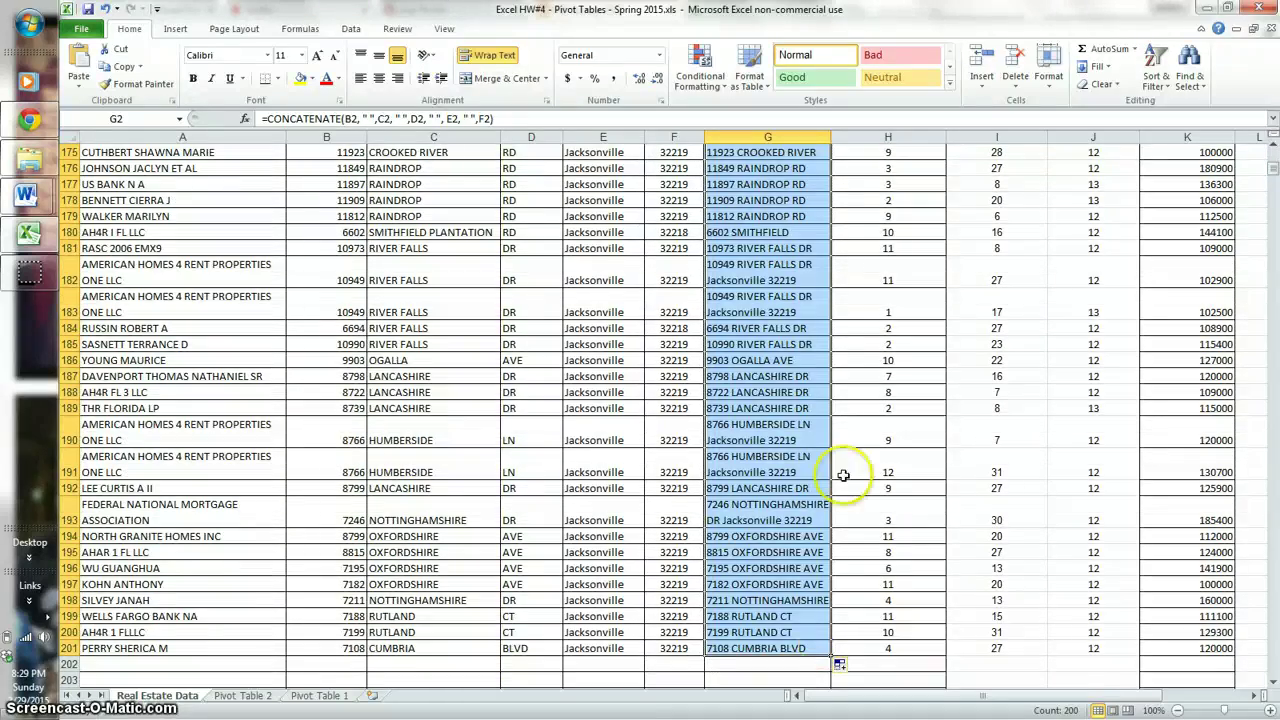
left_click_drag(829, 133, 944, 139)
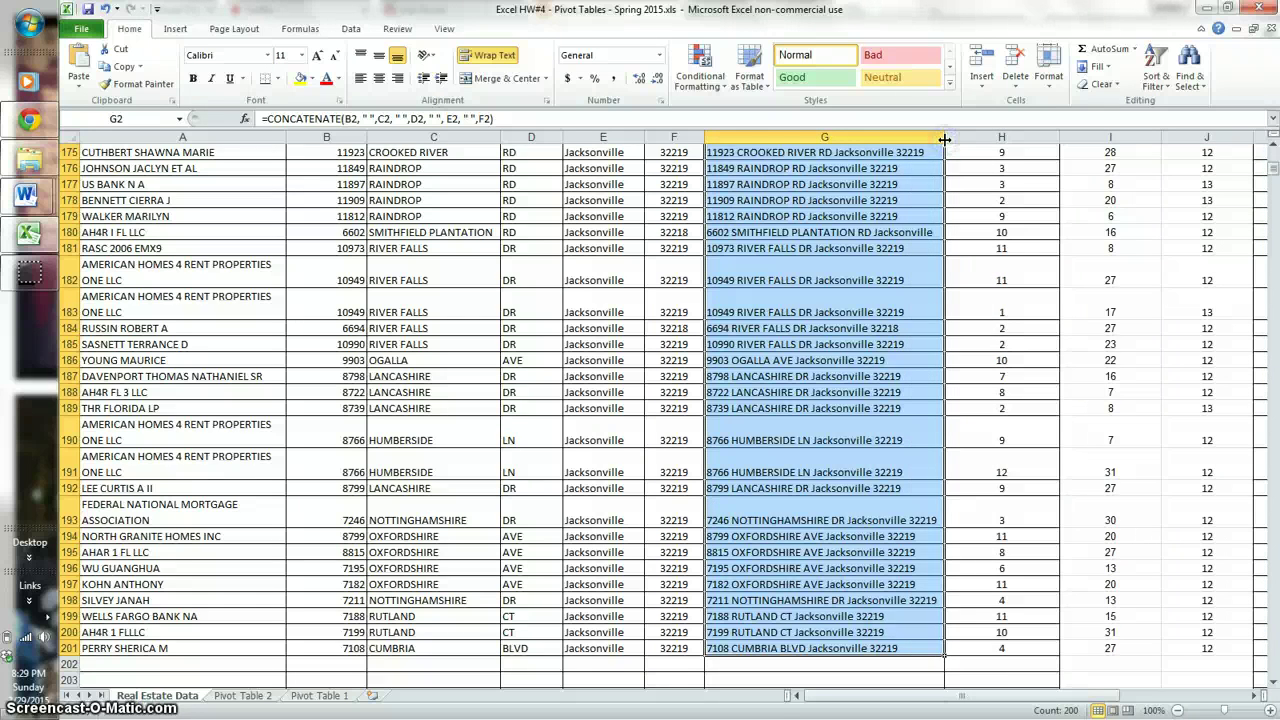
scroll(903, 403, "up", 20)
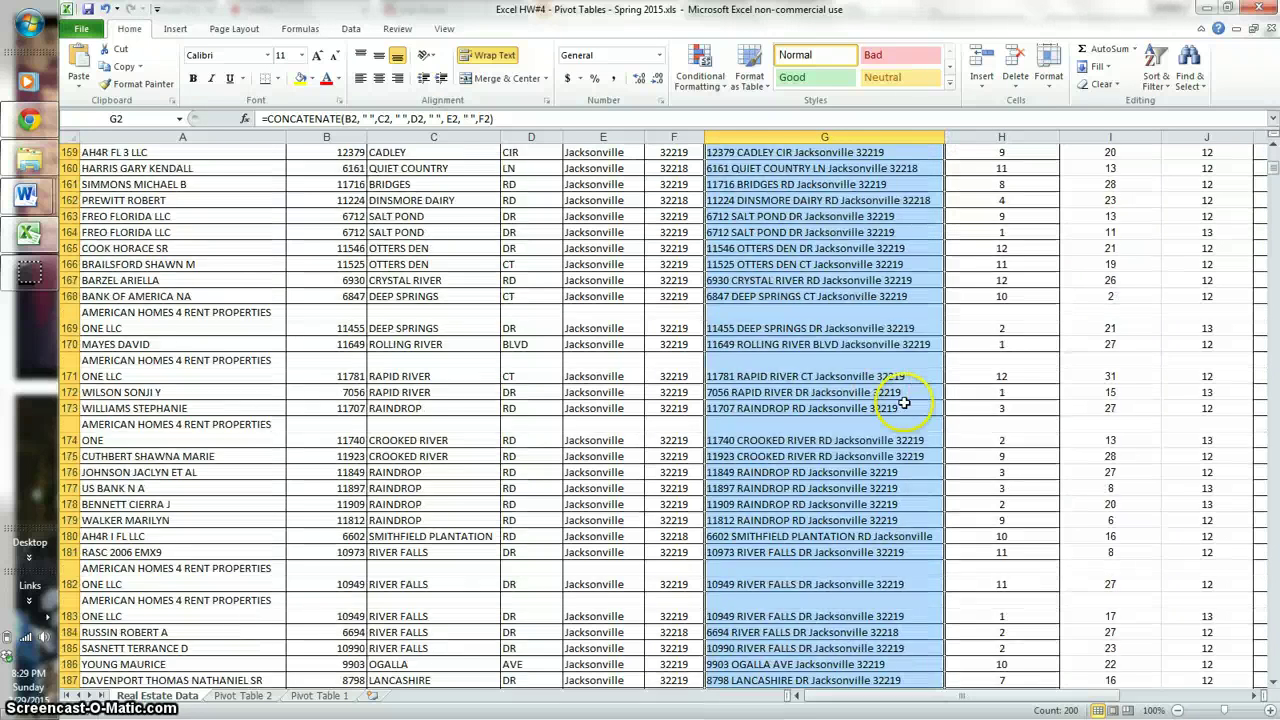
scroll(903, 403, "up", 20)
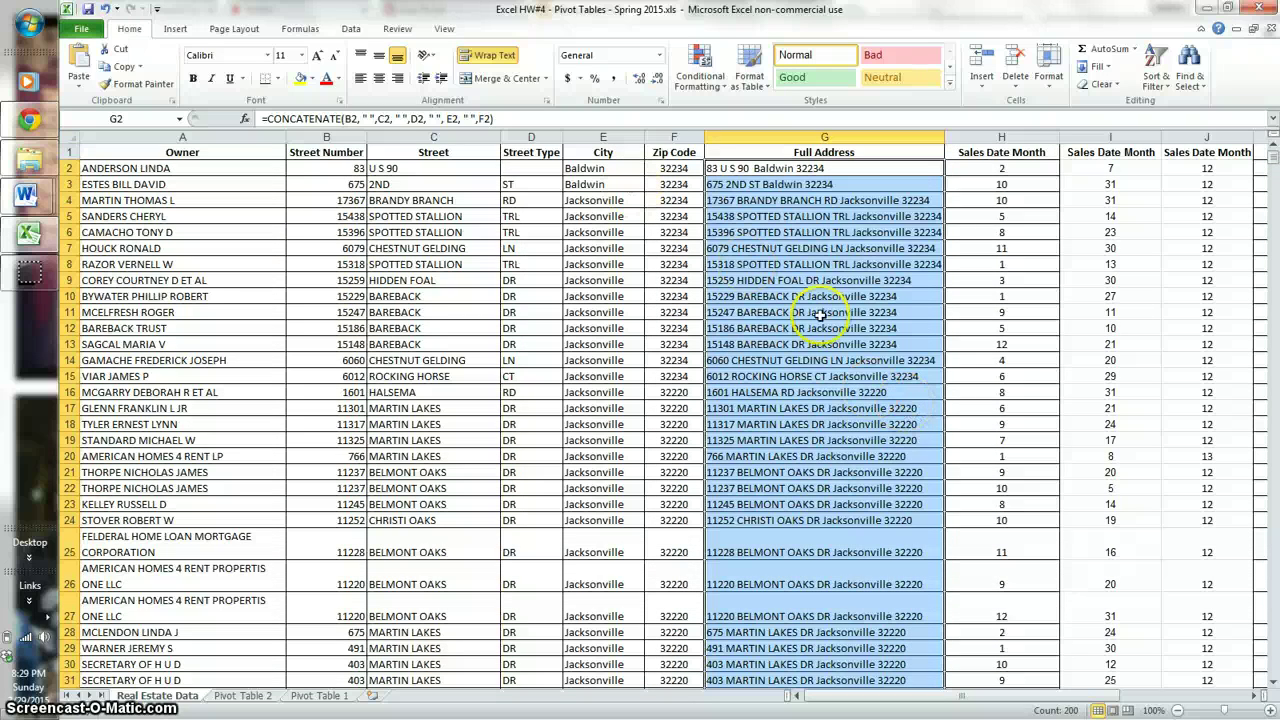
left_click(638, 180)
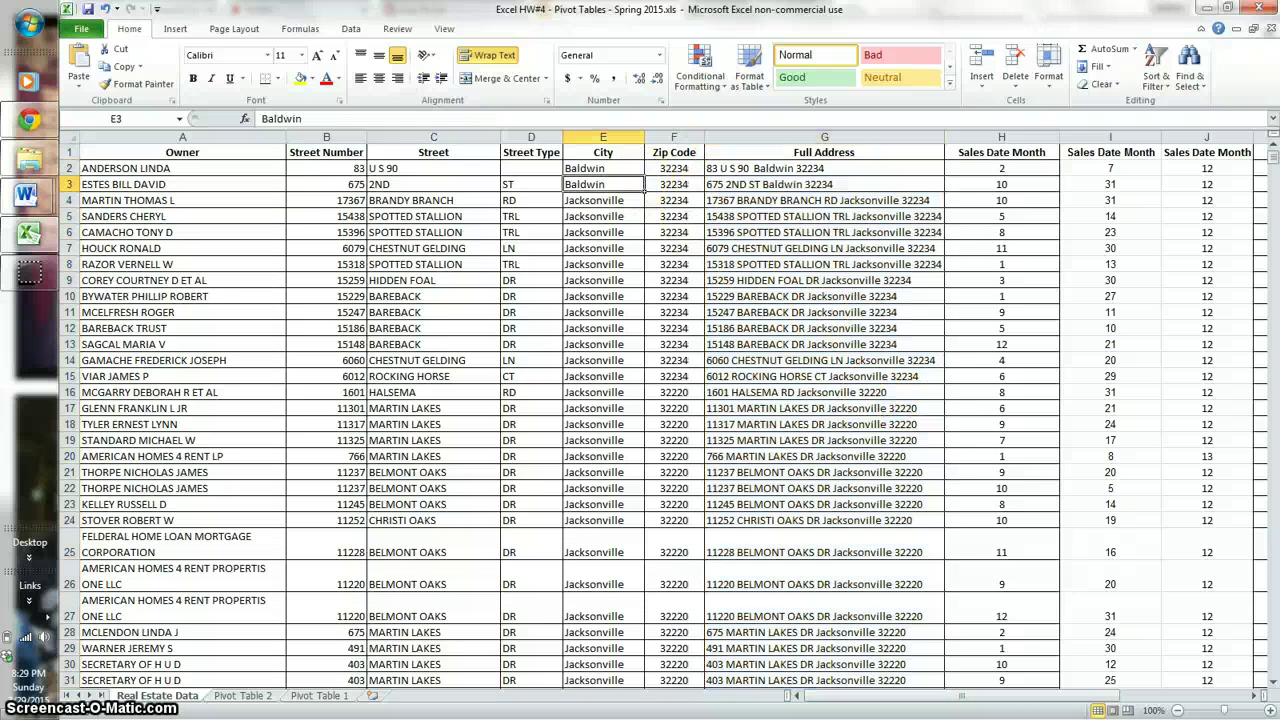
Step: Save a copy of the workbook on the Desktop as "Excel HW#4 - Pivot Tables - Spring 2015.xls Concatenate"
left_click(81, 28)
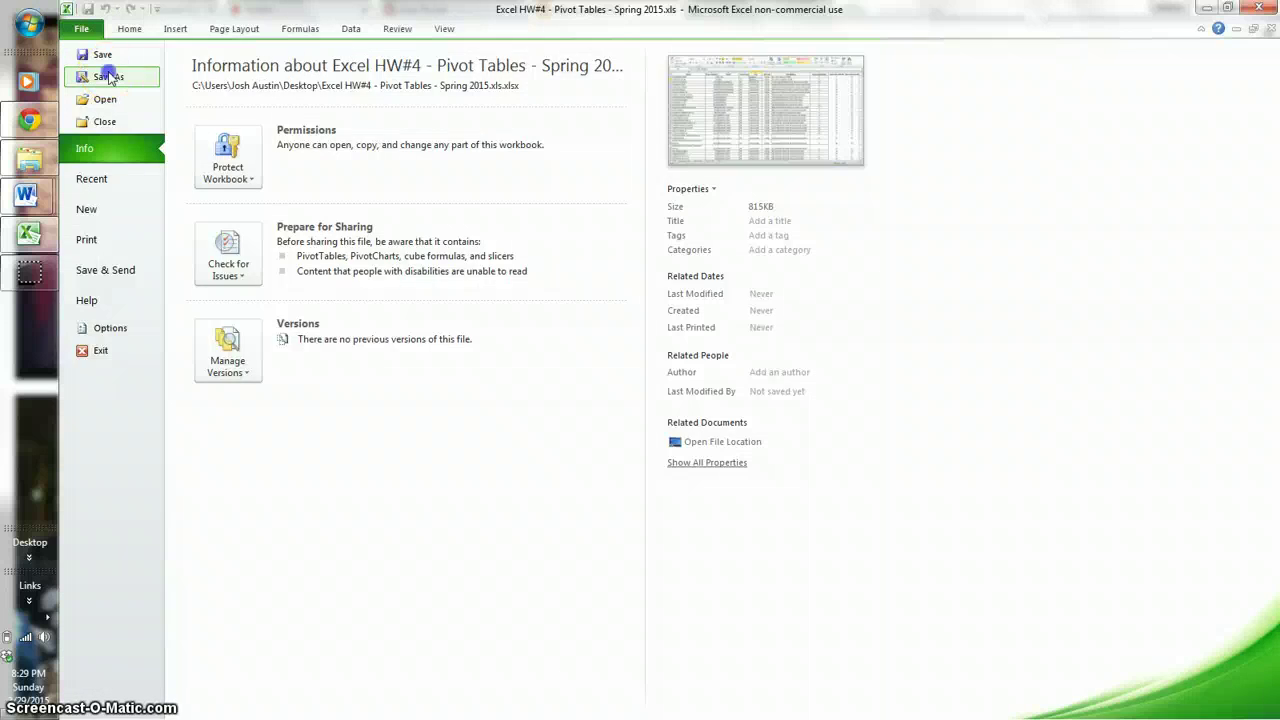
key("Escape")
key("F12")
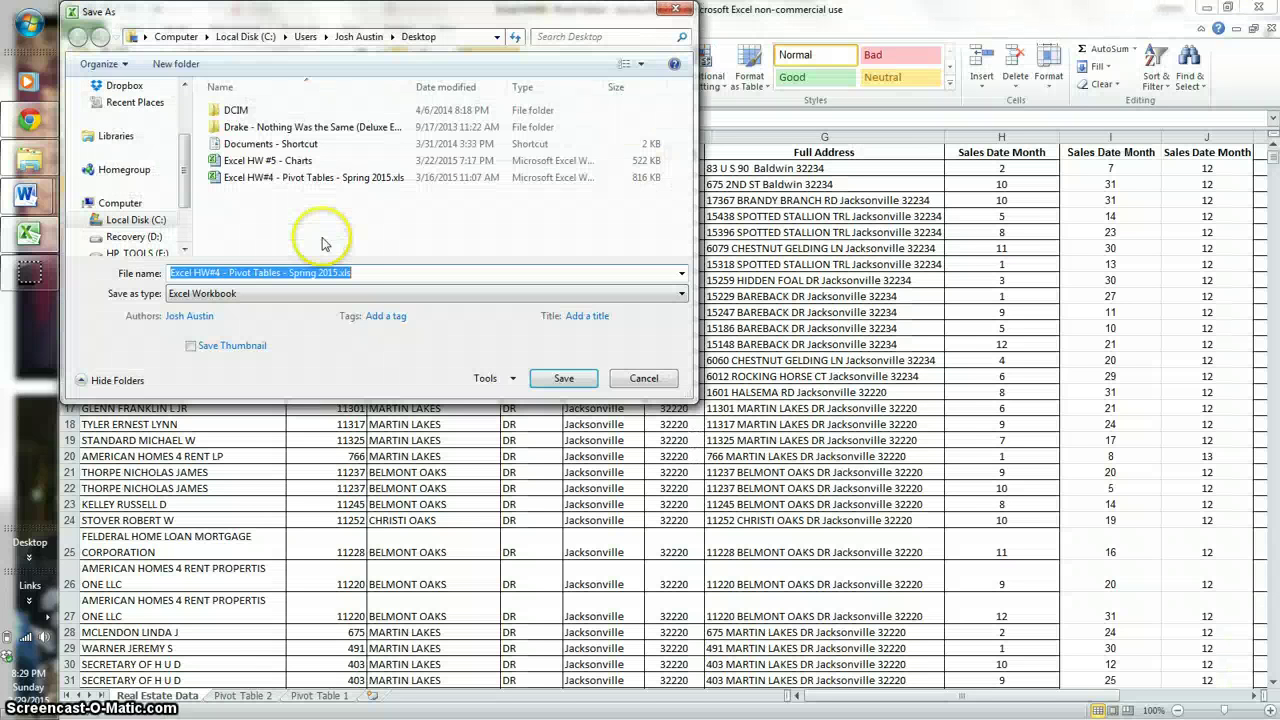
left_click(358, 273)
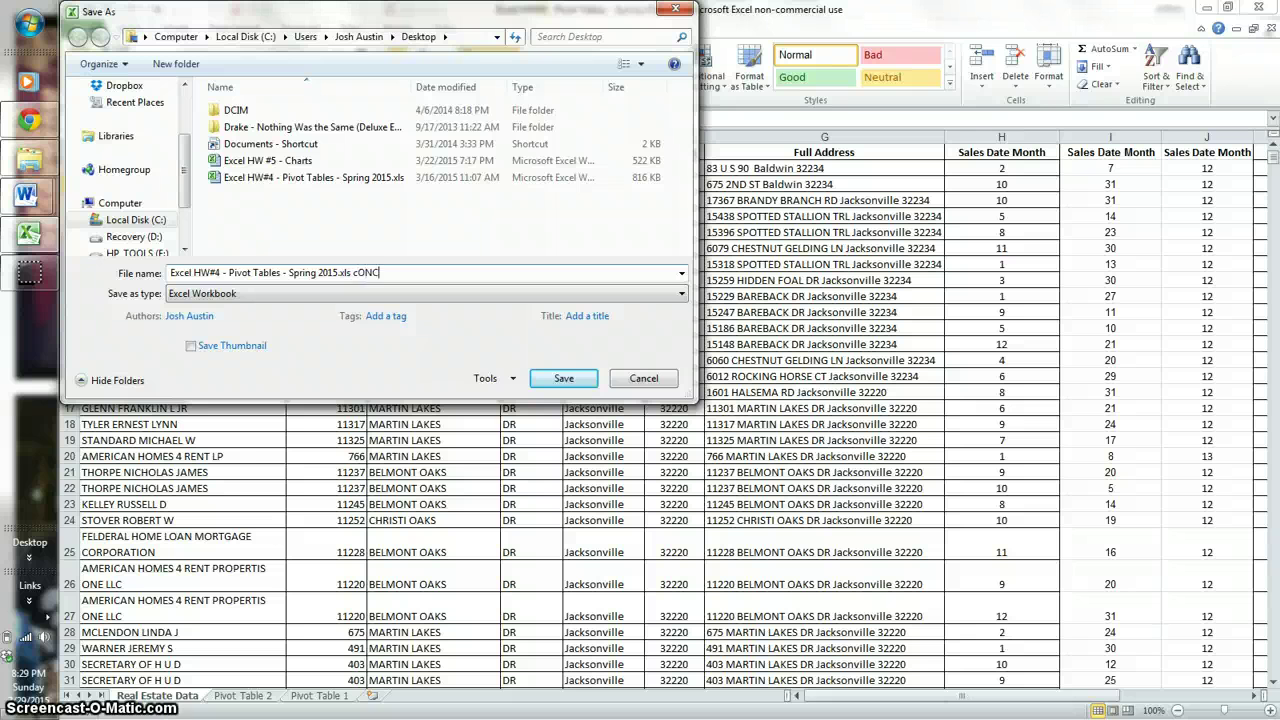
key("BackSpace")
key("BackSpace")
key("BackSpace")
key("BackSpace")
key("BackSpace")
type("Conc")
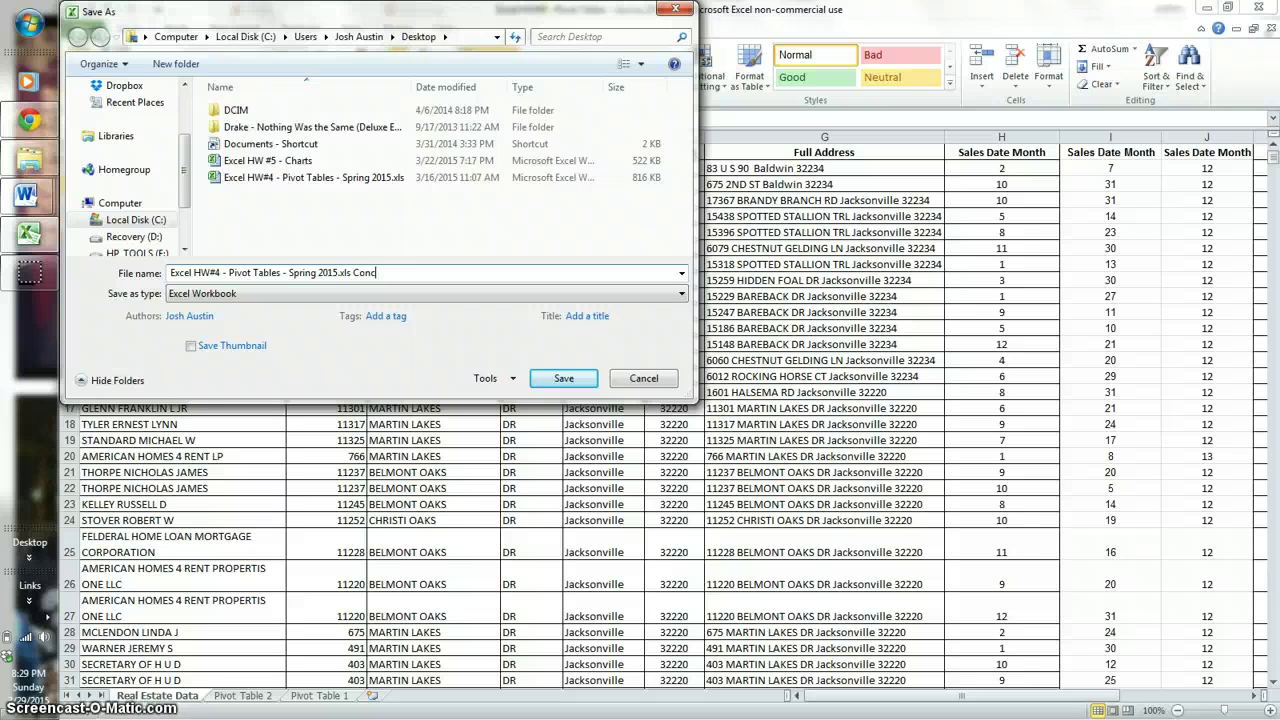
type("atenate")
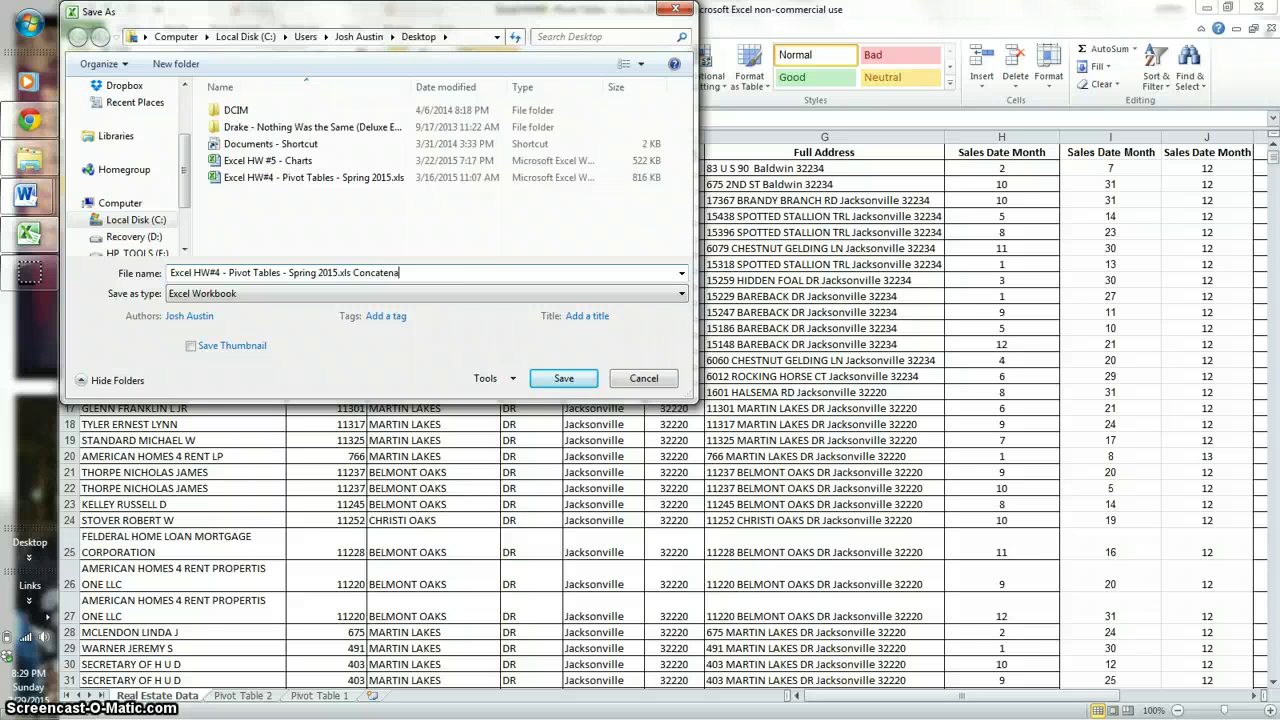
left_click(564, 379)
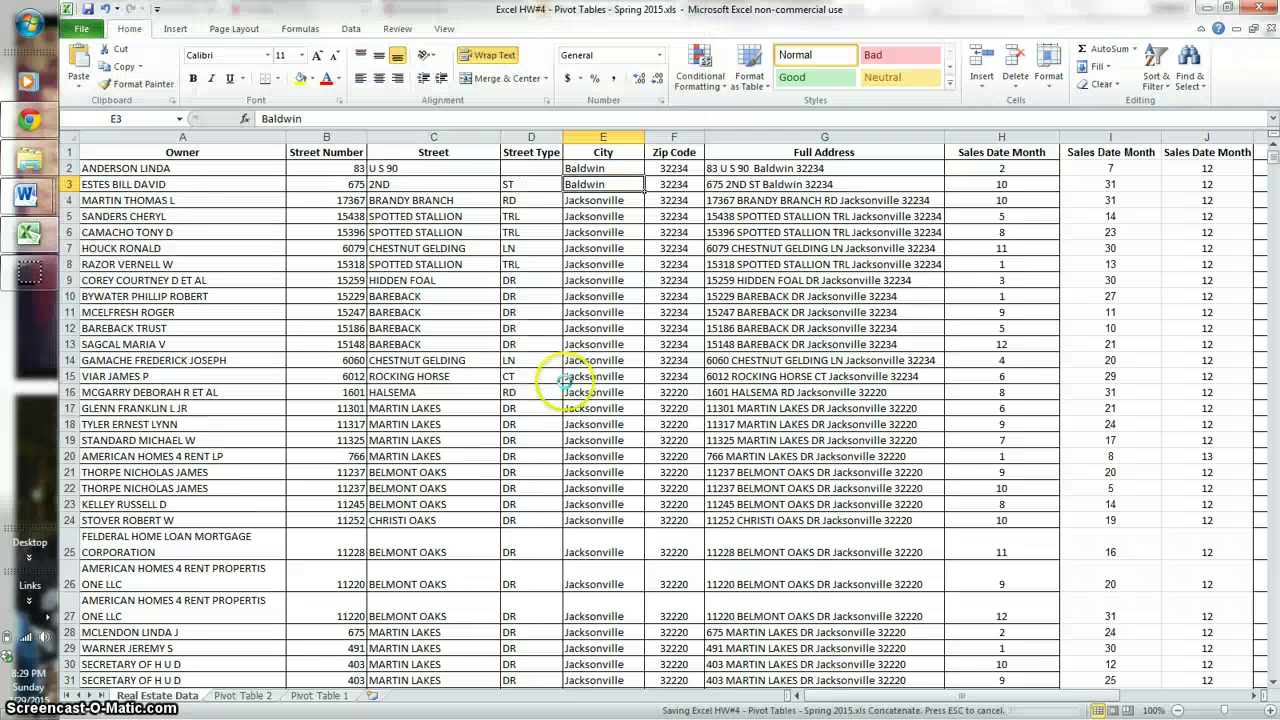
Step: Switch to Google Drive in Chrome and create a new Google Fusion Table
left_click(29, 120)
left_click(712, 10)
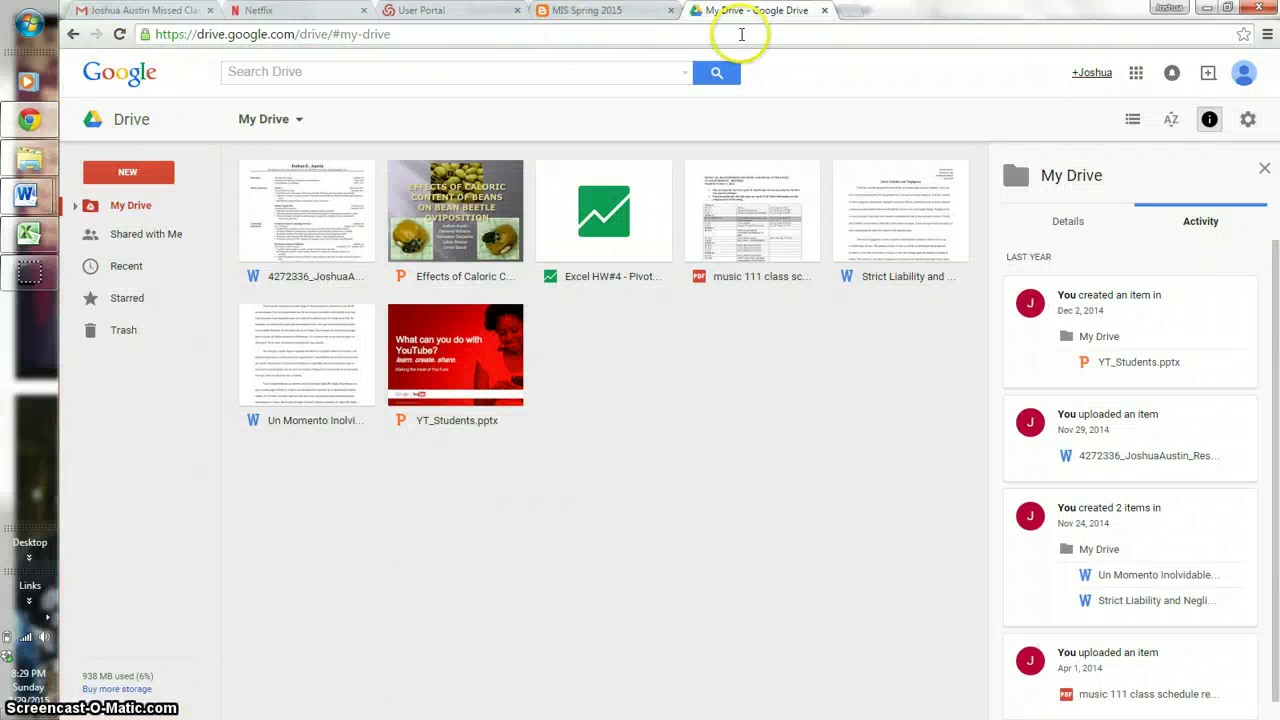
left_click(160, 170)
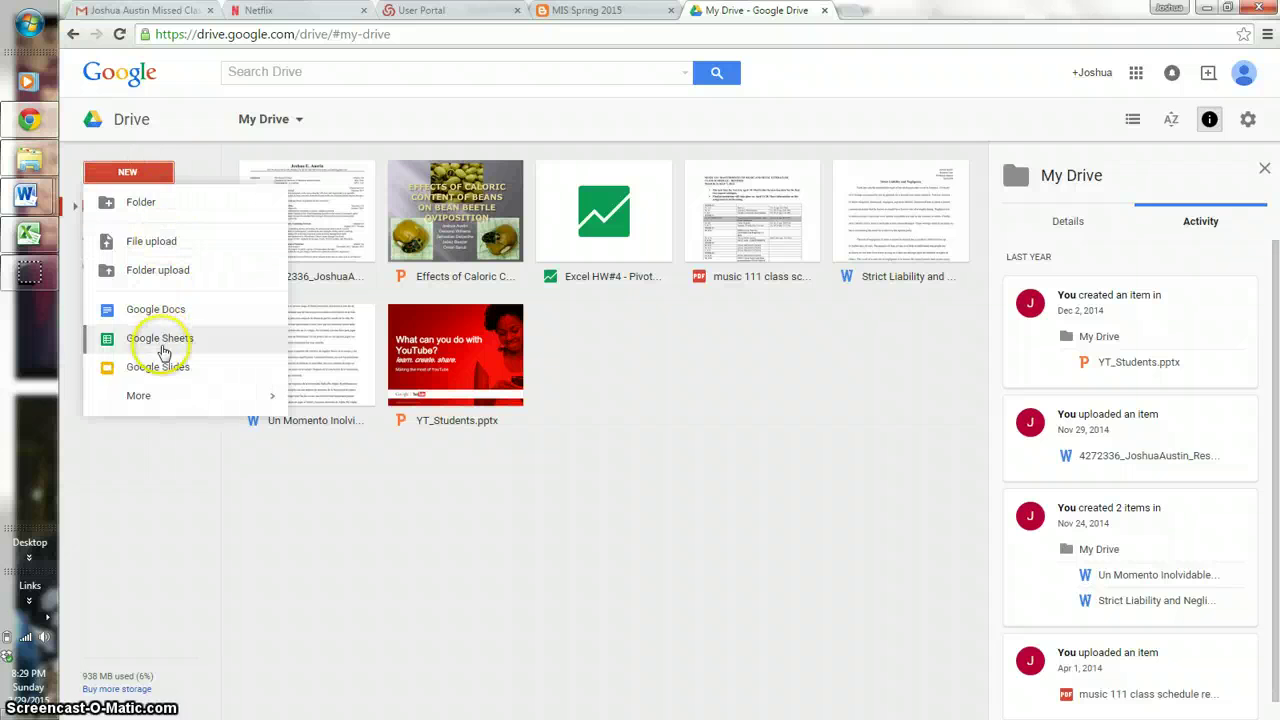
mouse_move(150, 396)
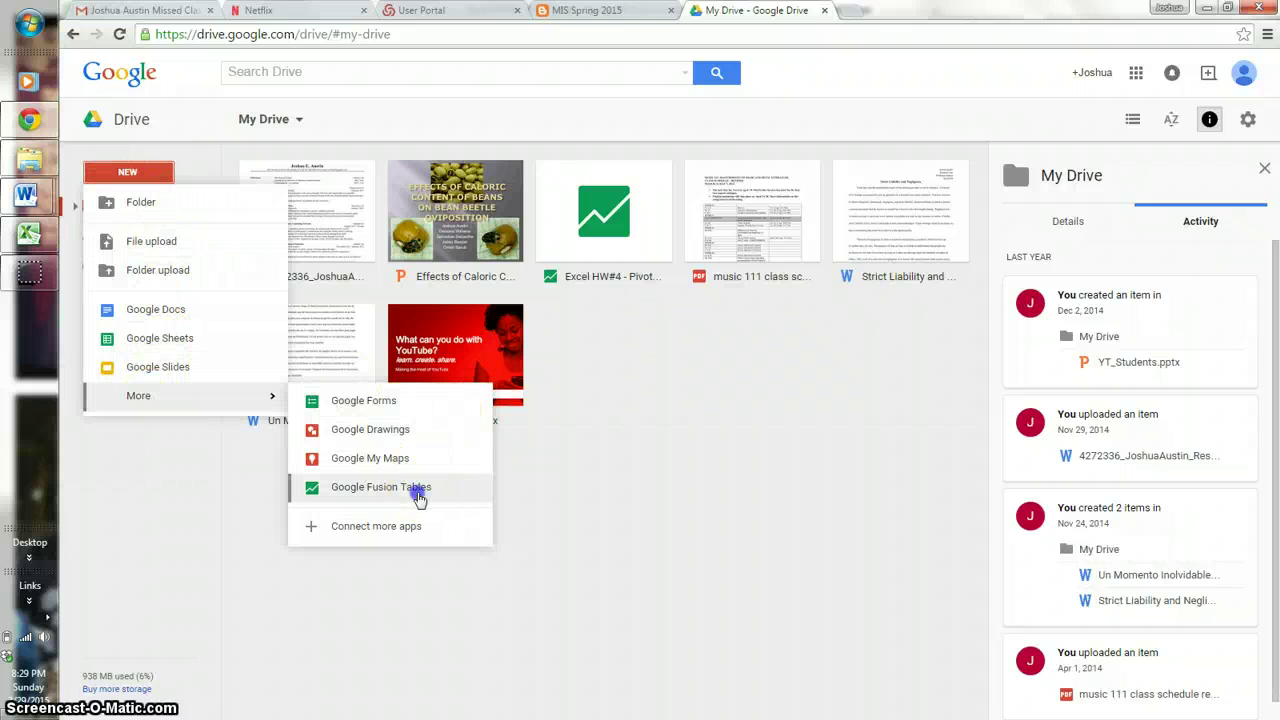
left_click(419, 490)
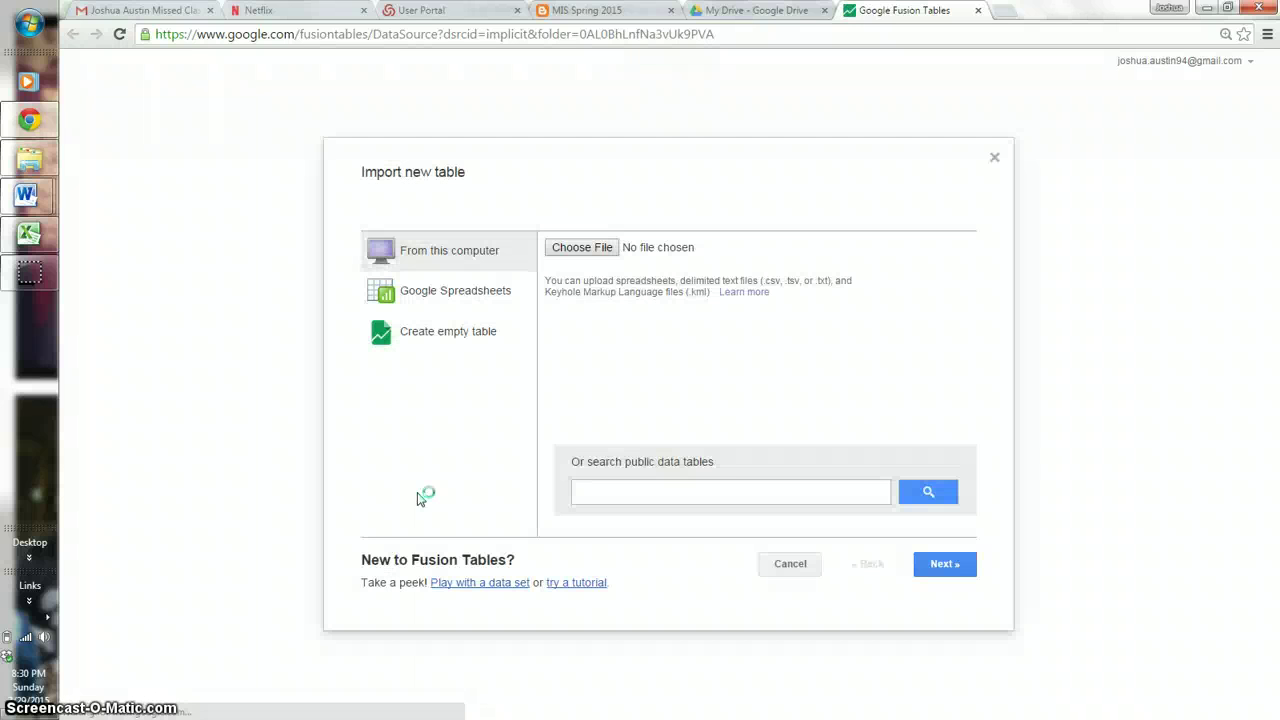
Step: Choose the Desktop file "Excel HW#4 - Pivot Tables - Spring 2015.xls Concatenate" as the source for the table import
left_click(597, 247)
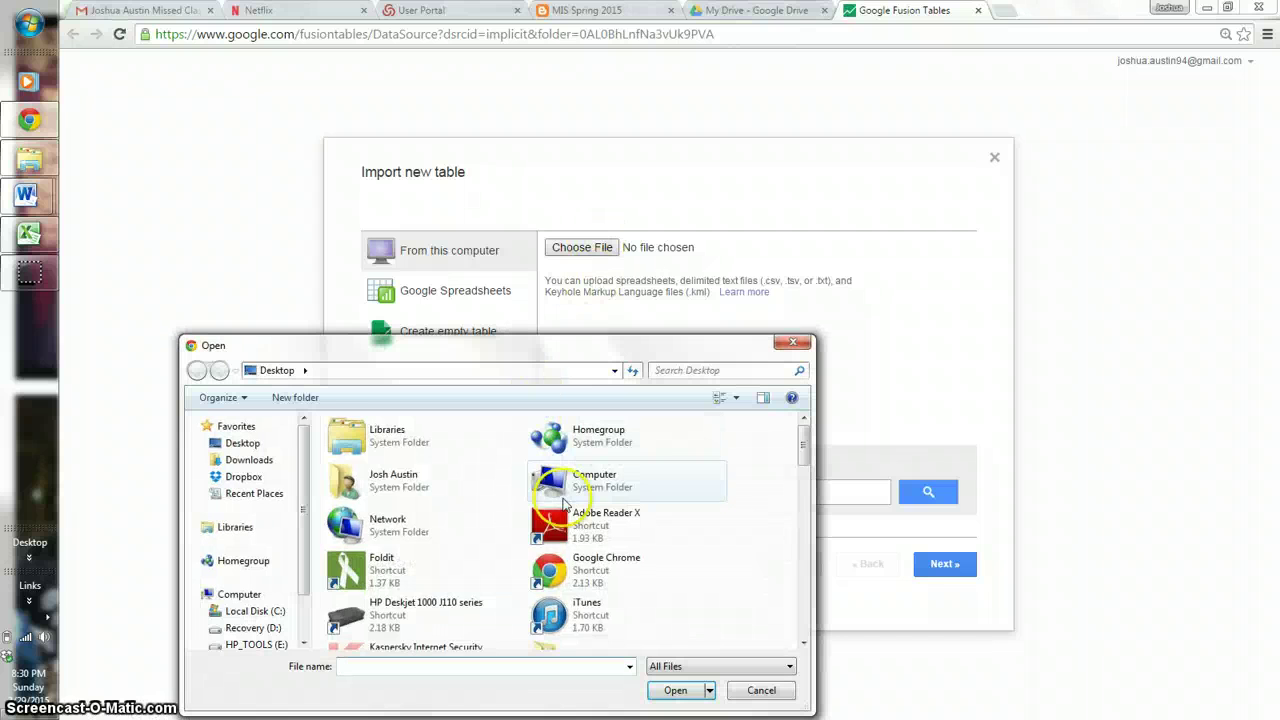
scroll(555, 490, "down", 10)
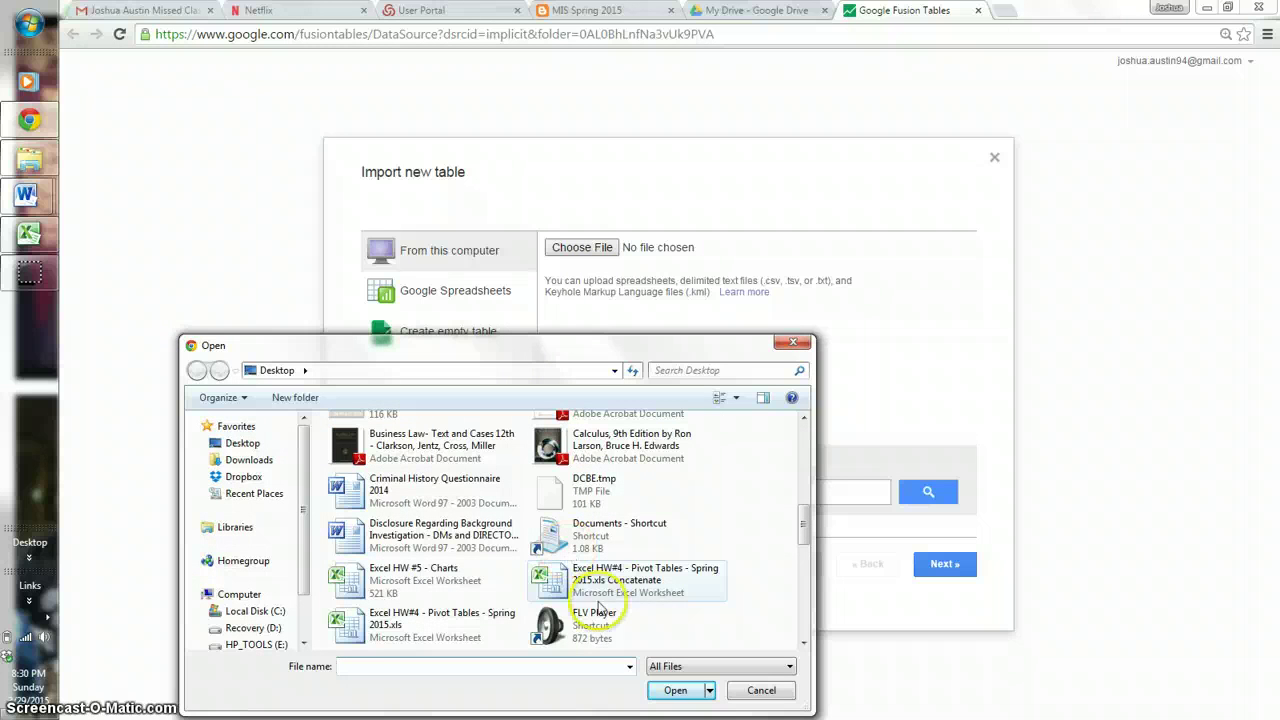
left_click(615, 578)
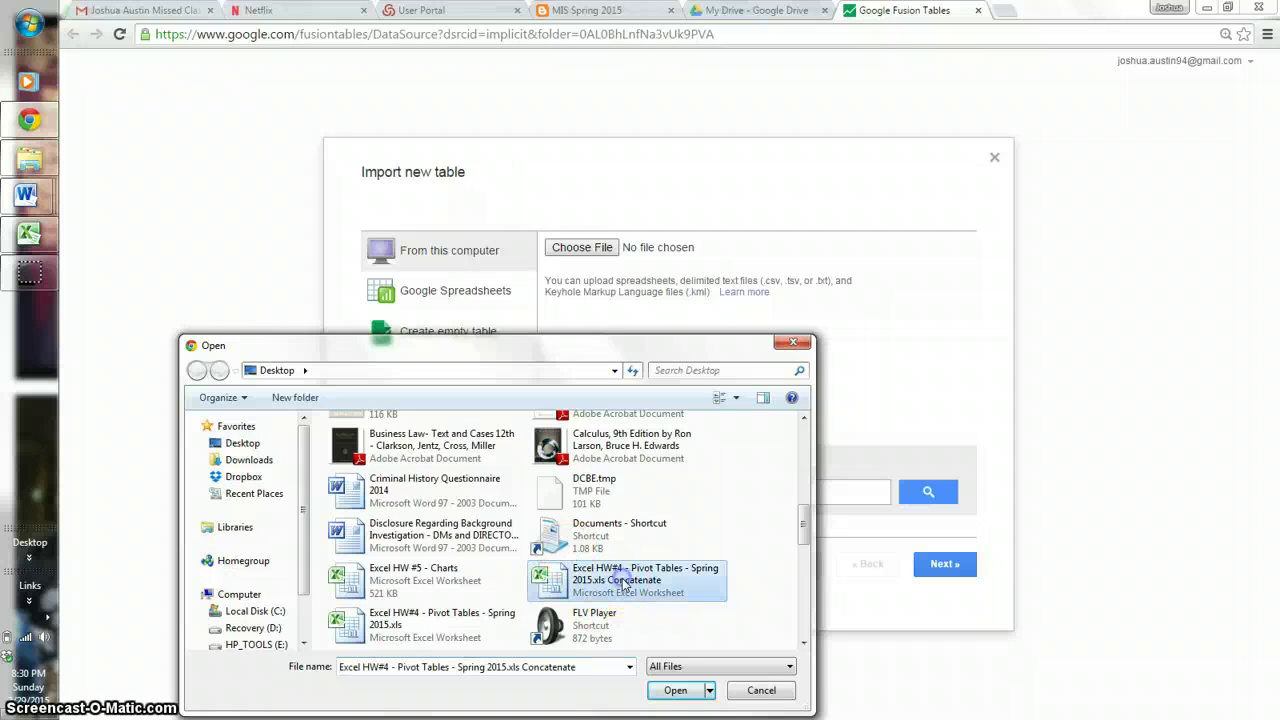
left_click(675, 690)
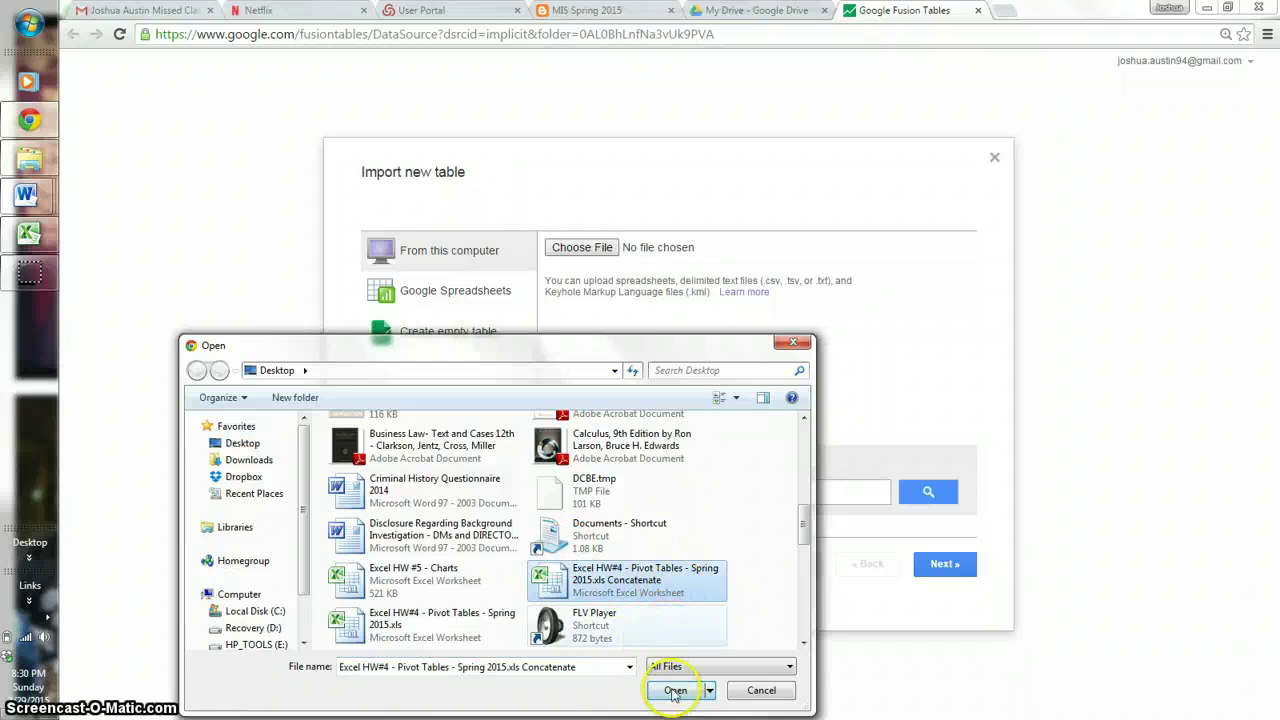
Step: Complete the table import with column names in row 1, keeping the suggested table name and description
left_click(940, 564)
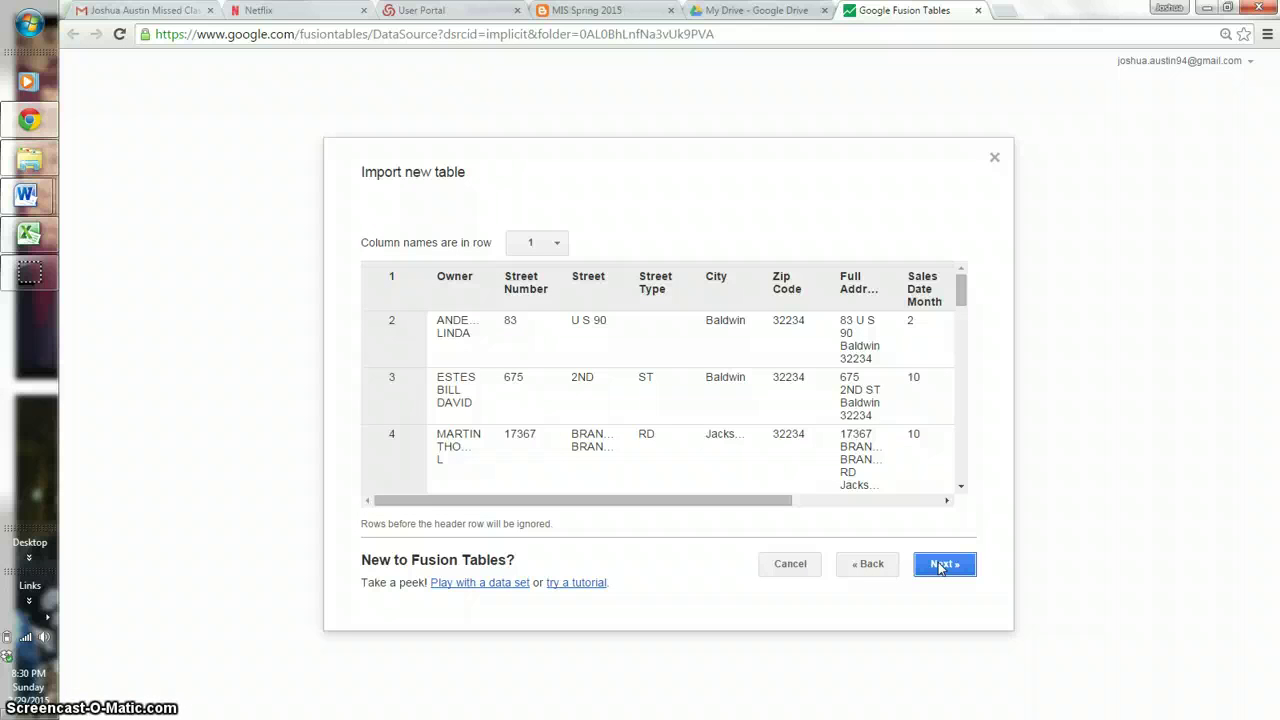
left_click(940, 566)
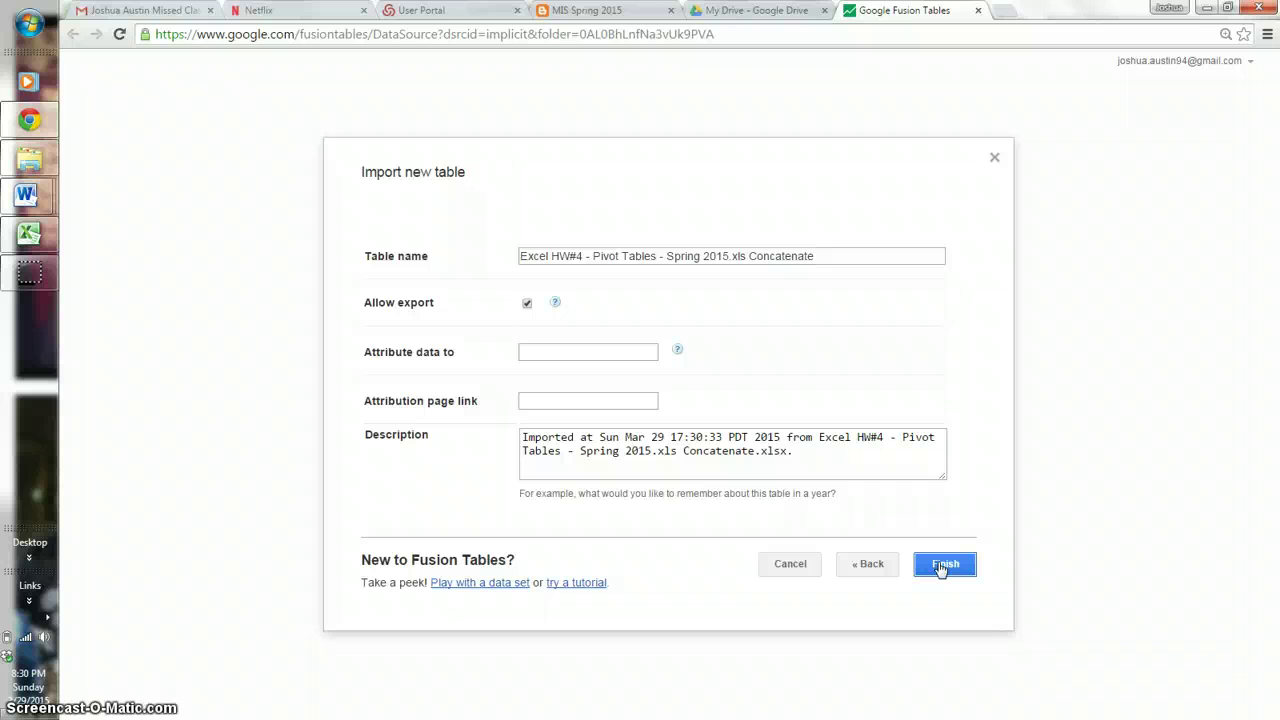
left_click(940, 566)
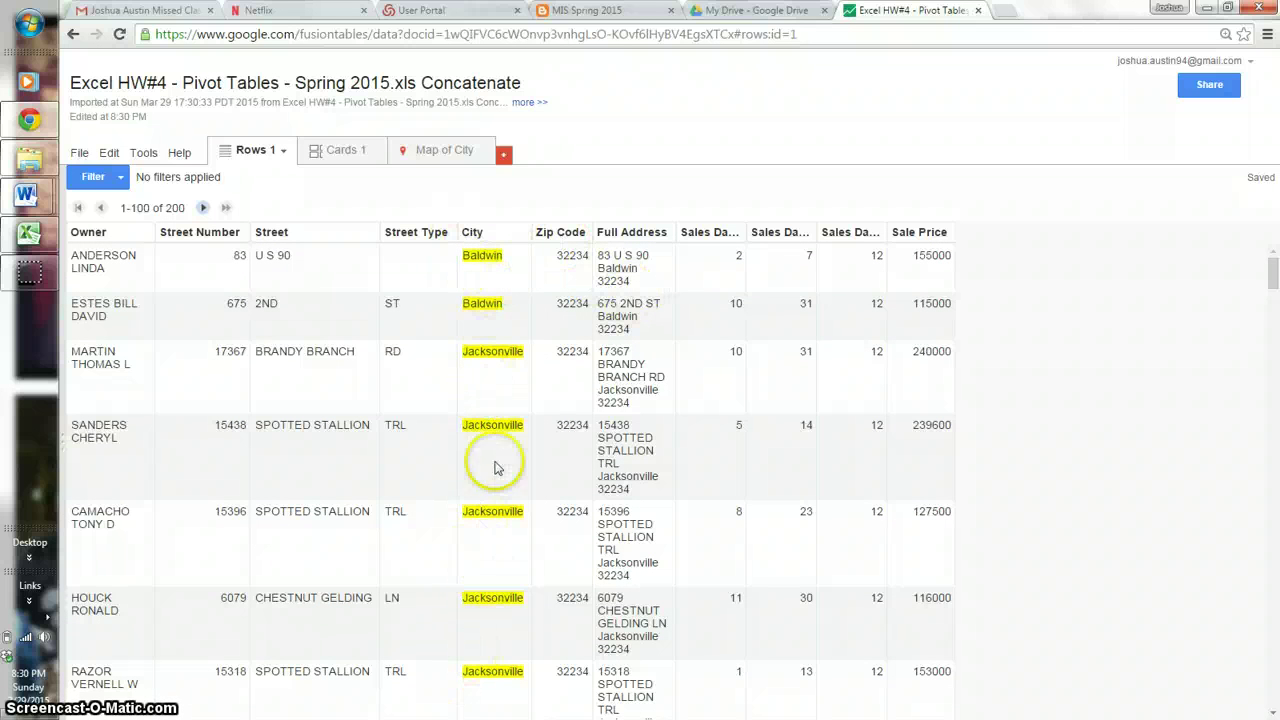
Step: Change the Full Address column's type to Location and save the column change
left_click(662, 234)
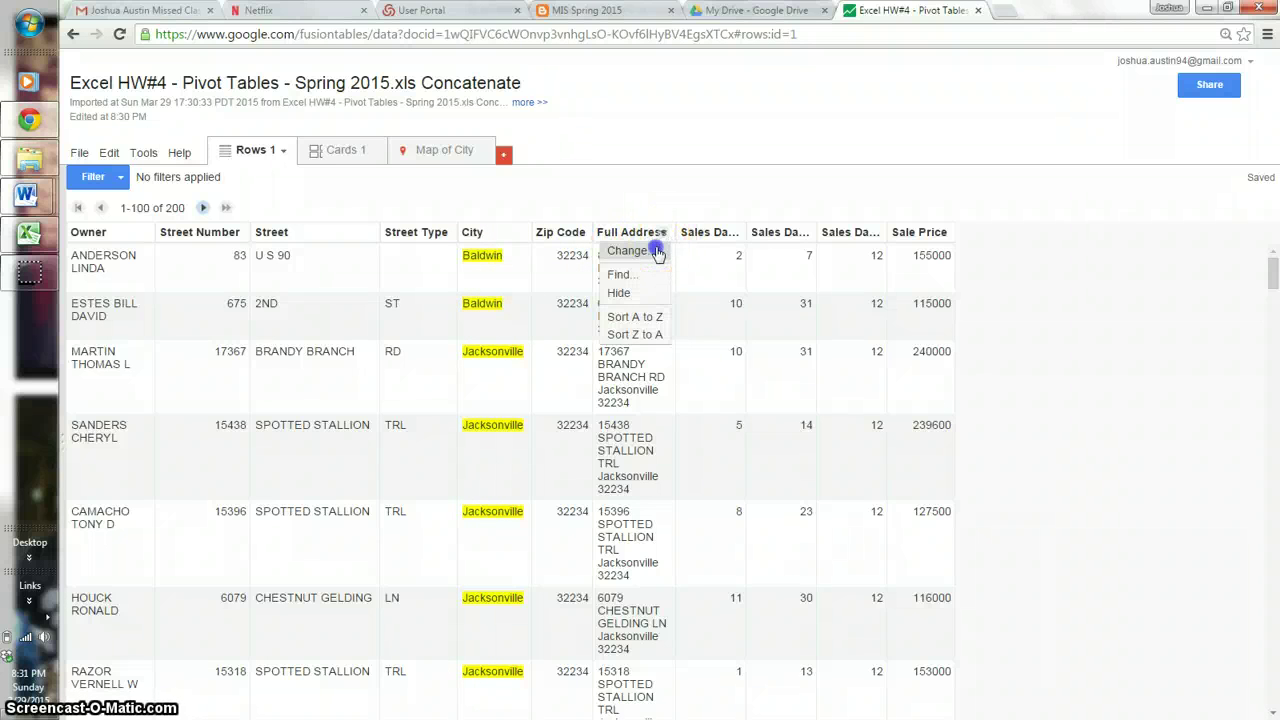
left_click(629, 251)
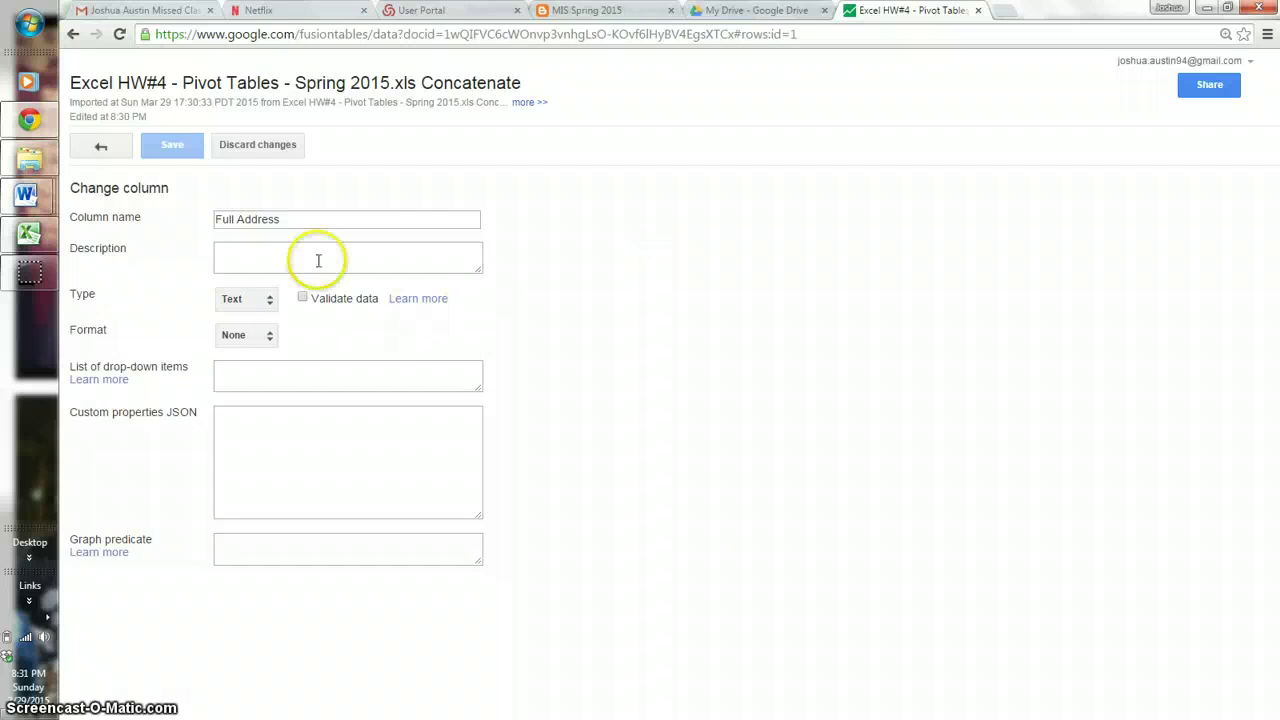
left_click(260, 299)
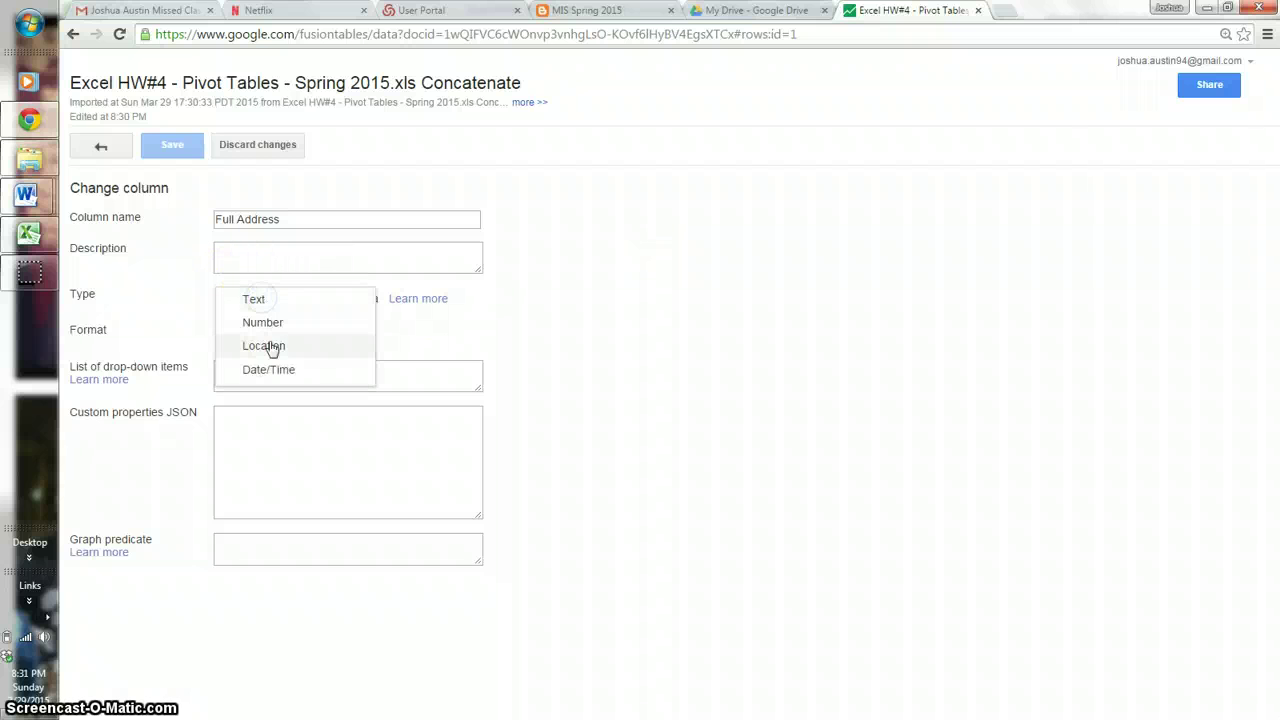
left_click(270, 346)
left_click(186, 147)
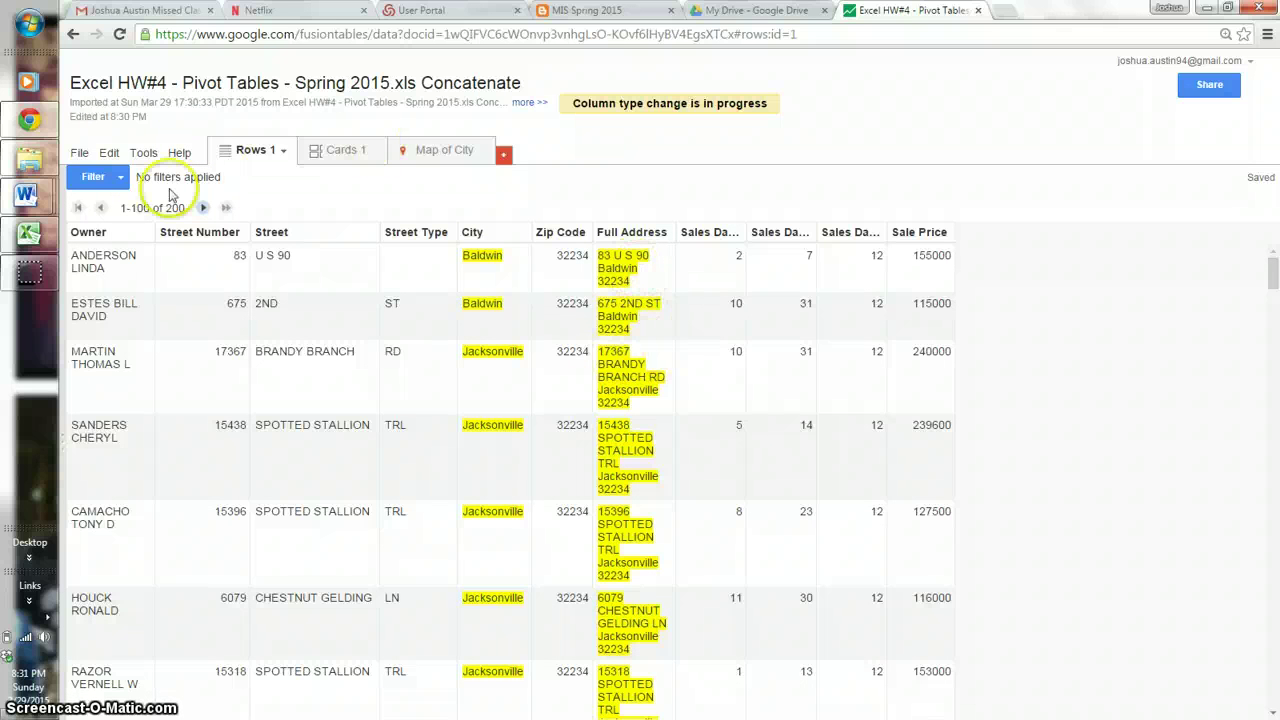
Step: Geocode the table using Full Address as the location column
left_click(82, 155)
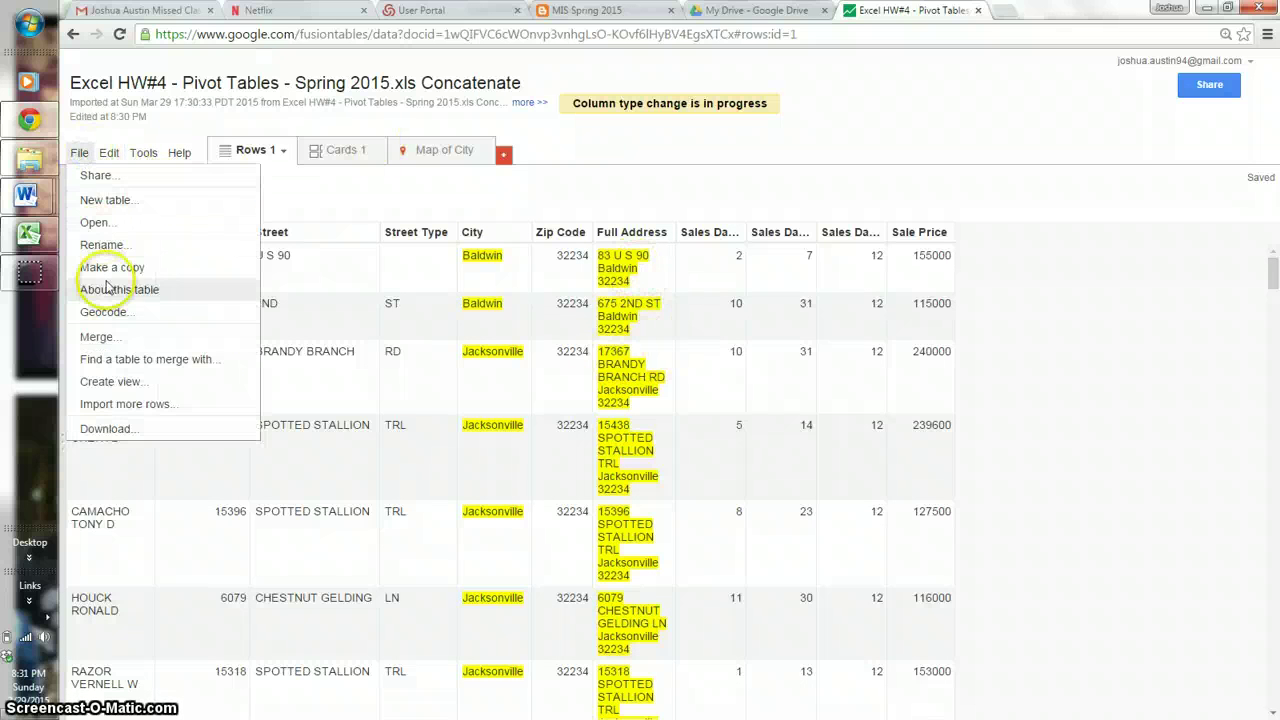
left_click(104, 312)
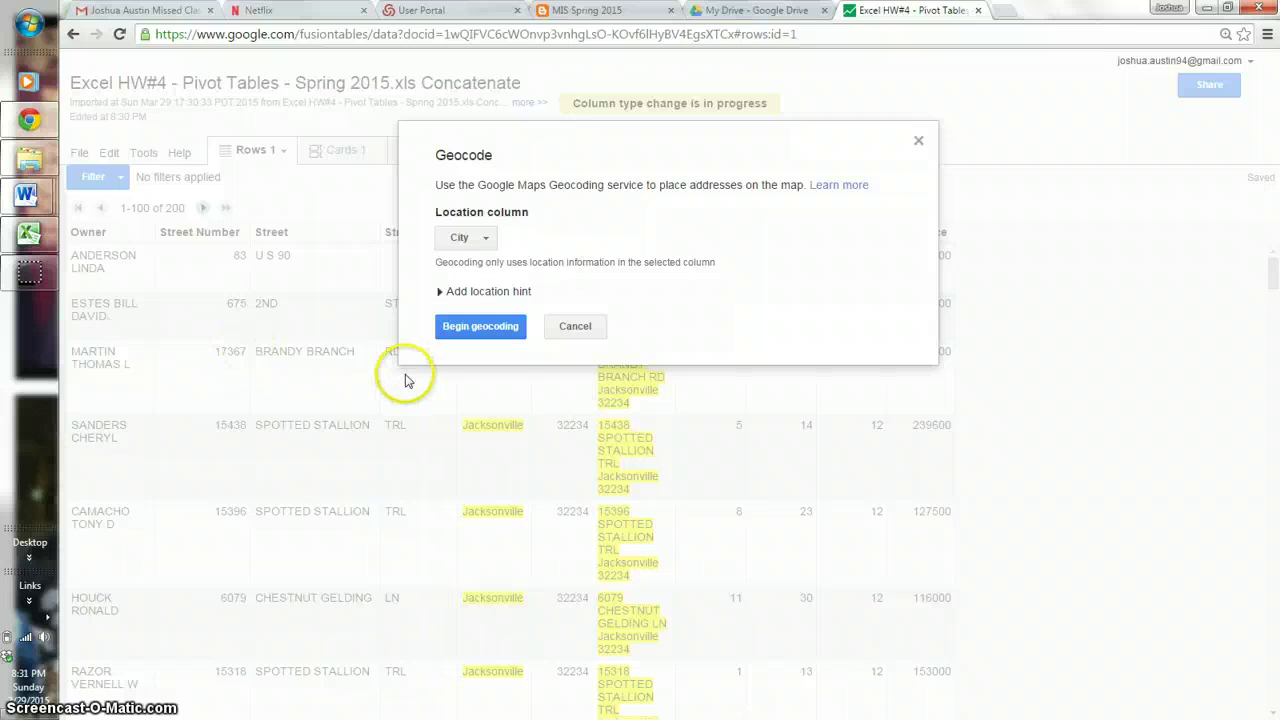
left_click(487, 245)
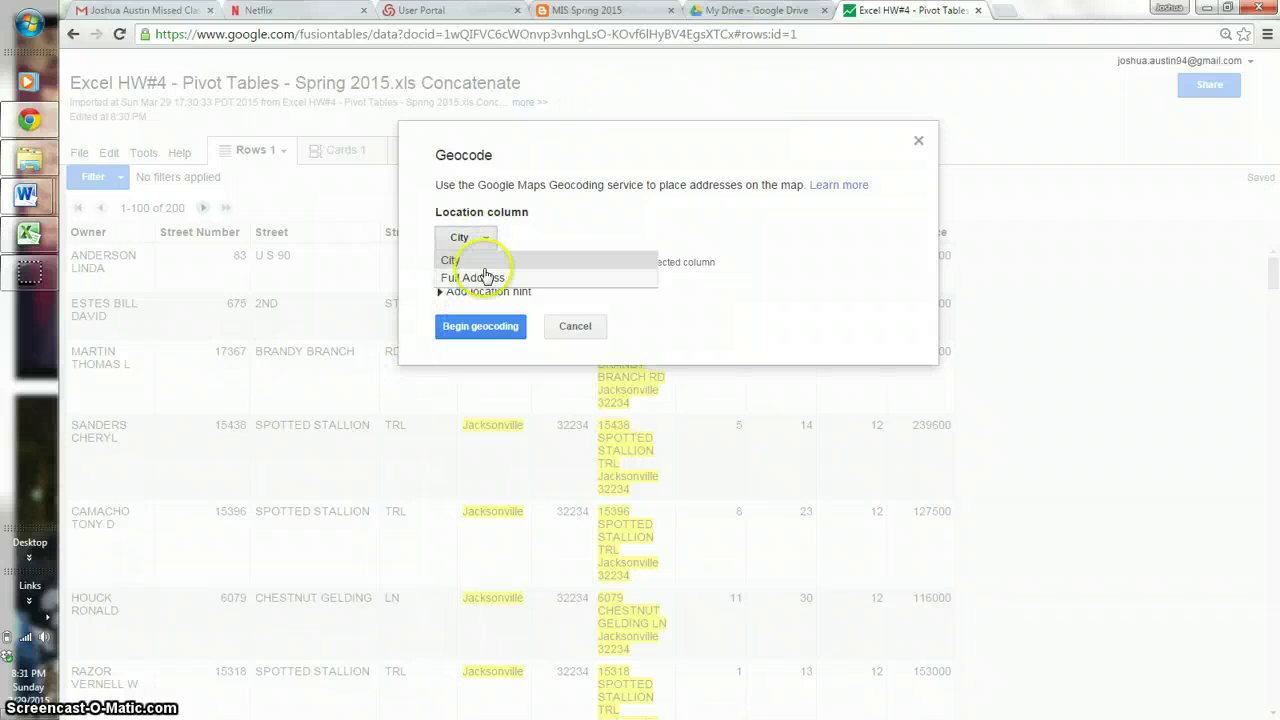
left_click(484, 279)
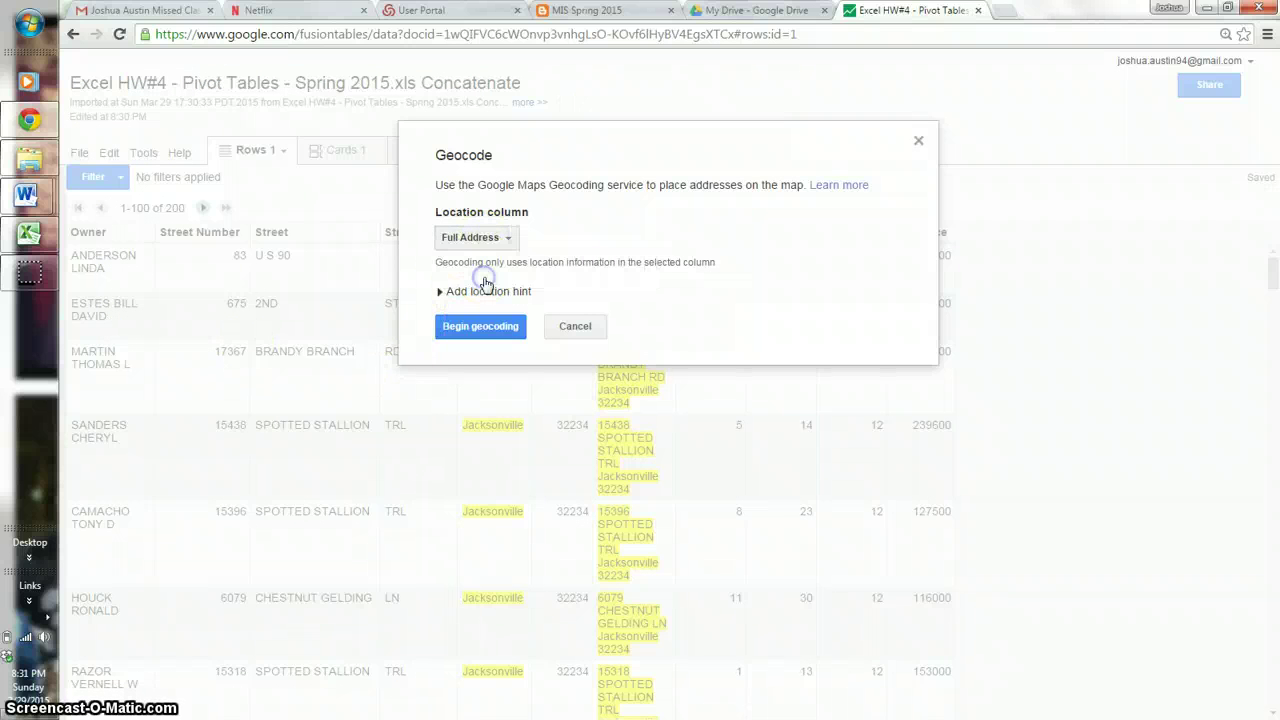
left_click(484, 326)
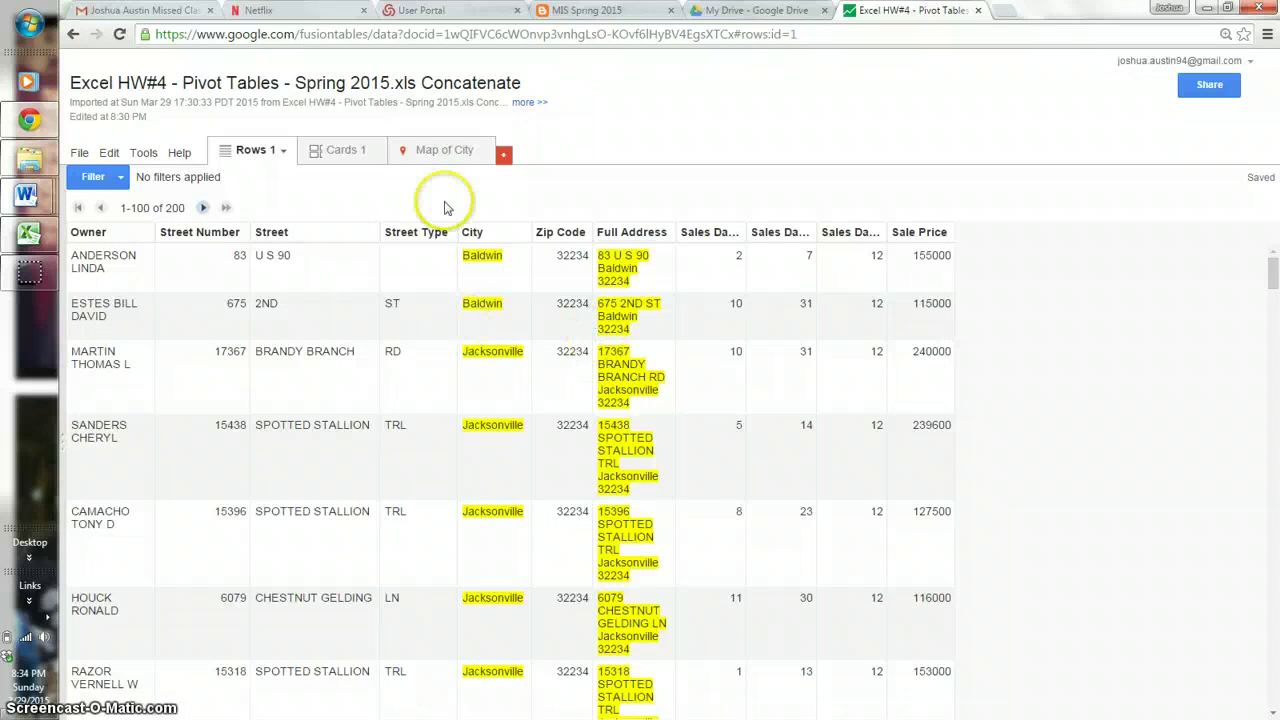
Step: Open the table's map, cancel the geocoding of the City column, and set the map location to Full Address
left_click(443, 152)
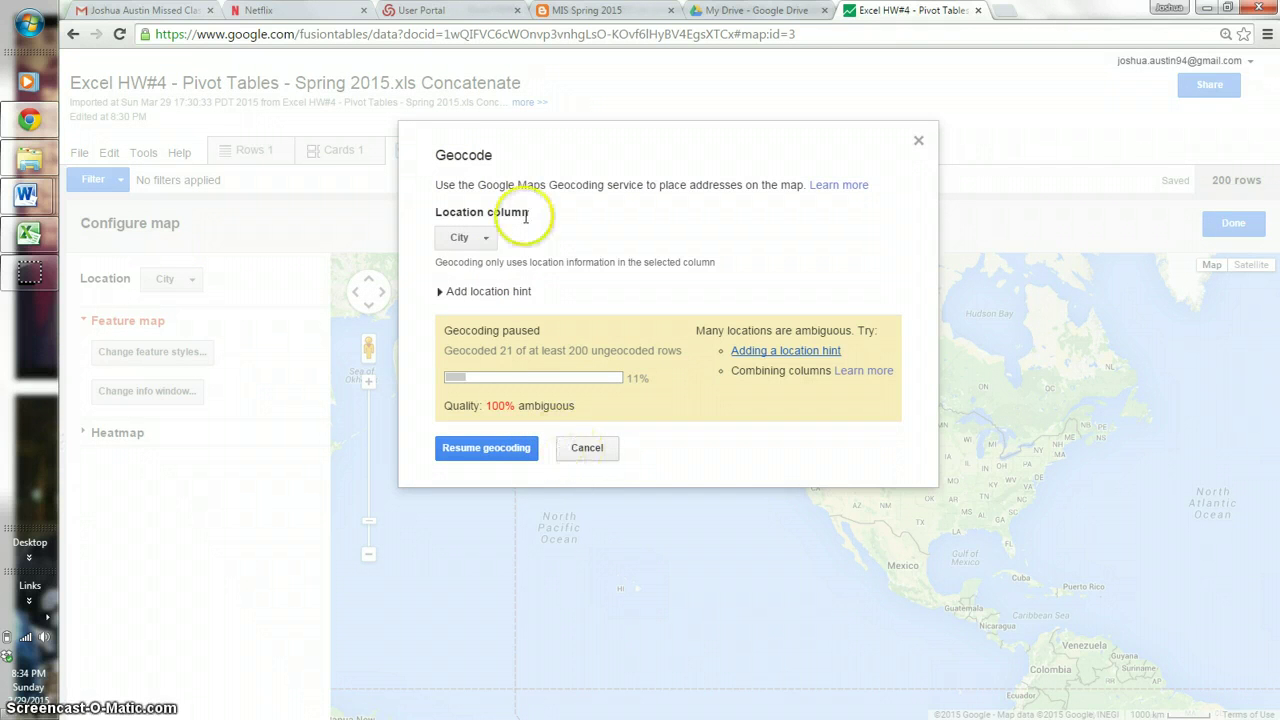
left_click(586, 450)
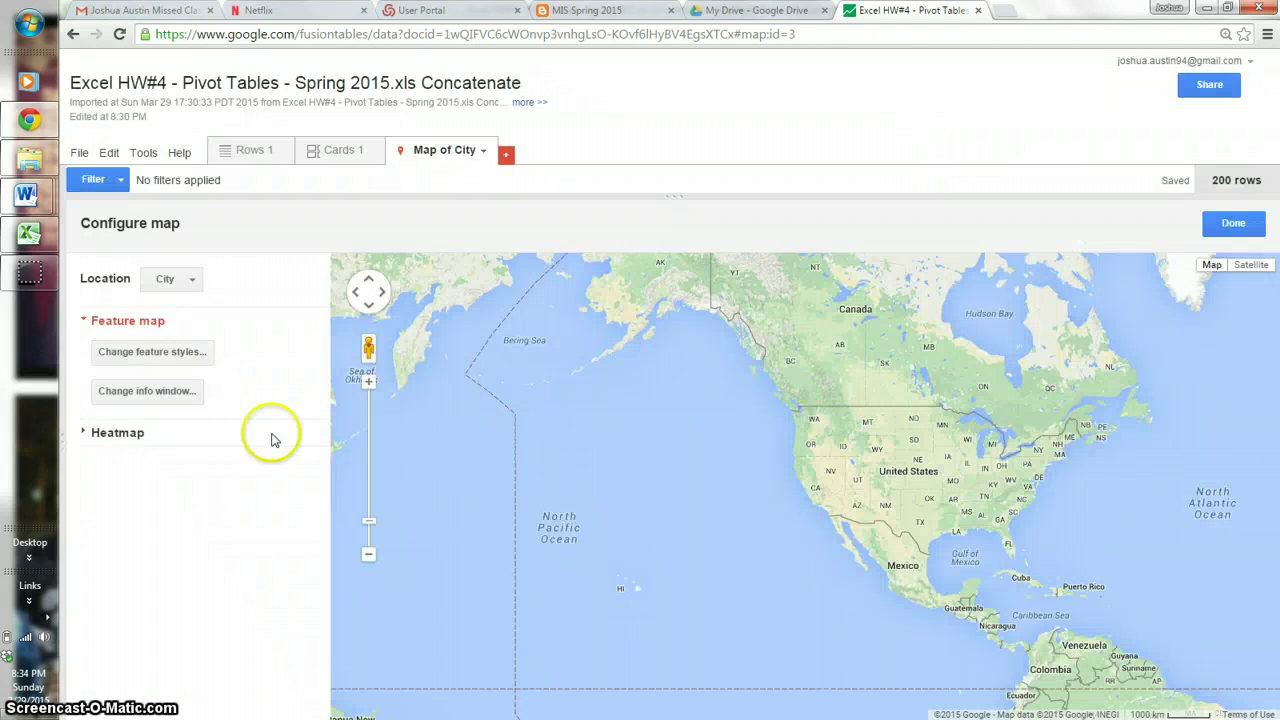
left_click(196, 281)
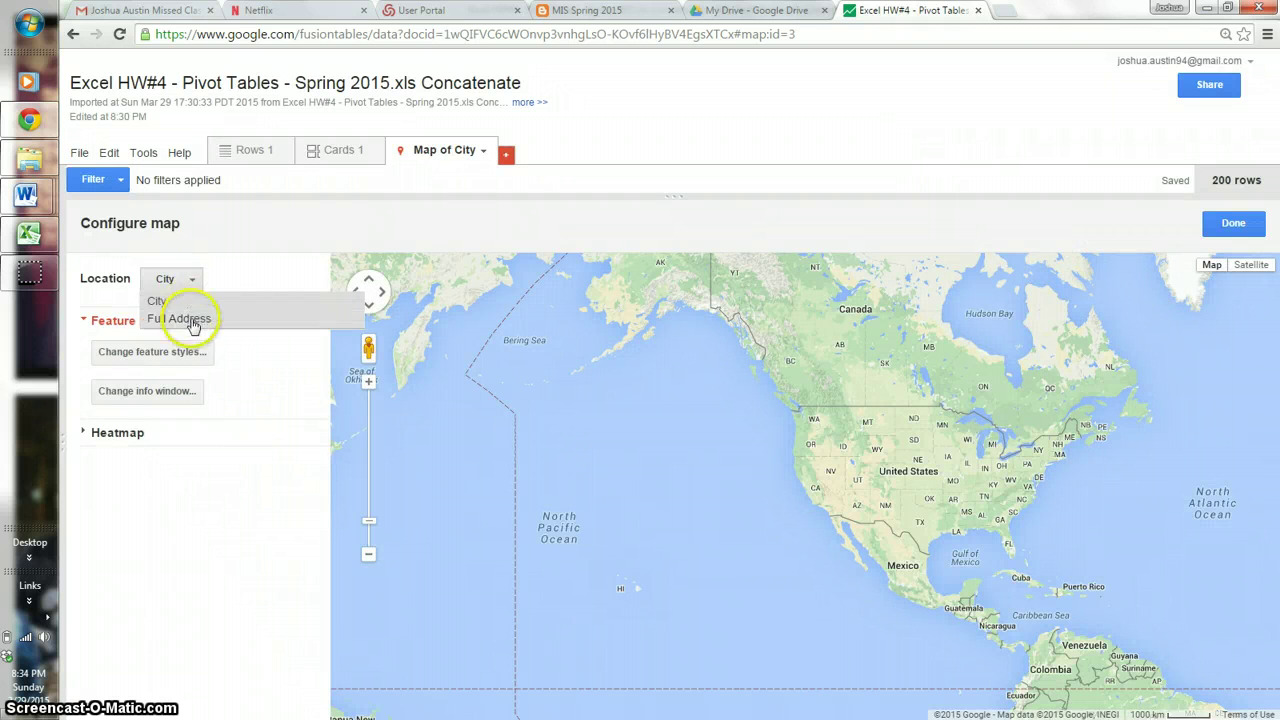
left_click(188, 316)
left_click(205, 326)
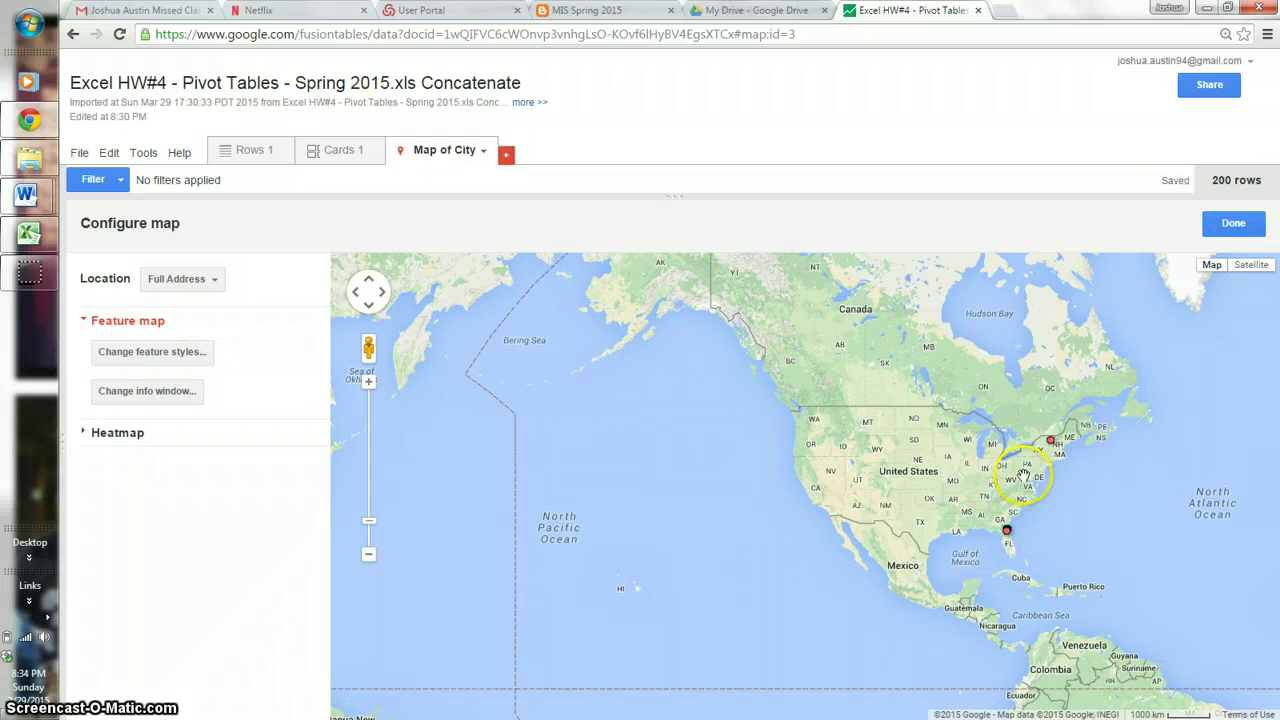
Step: Zoom the map in on the Jacksonville property markers, checking one marker's details and closing its info window
left_click(1007, 533)
scroll(1007, 535, "up", 1)
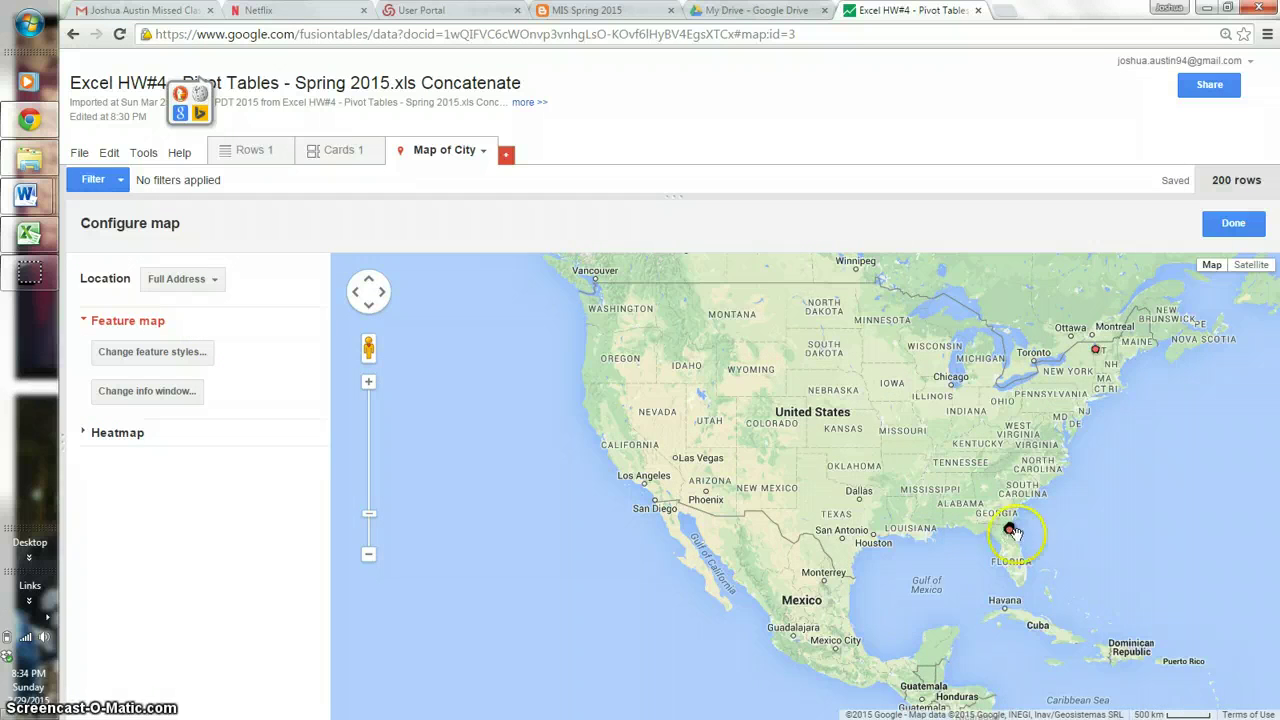
scroll(1010, 533, "up", 1)
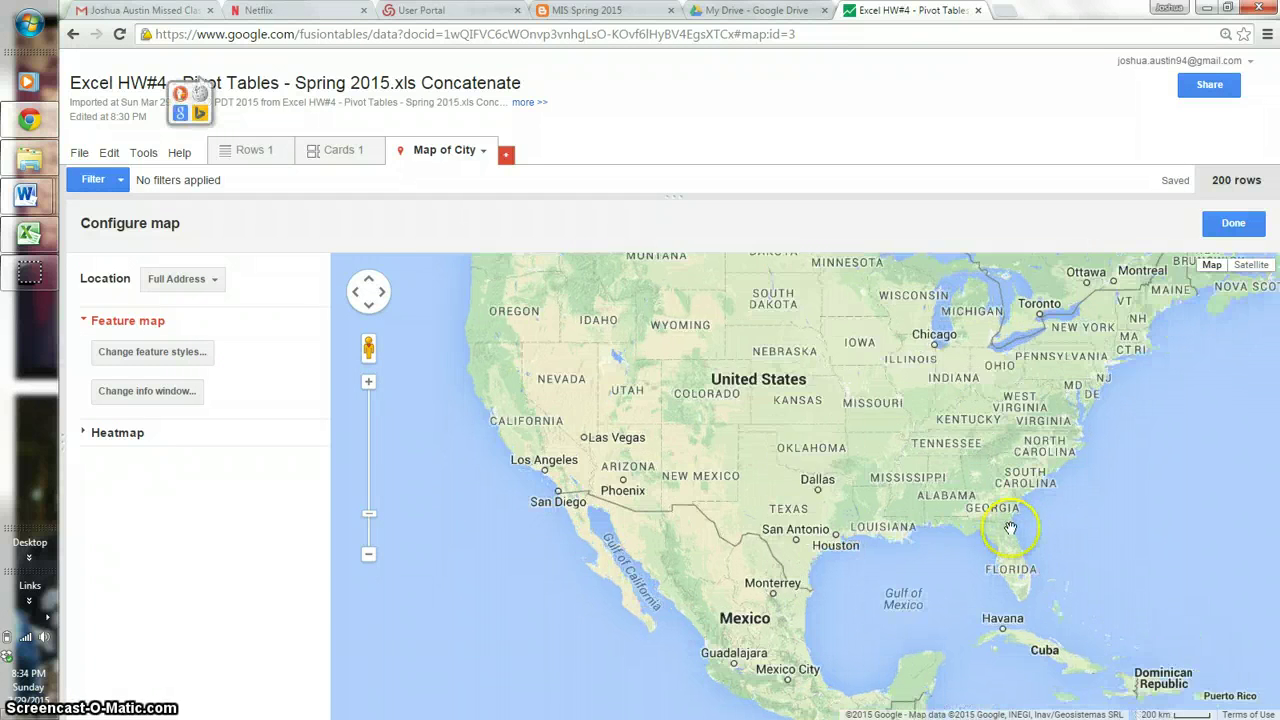
left_click(1012, 551)
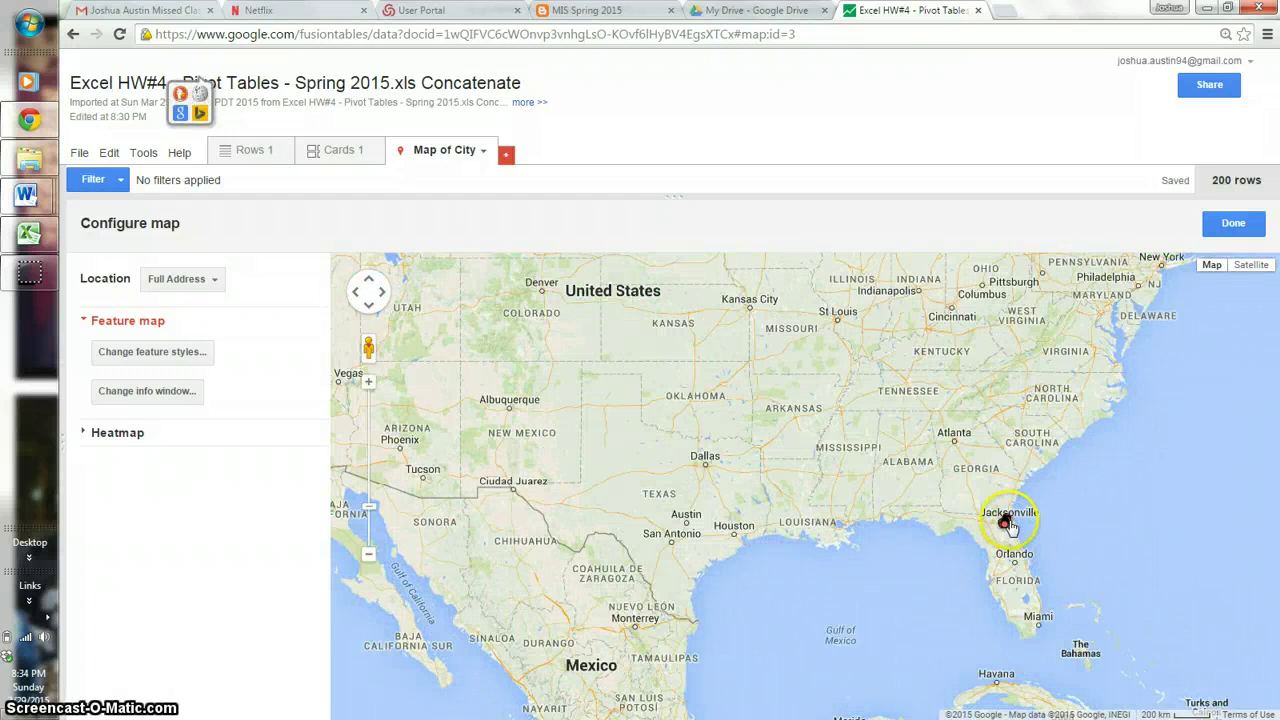
double_click(1005, 522)
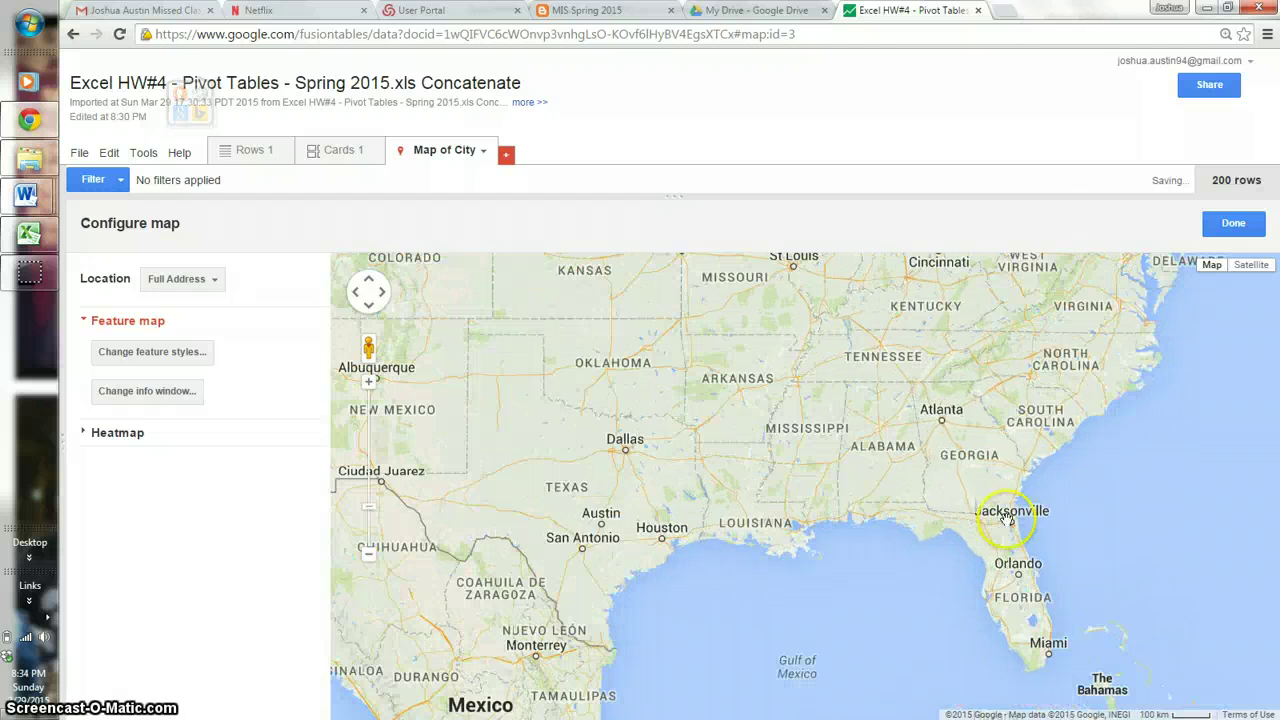
left_click(1010, 526)
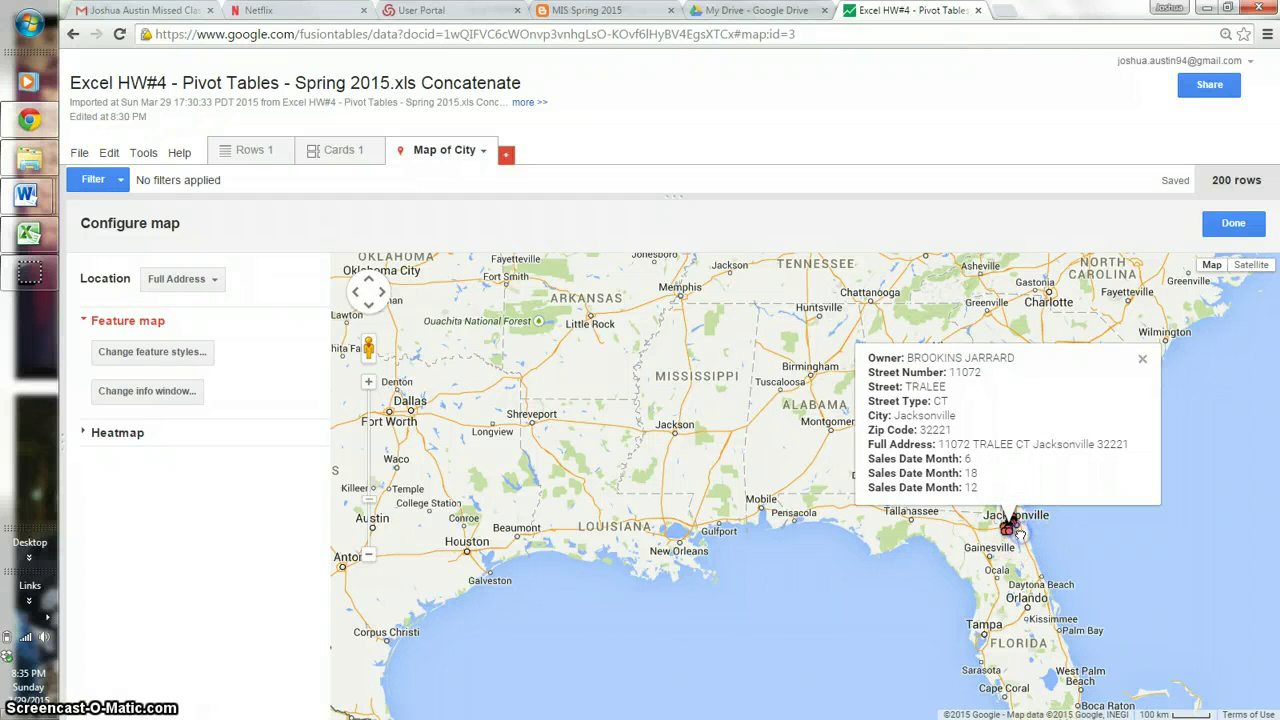
double_click(1017, 530)
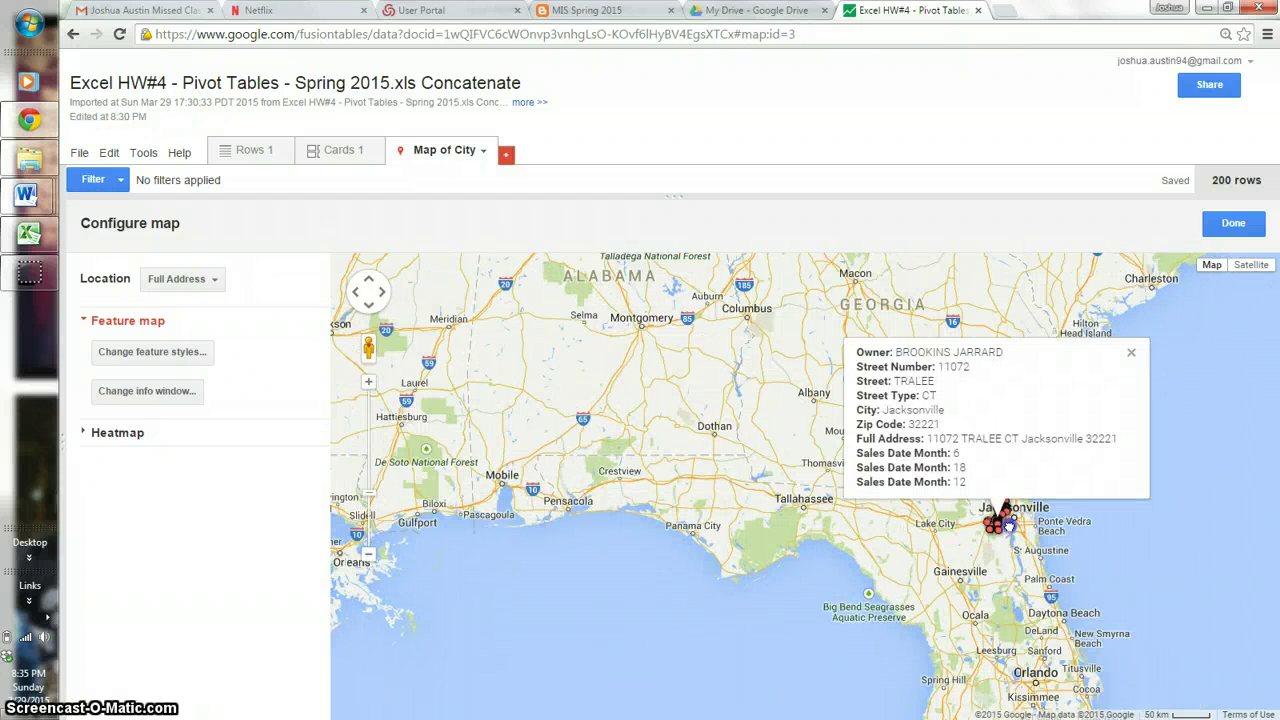
double_click(1005, 523)
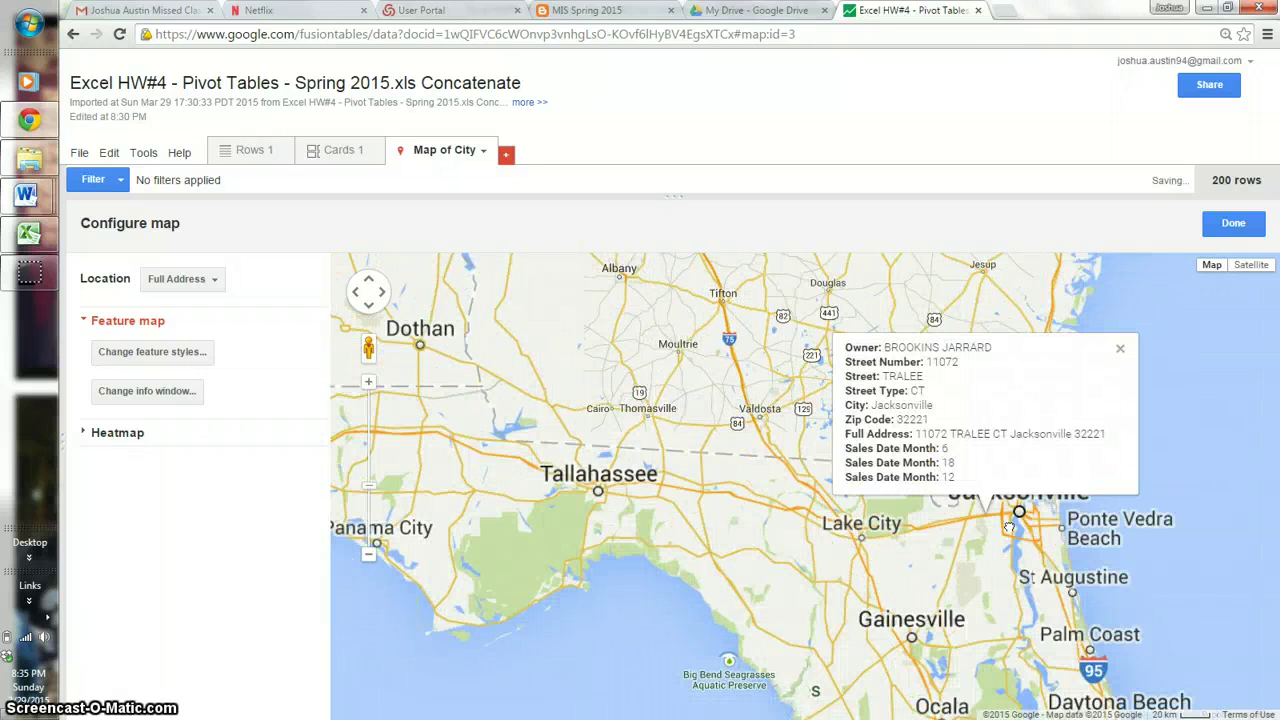
double_click(1000, 522)
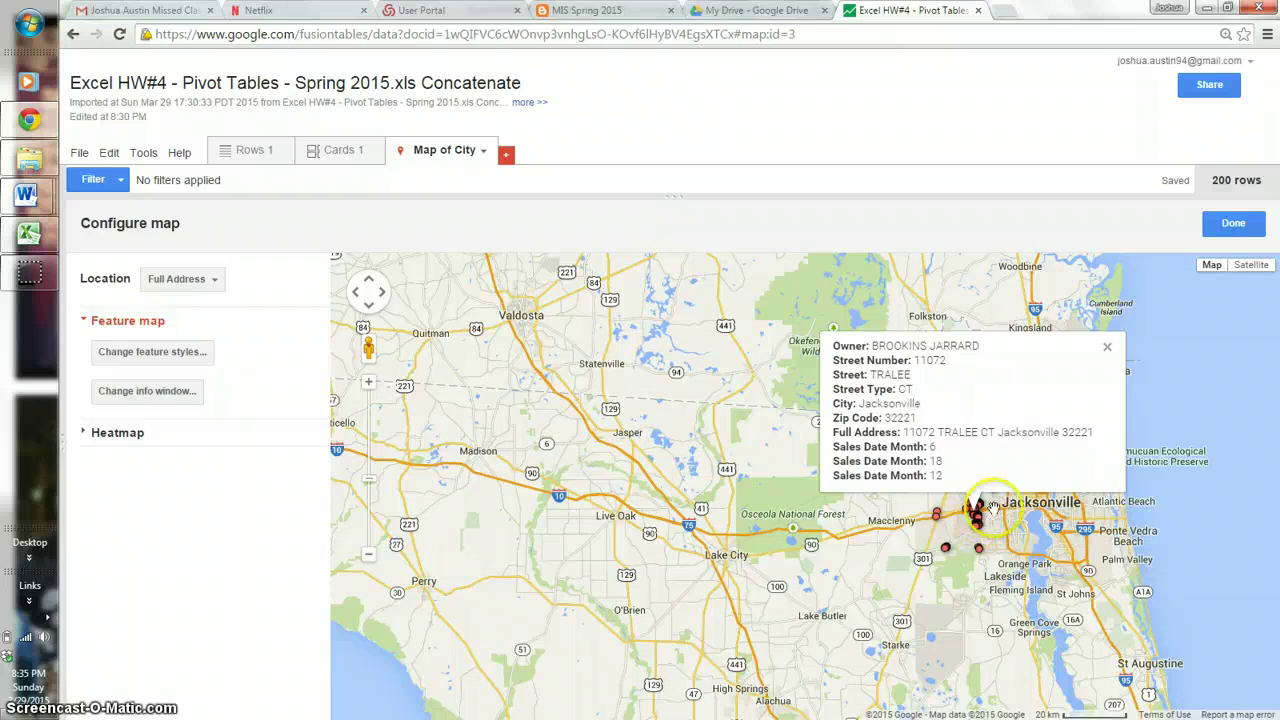
double_click(997, 502)
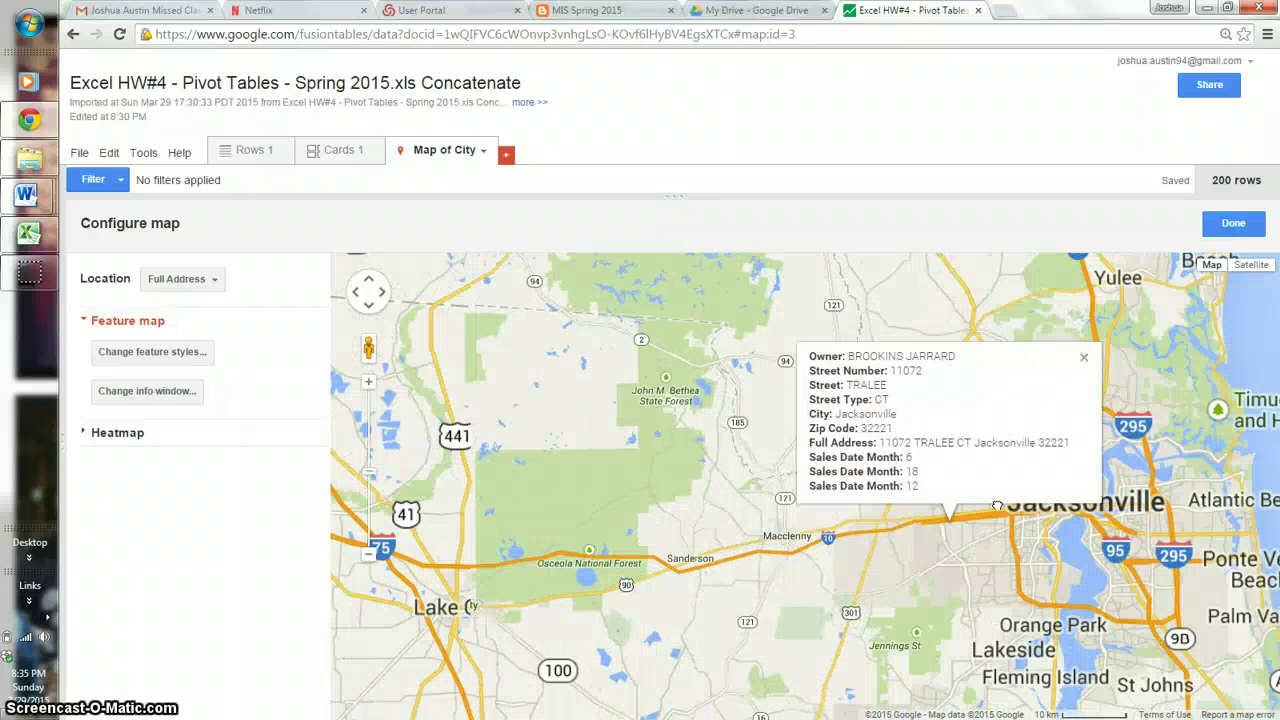
left_click(1092, 356)
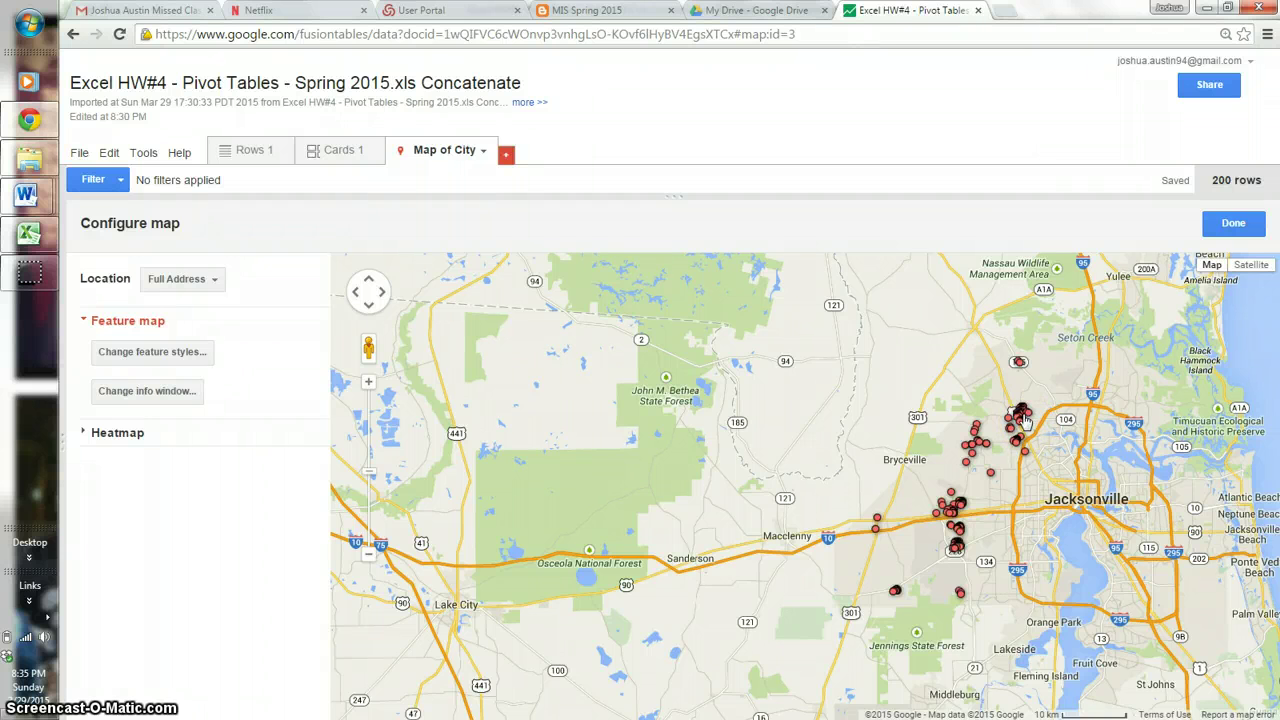
Step: Check the property details of several markers northwest and southwest of Jacksonville and close the last info window
left_click(1021, 414)
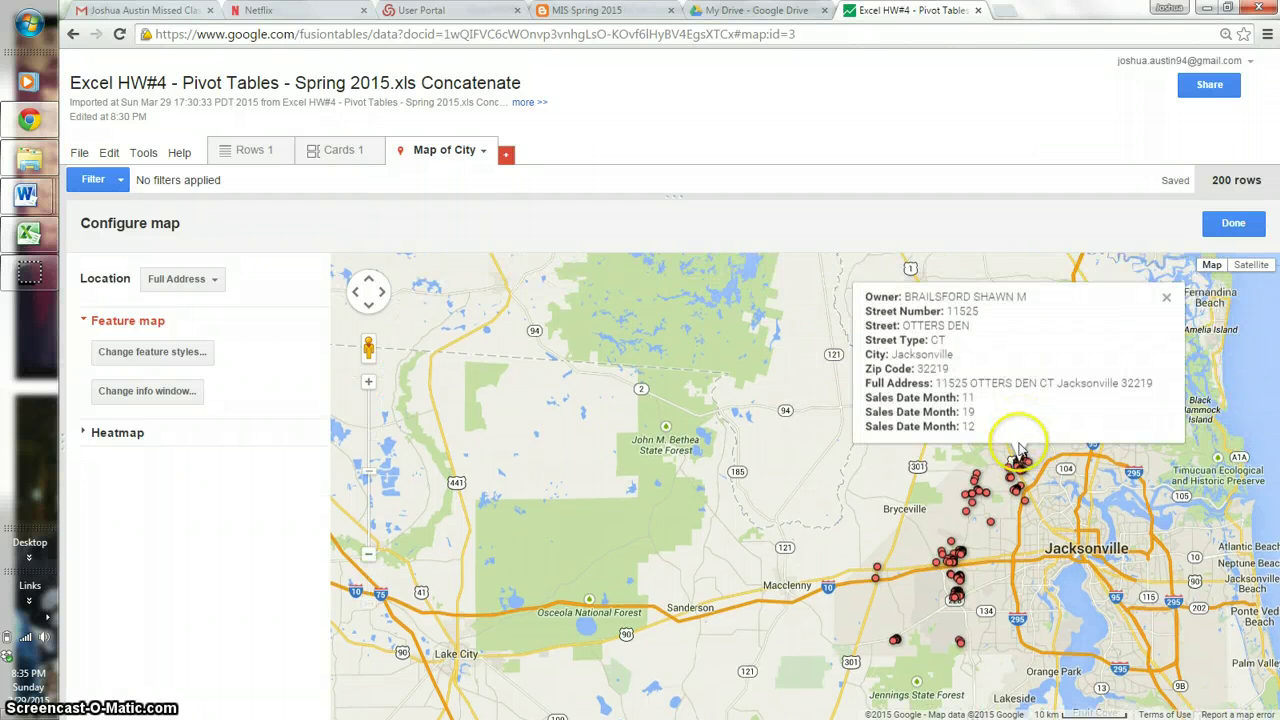
left_click(1011, 474)
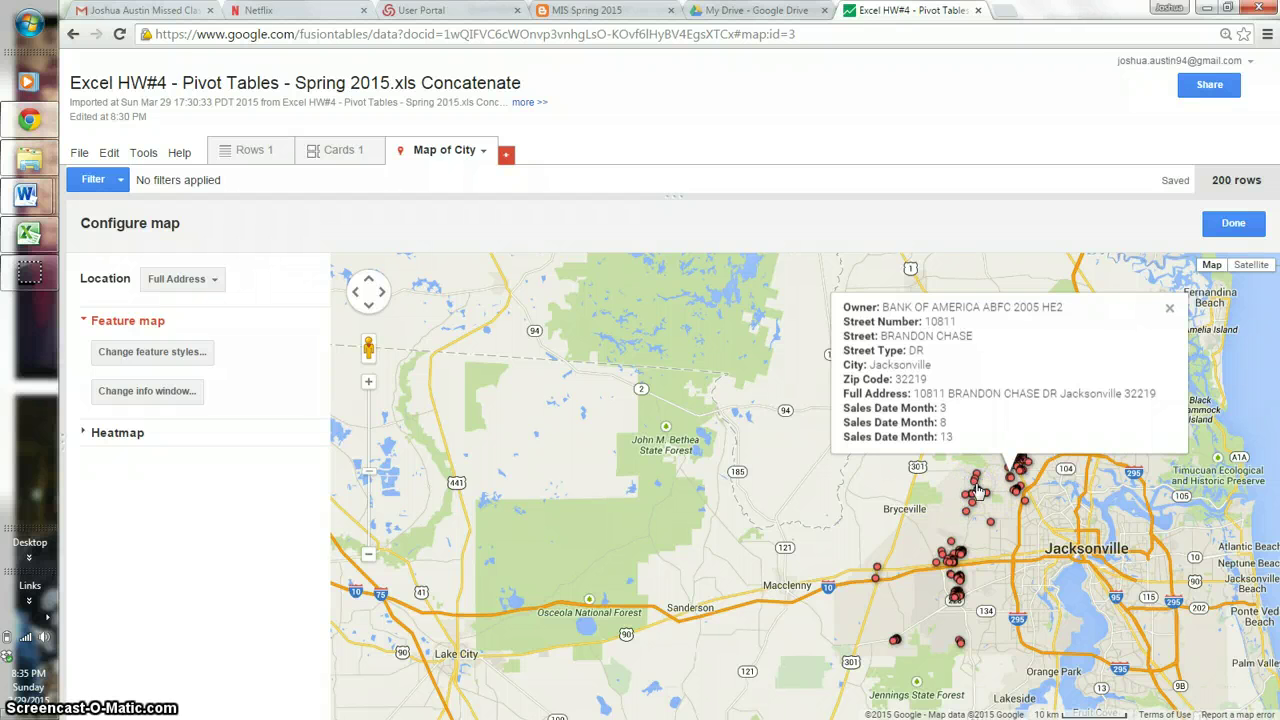
left_click(975, 484)
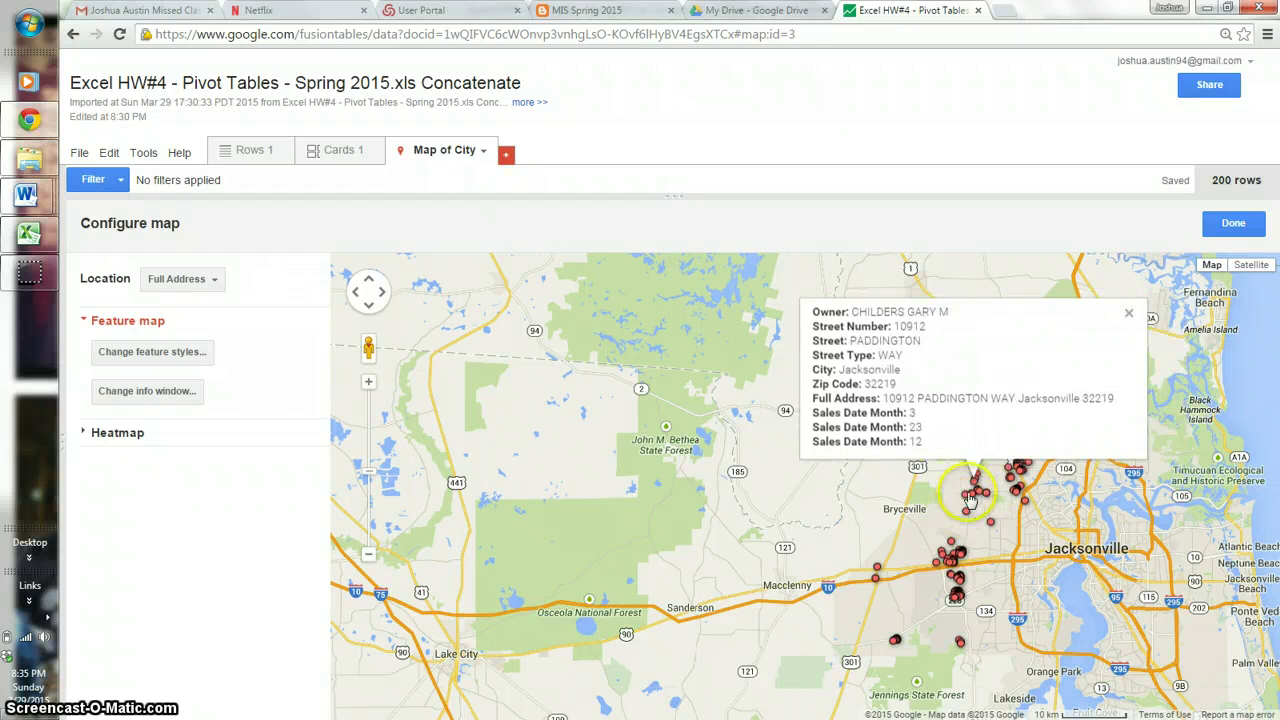
left_click(887, 652)
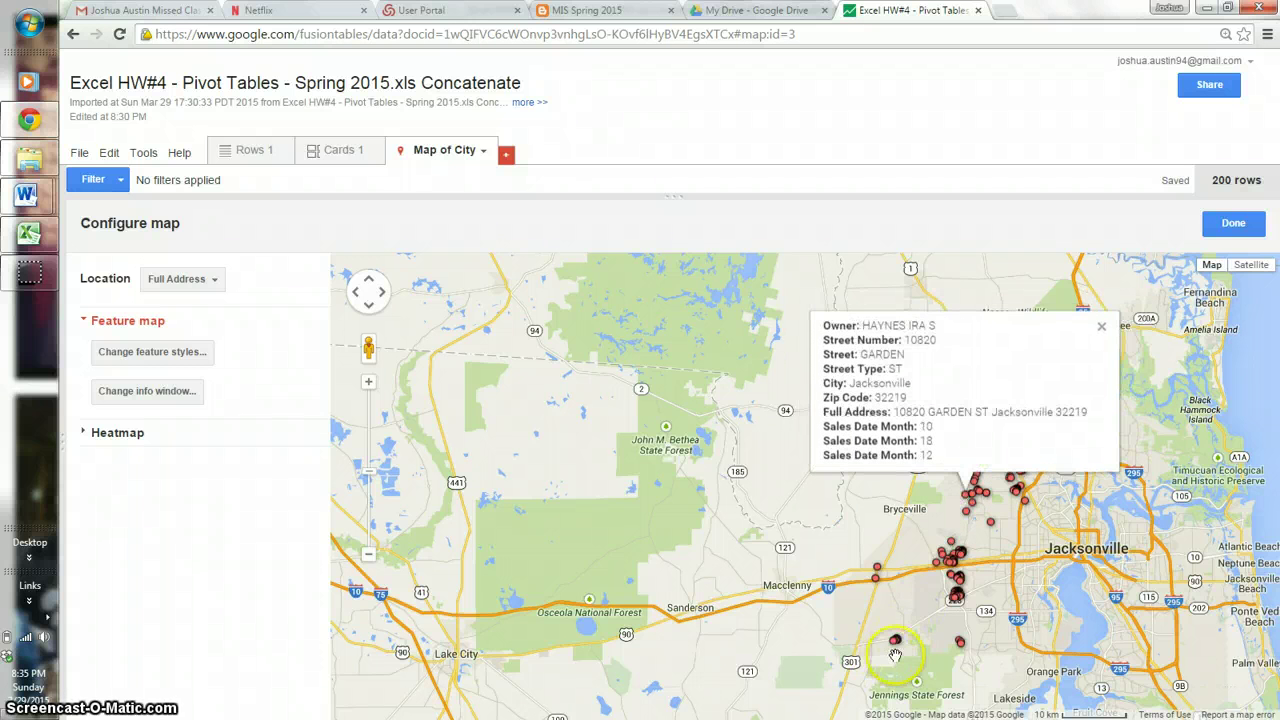
left_click(895, 641)
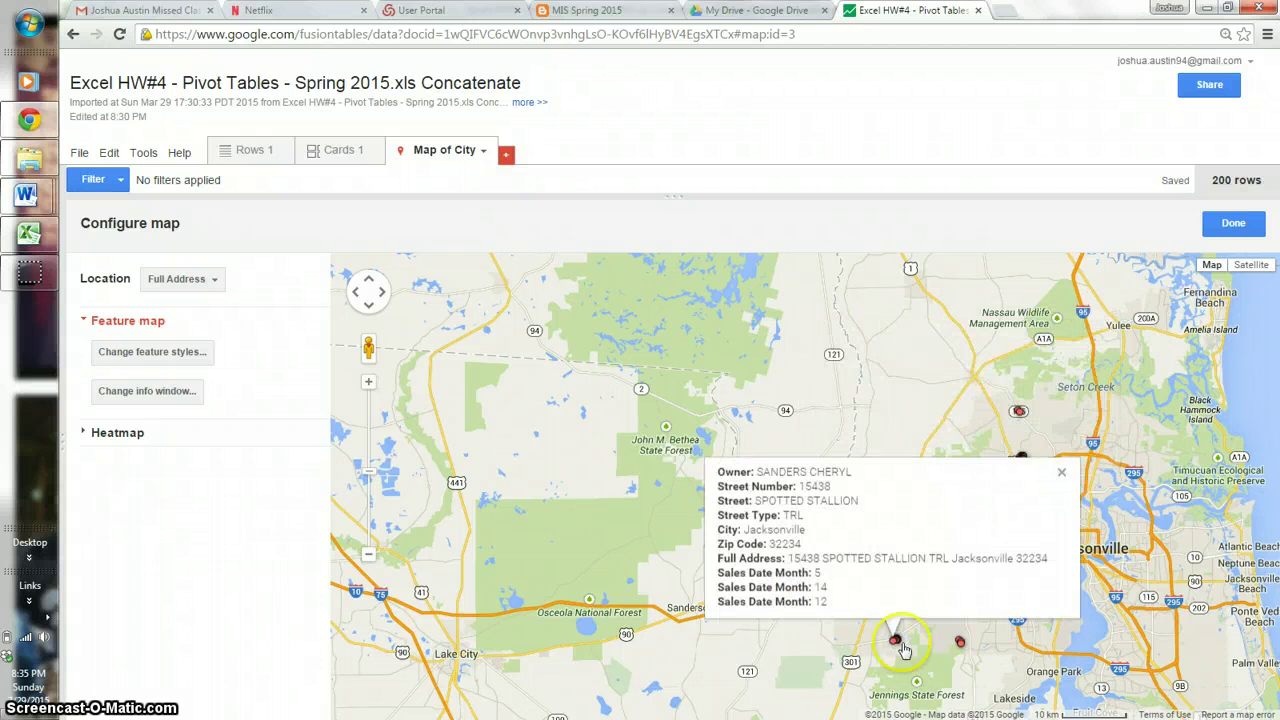
left_click(960, 643)
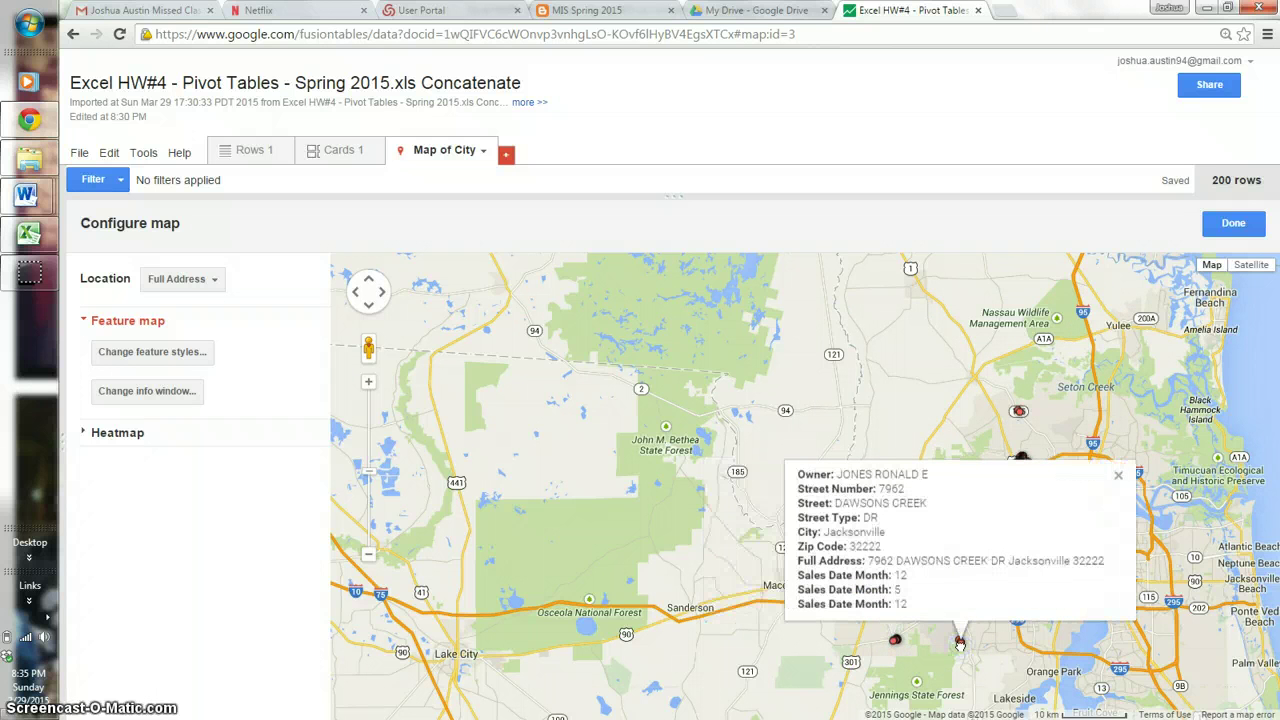
left_click(1157, 470)
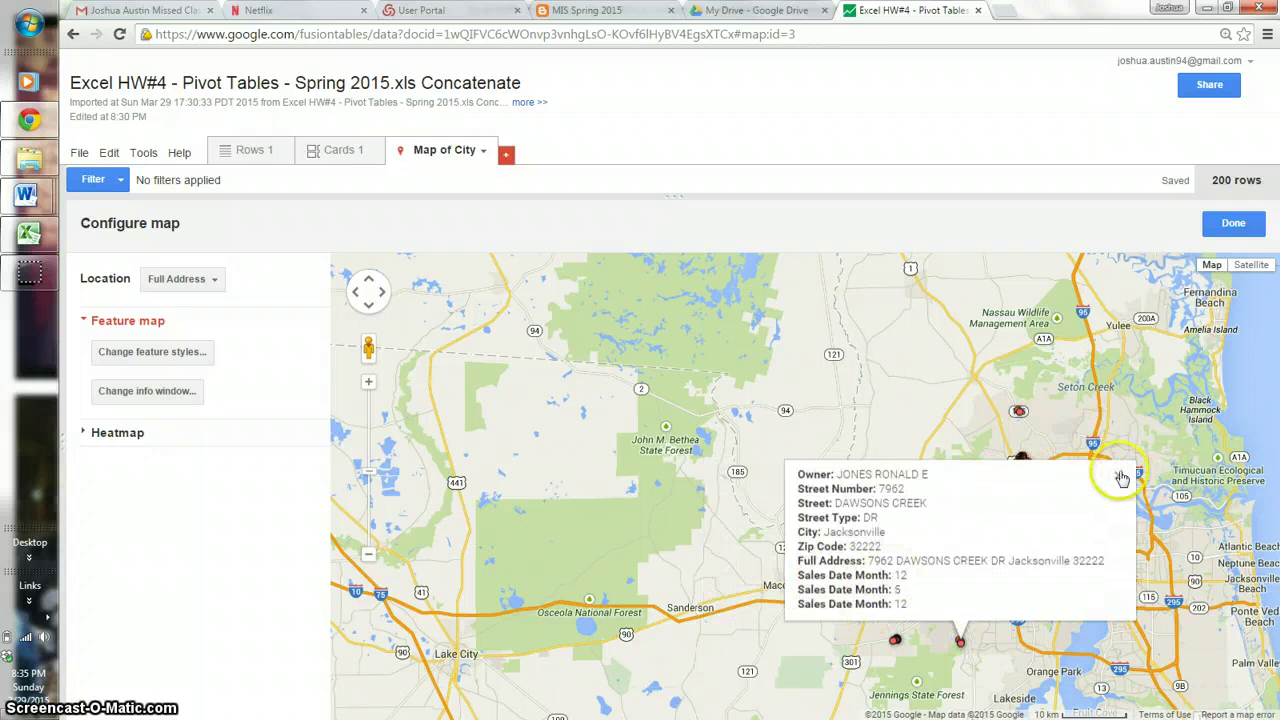
left_click(1118, 474)
Step: Examine the northernmost marker and a Baldwin marker on the map, and close the info window for a closer view of the clusters
left_click(1019, 411)
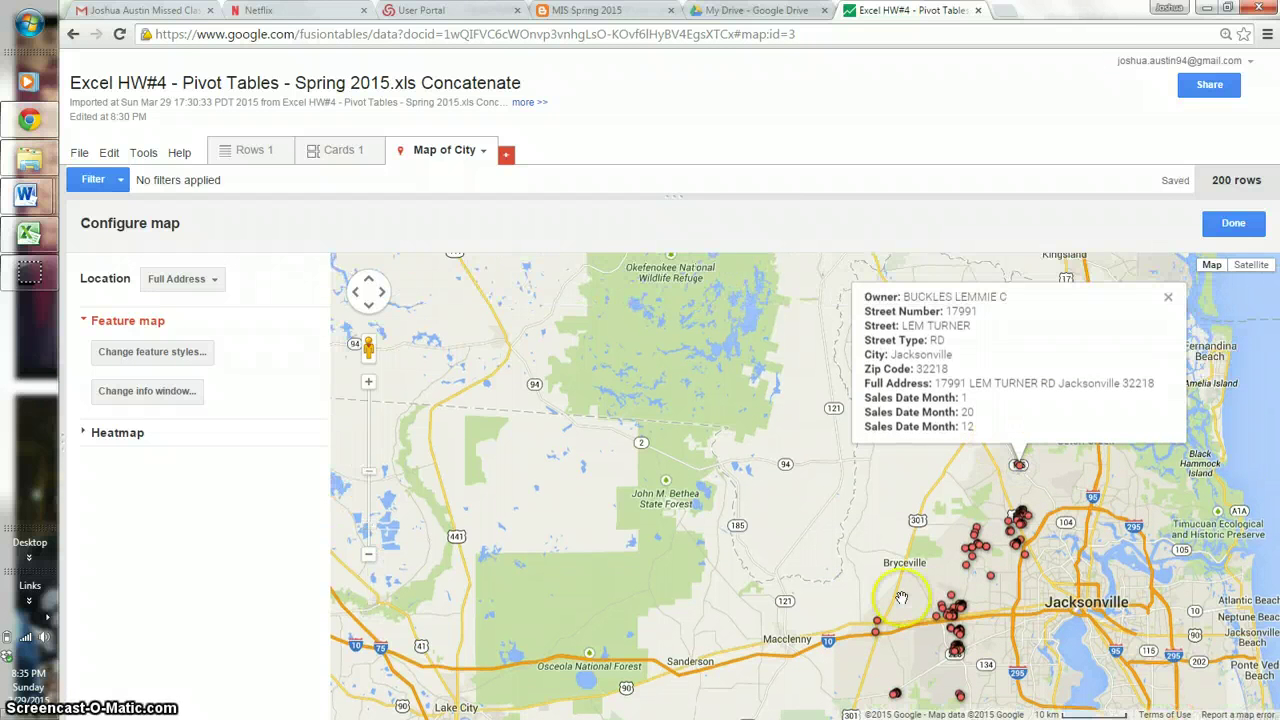
left_click(877, 624)
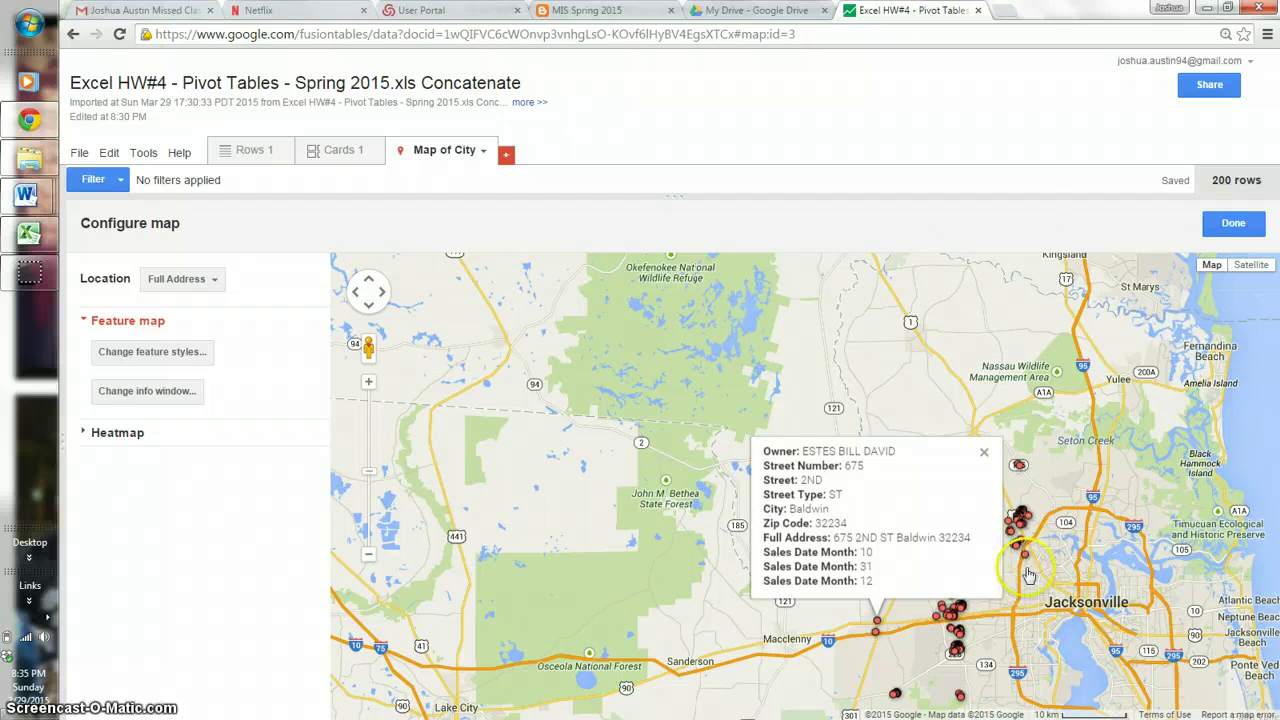
scroll(1020, 578, "up", 1)
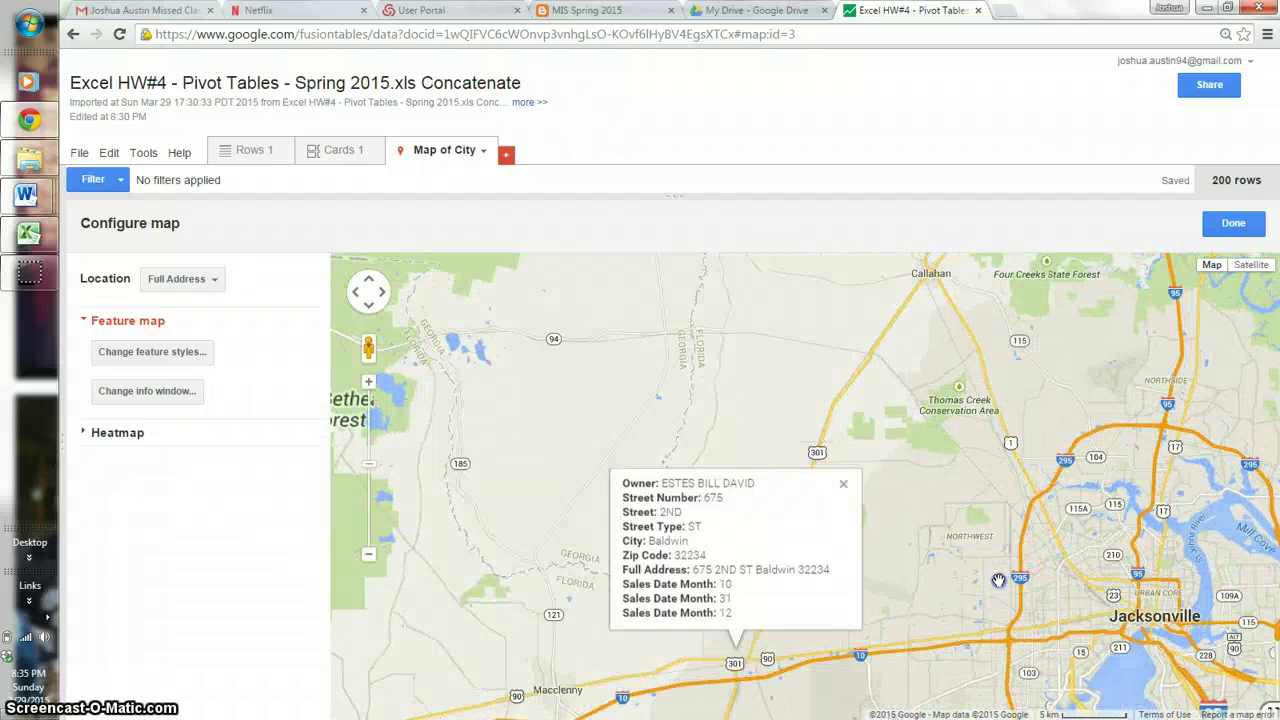
left_click_drag(995, 593, 929, 460)
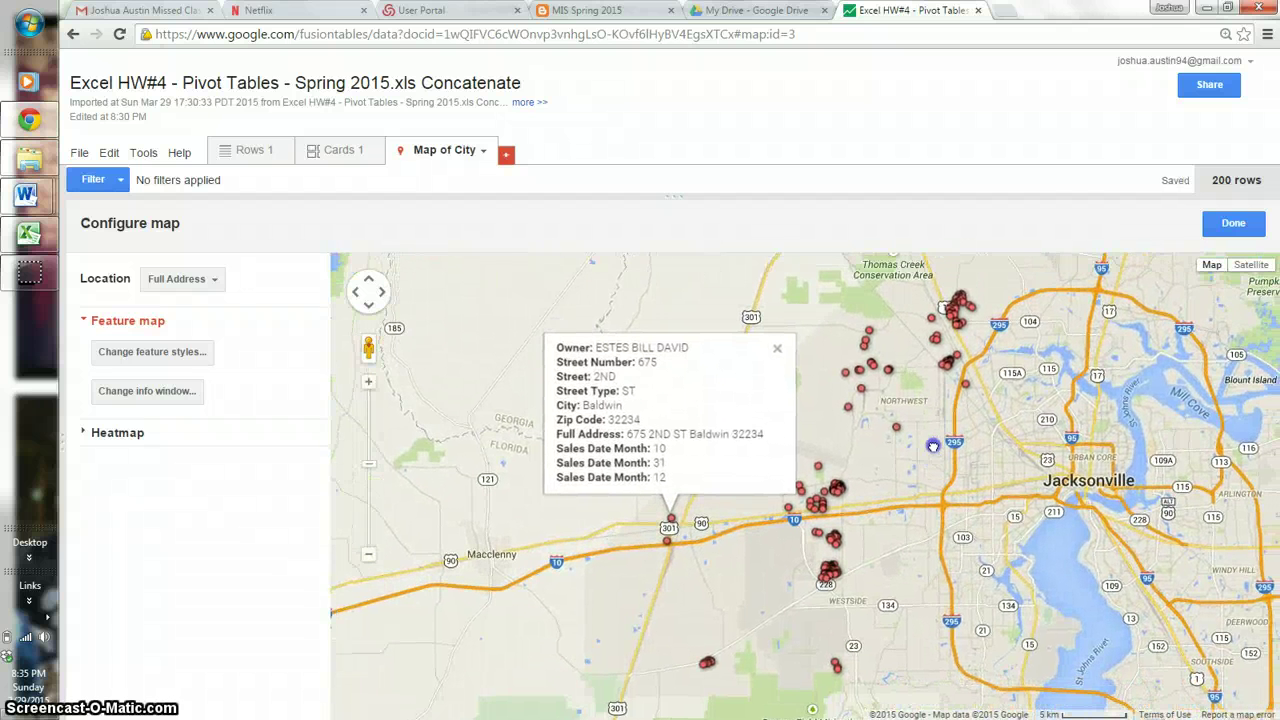
left_click(777, 349)
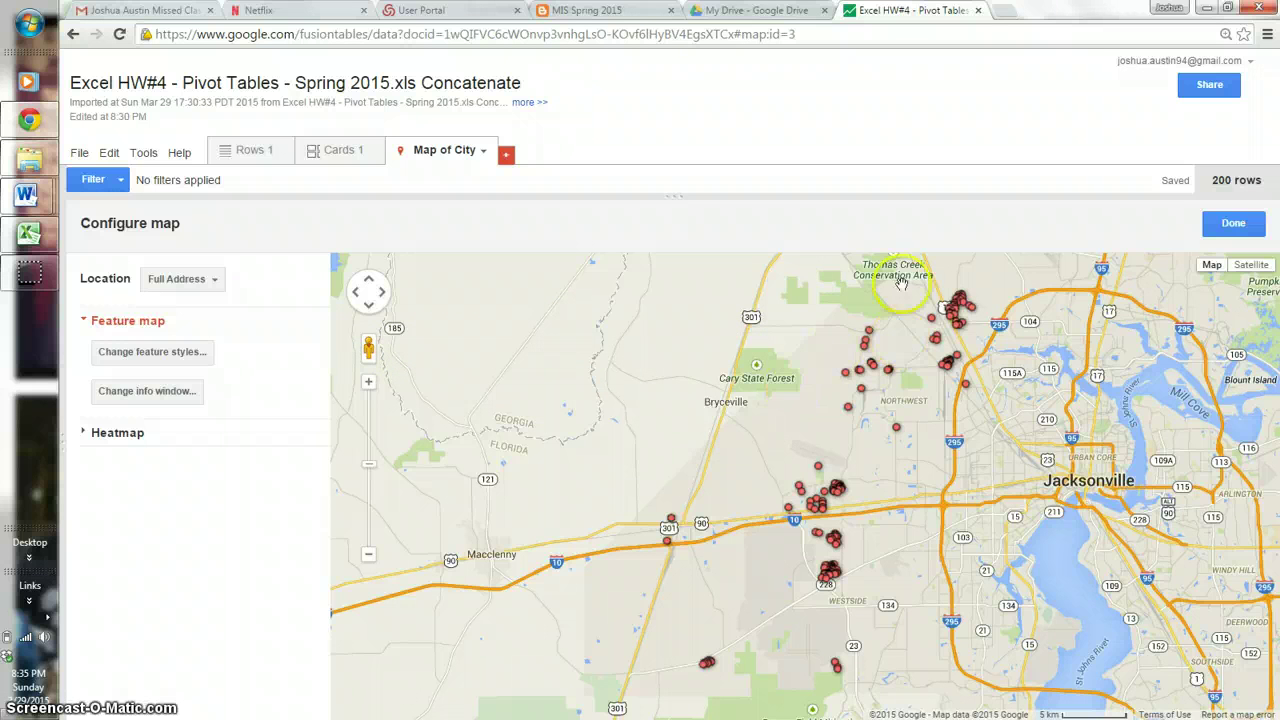
left_click(812, 449)
left_click(835, 597)
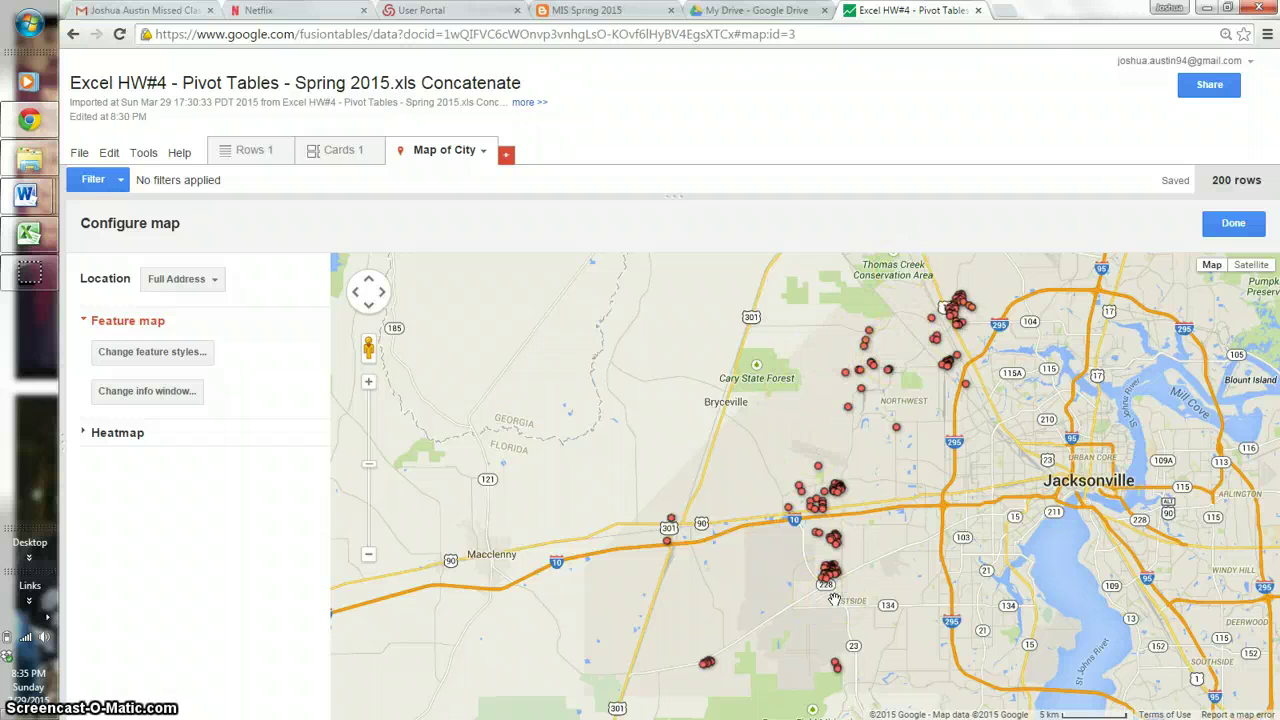
left_click(891, 466)
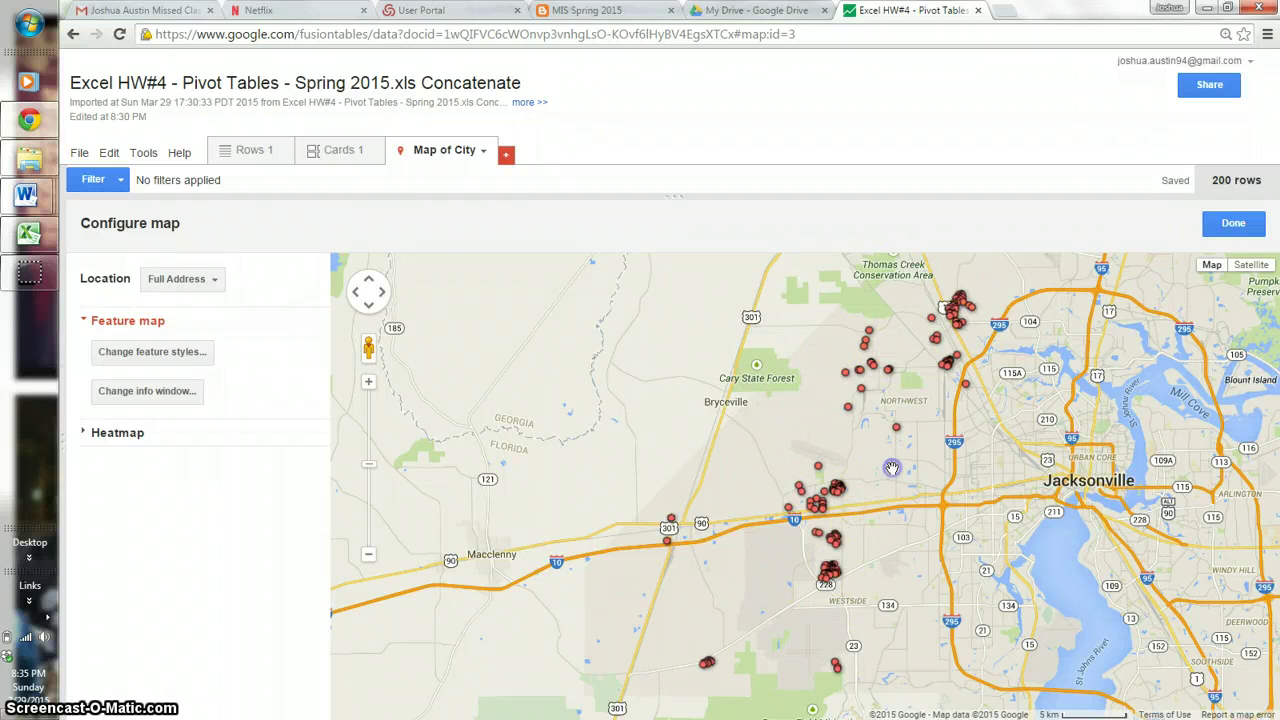
scroll(892, 468, "up", 1)
scroll(891, 468, "up", 2)
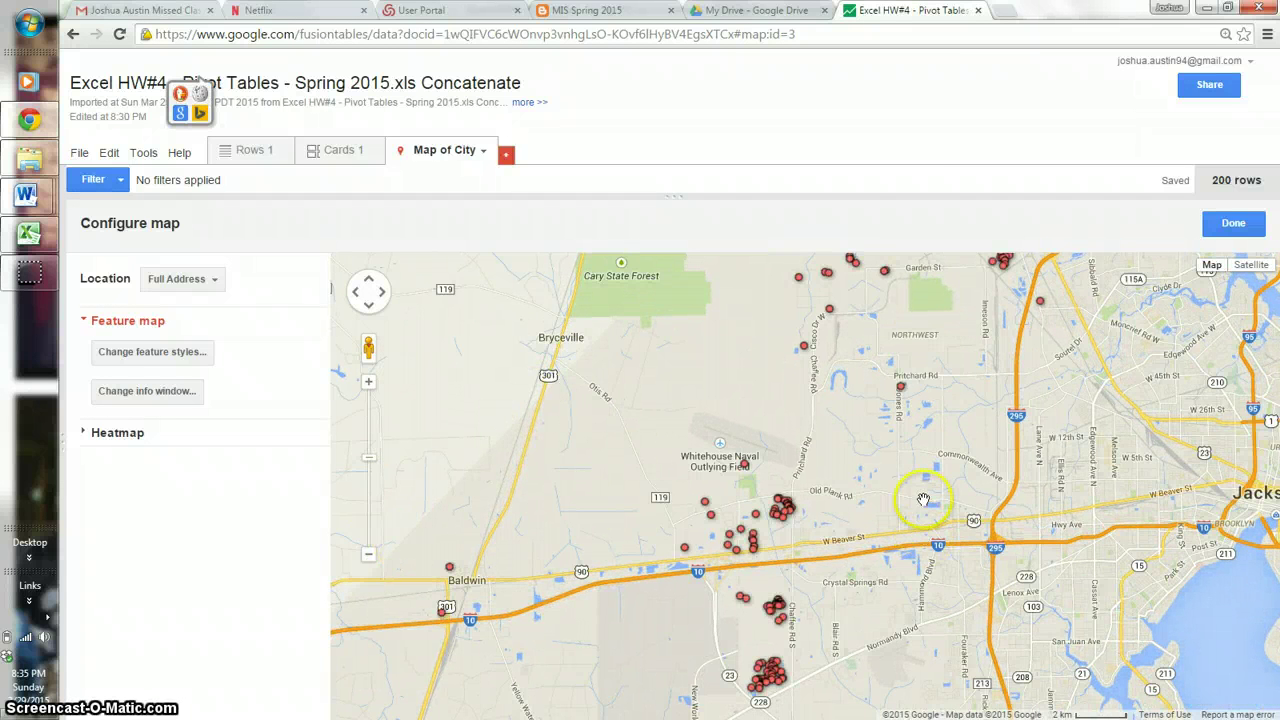
Step: Open the map's feature styles and divide the marker icons into 3 buckets
left_click(197, 355)
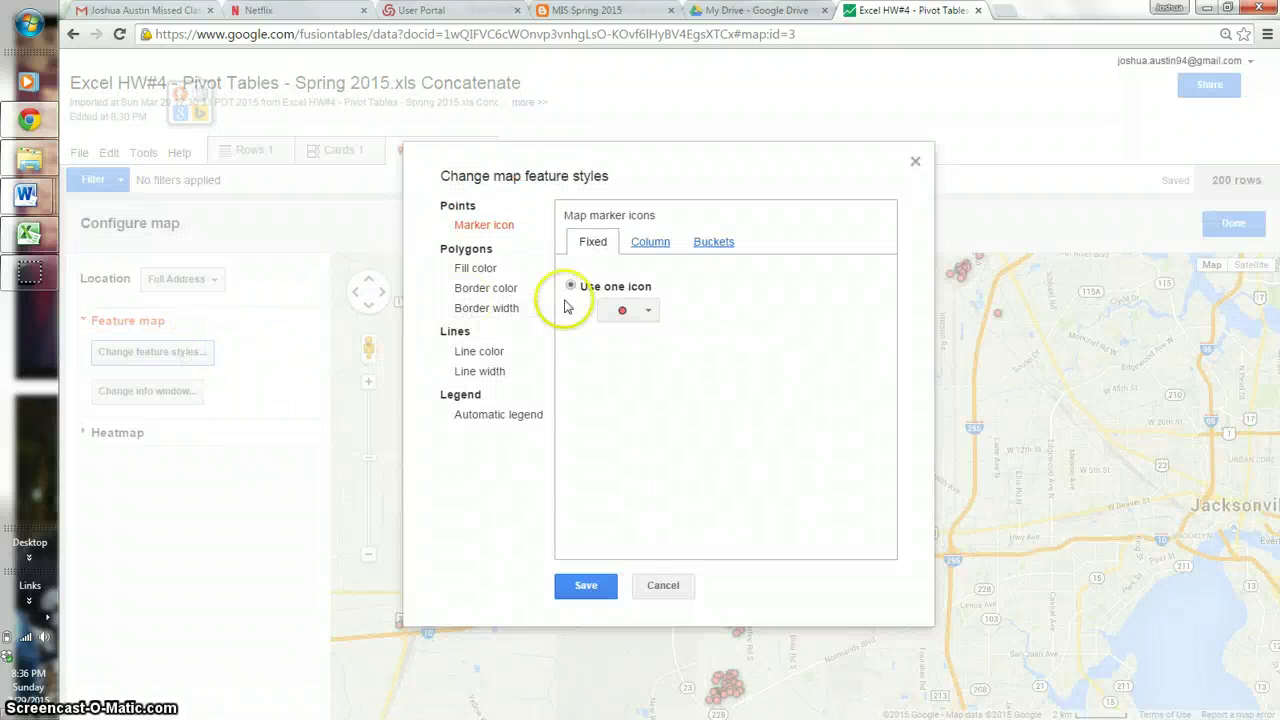
left_click(712, 243)
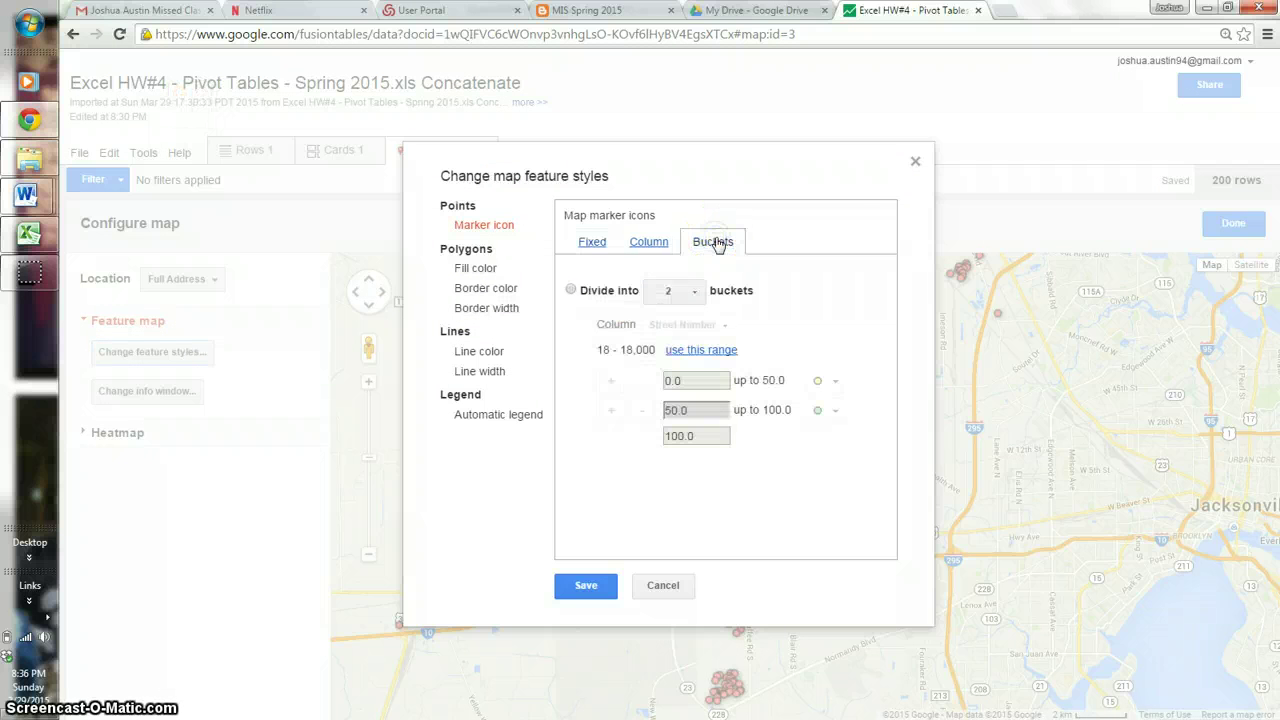
left_click(571, 289)
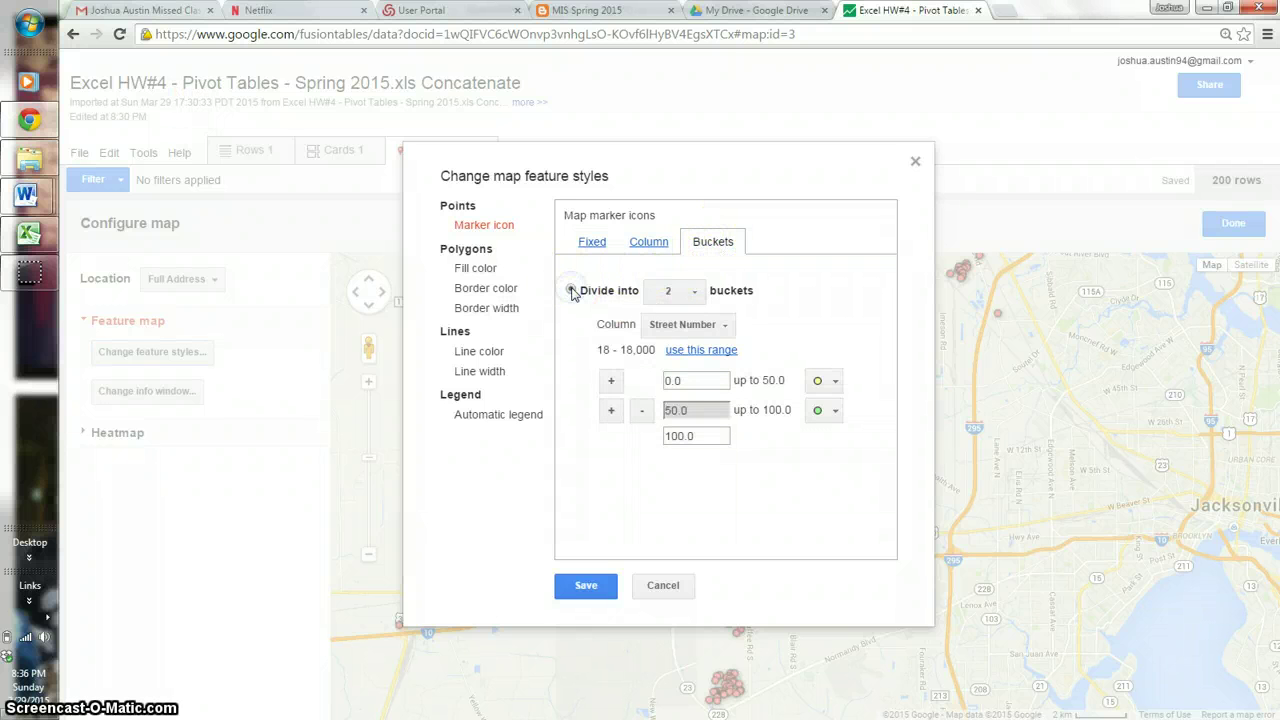
left_click(690, 292)
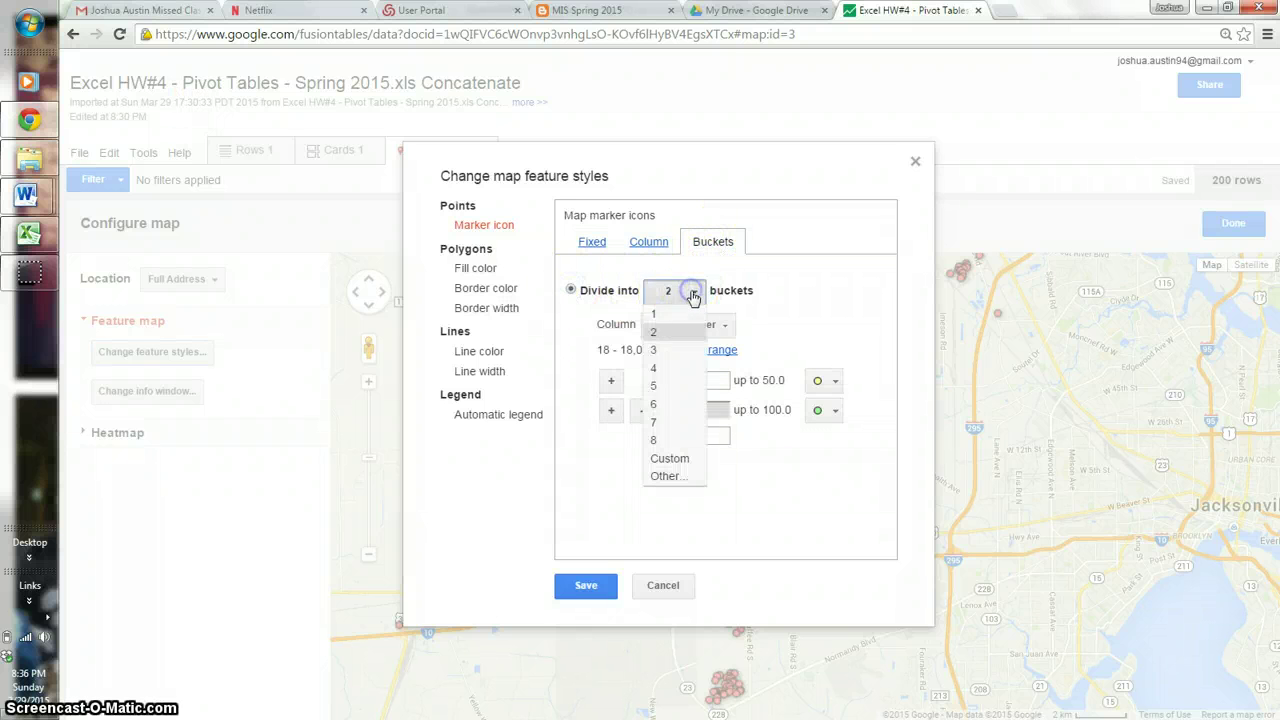
left_click(674, 351)
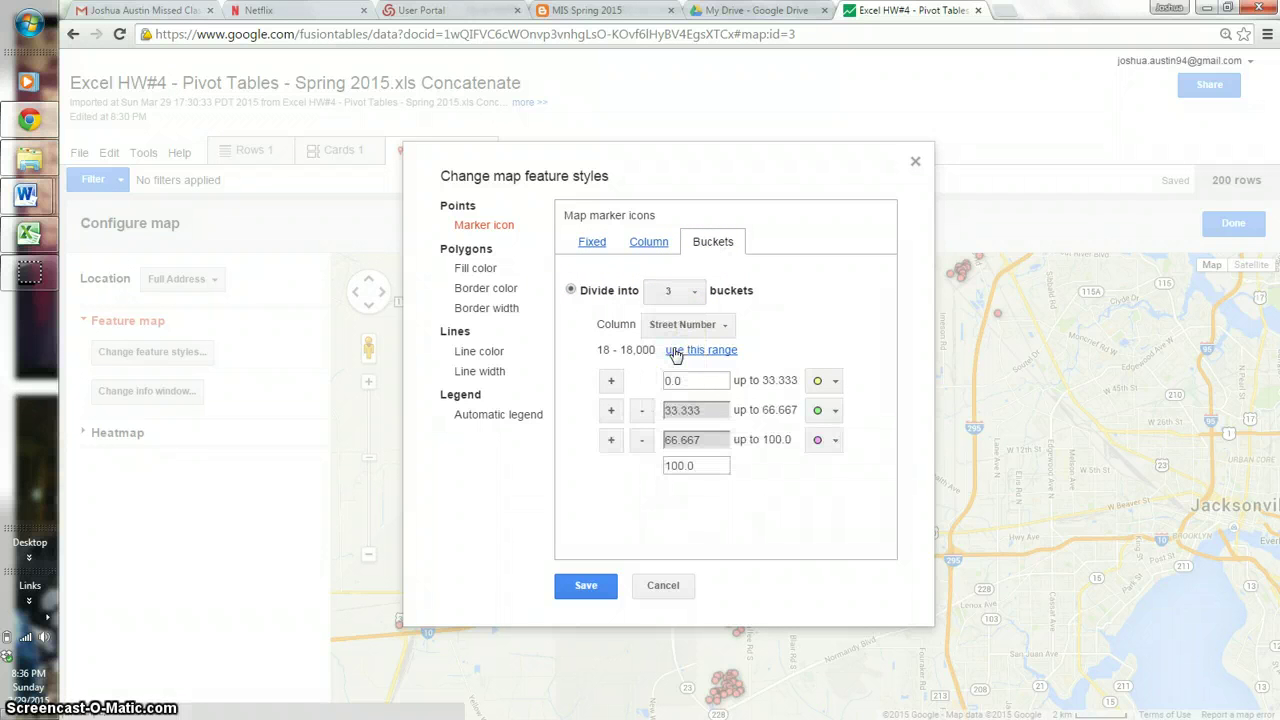
left_click(754, 354)
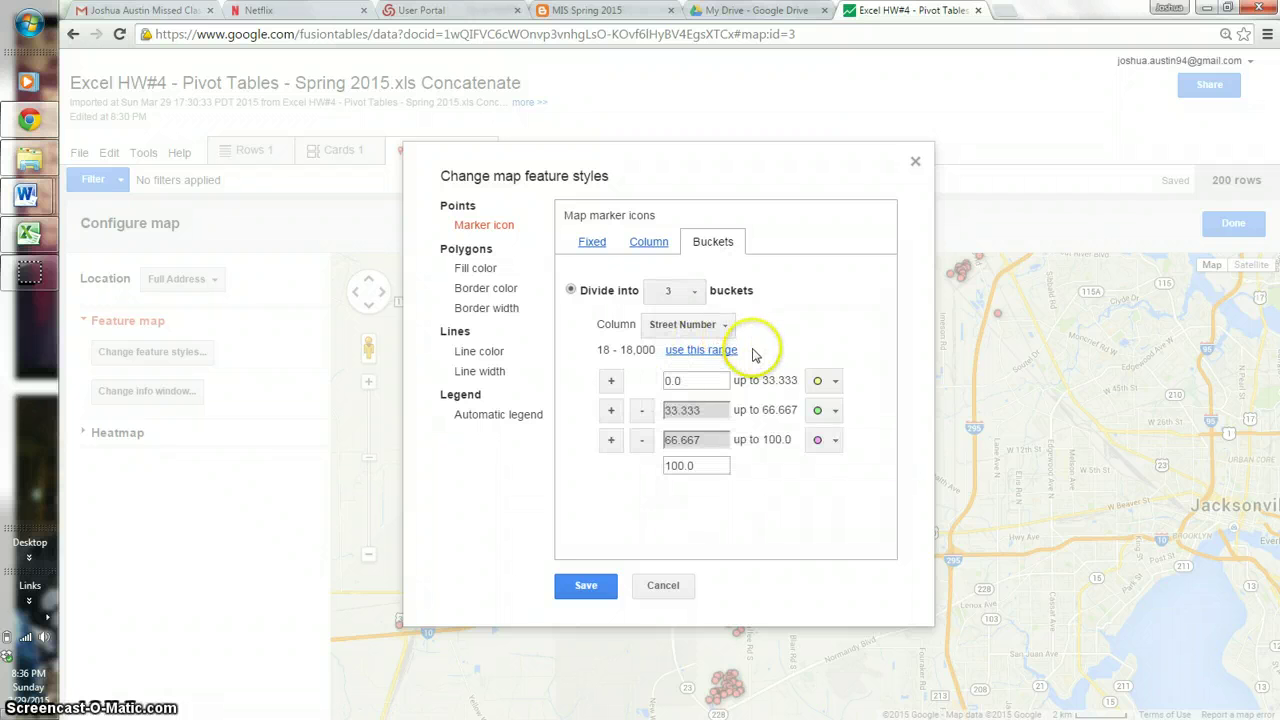
Step: Base the marker icon buckets on the Sale Price column
left_click(684, 378)
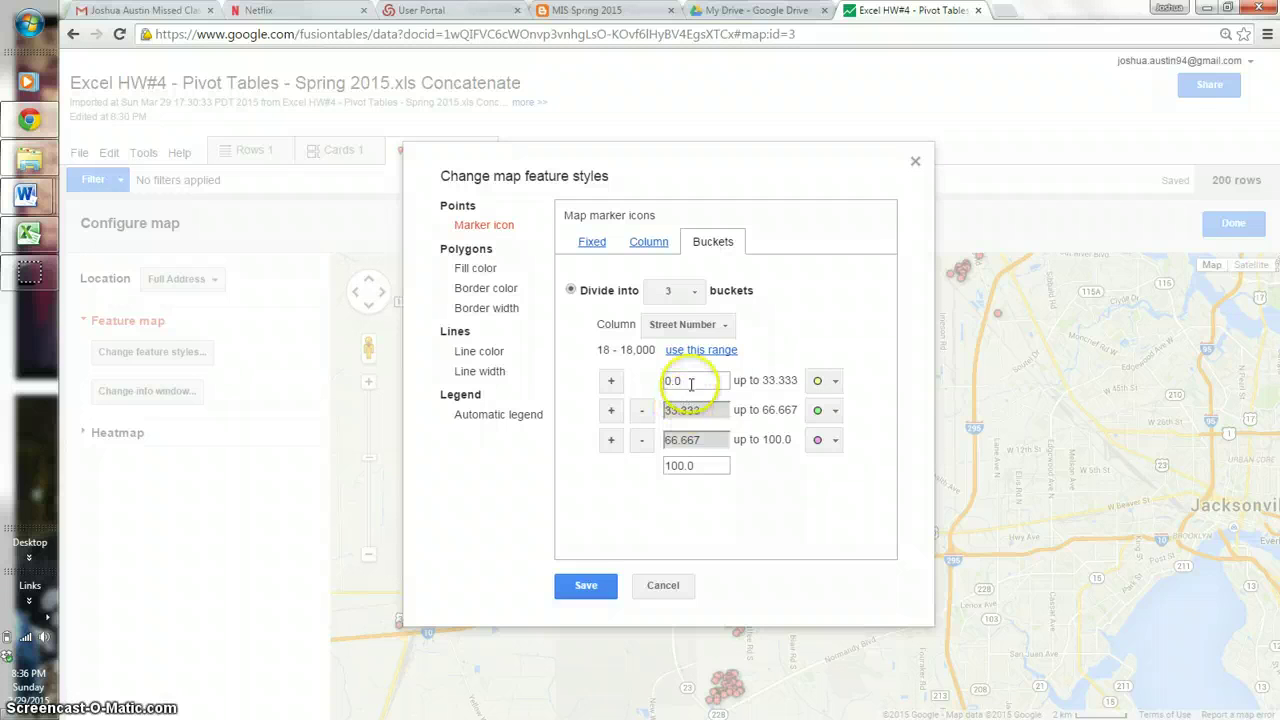
left_click(719, 327)
left_click_drag(718, 385, 695, 447)
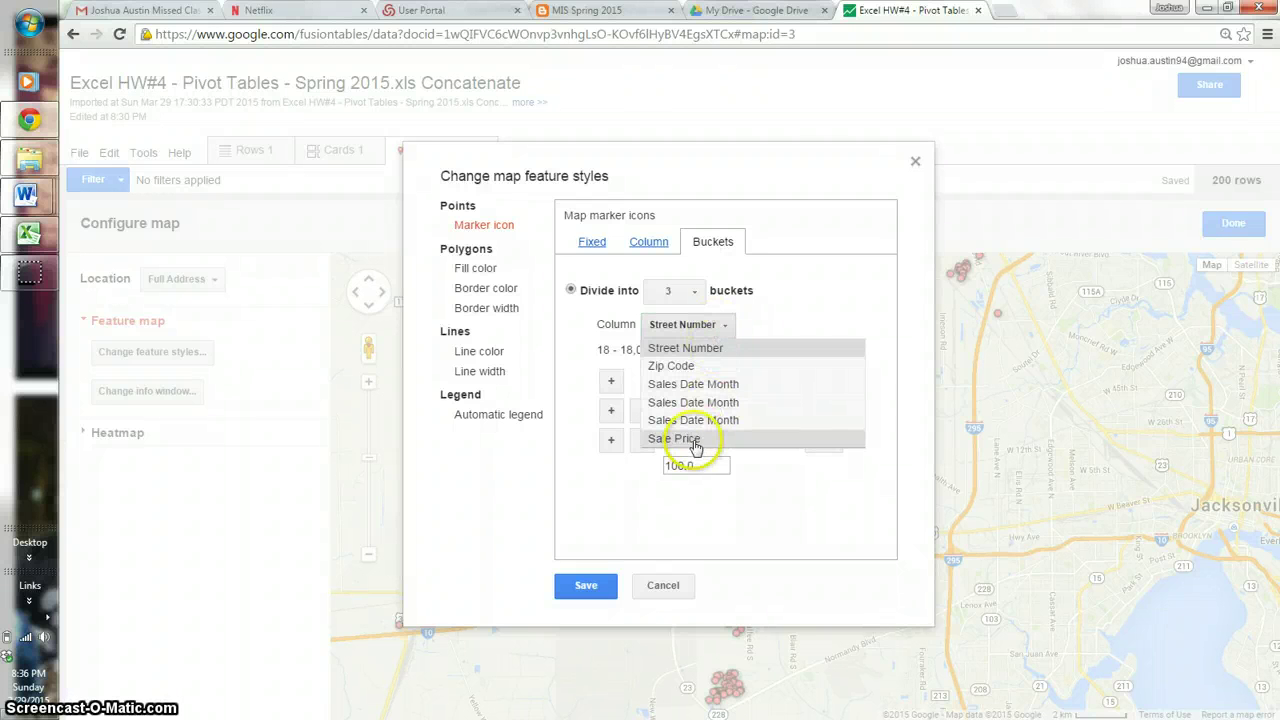
left_click(695, 441)
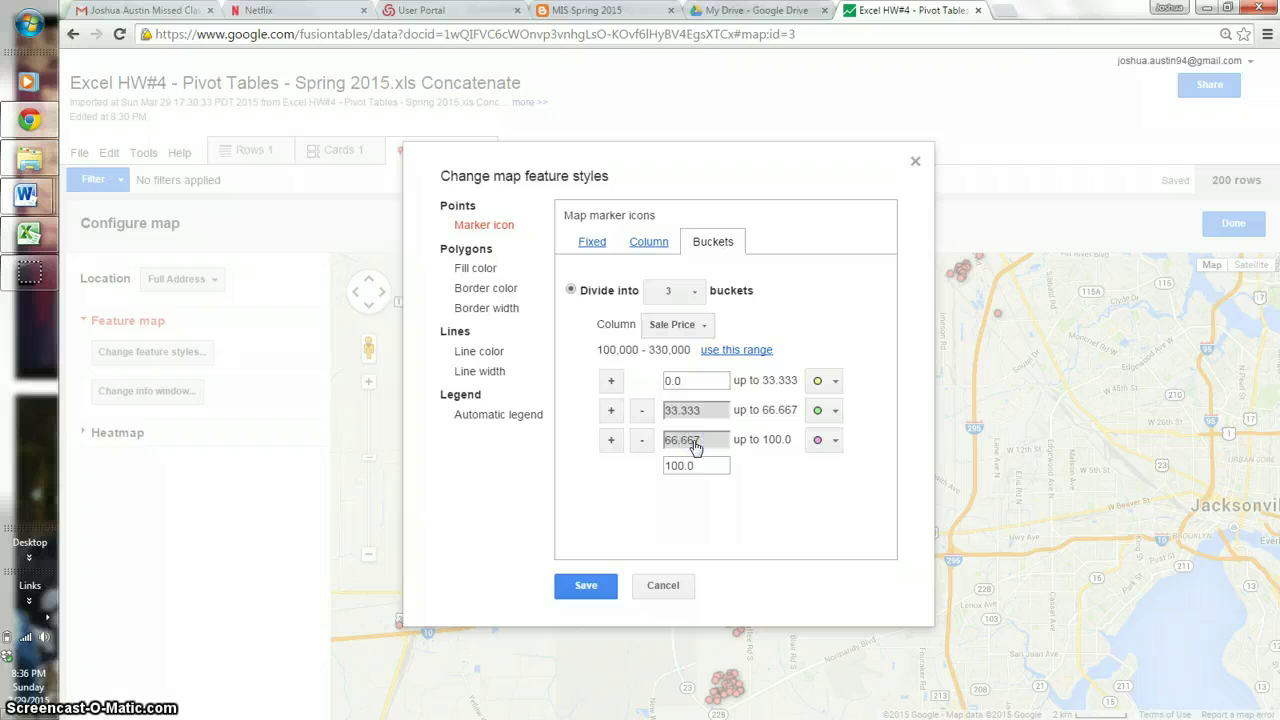
Step: Set the second bucket to start at 150,000, the third at 250,000, and the final upper limit to 3,000,000
left_click(691, 381)
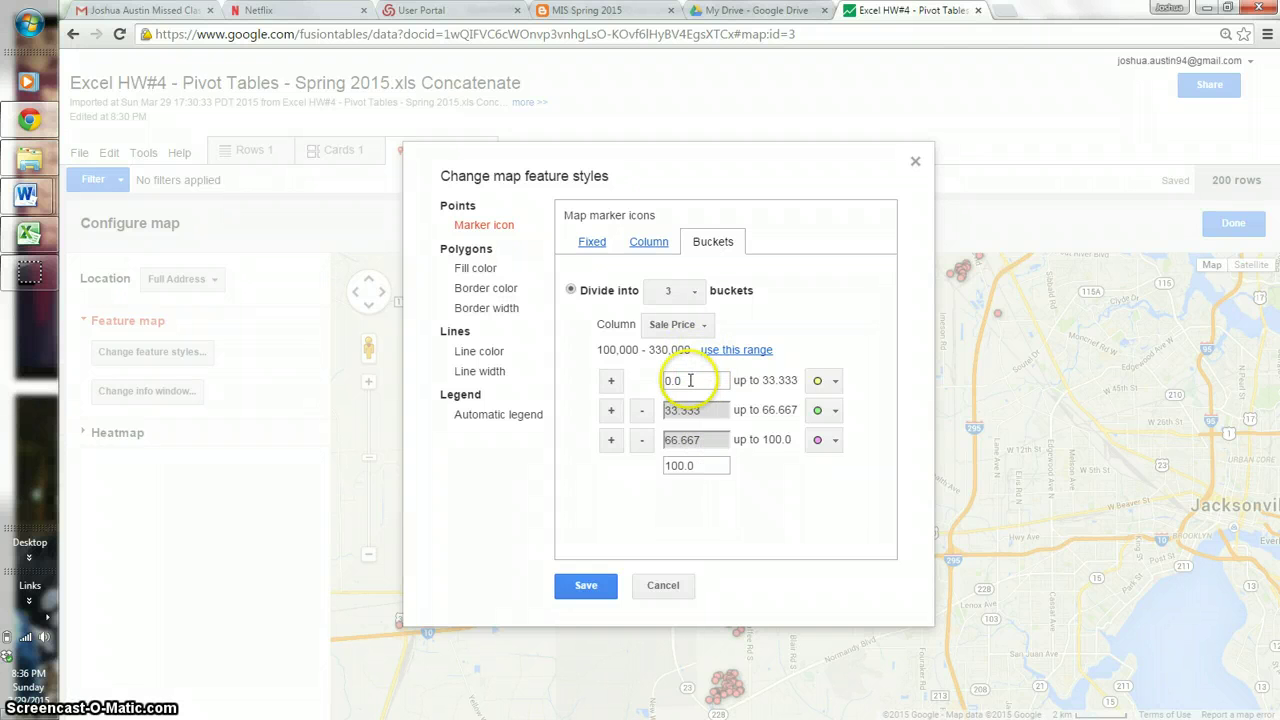
left_click(690, 380)
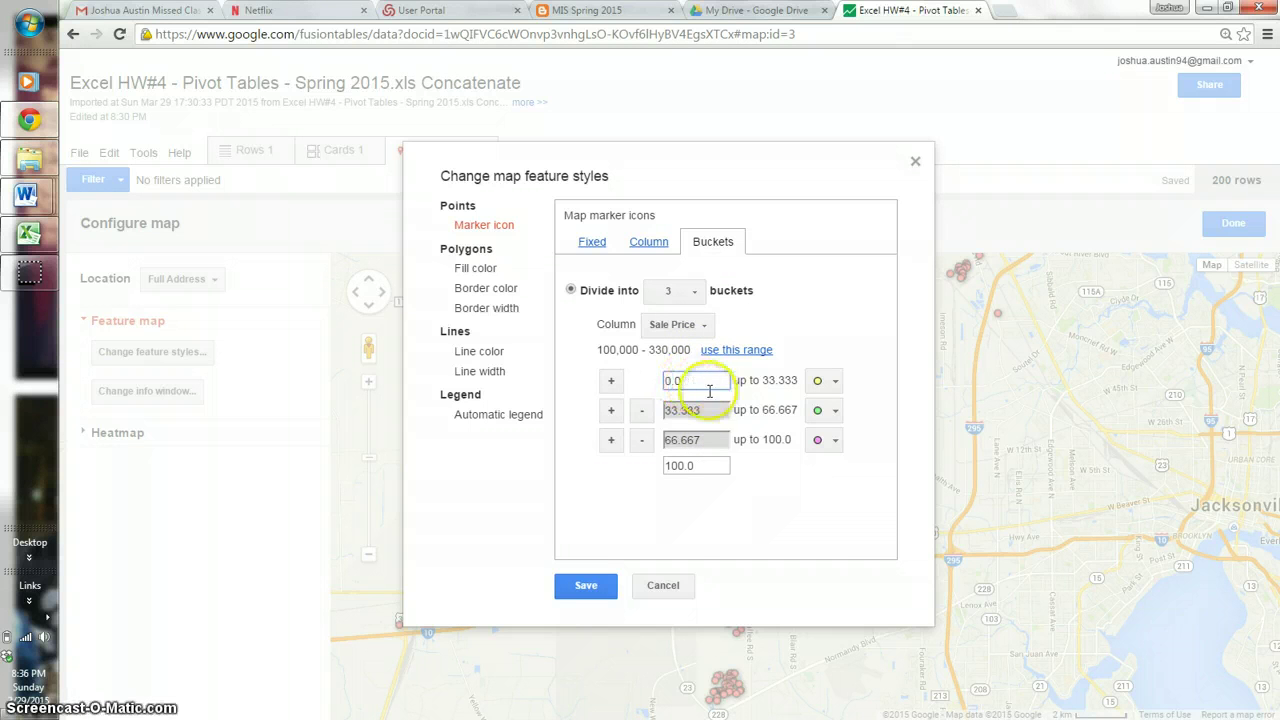
double_click(678, 380)
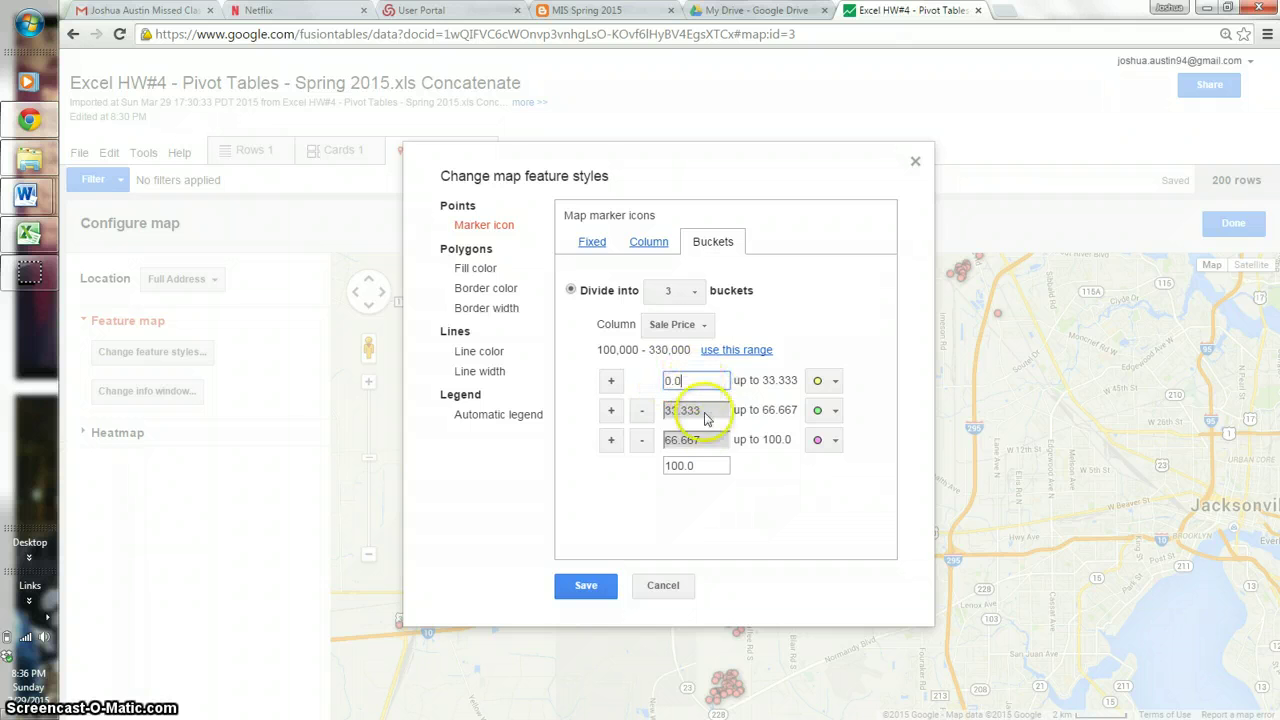
left_click(704, 410)
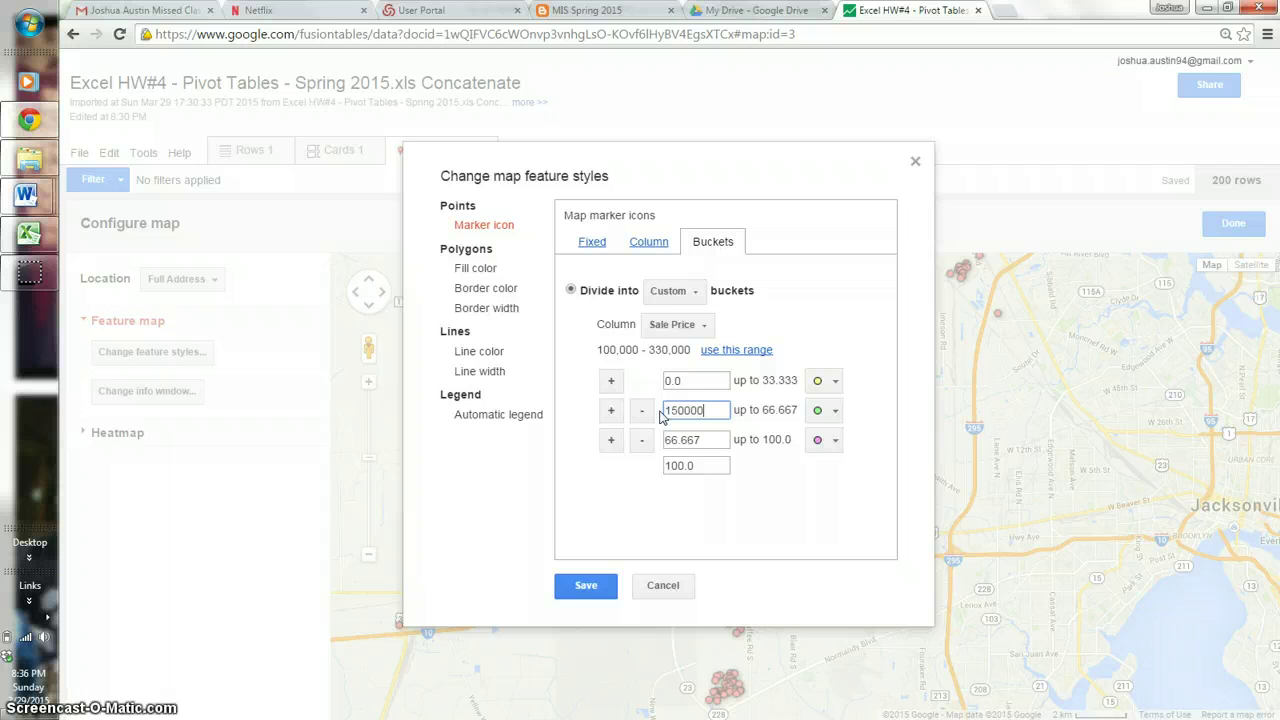
left_click(690, 440)
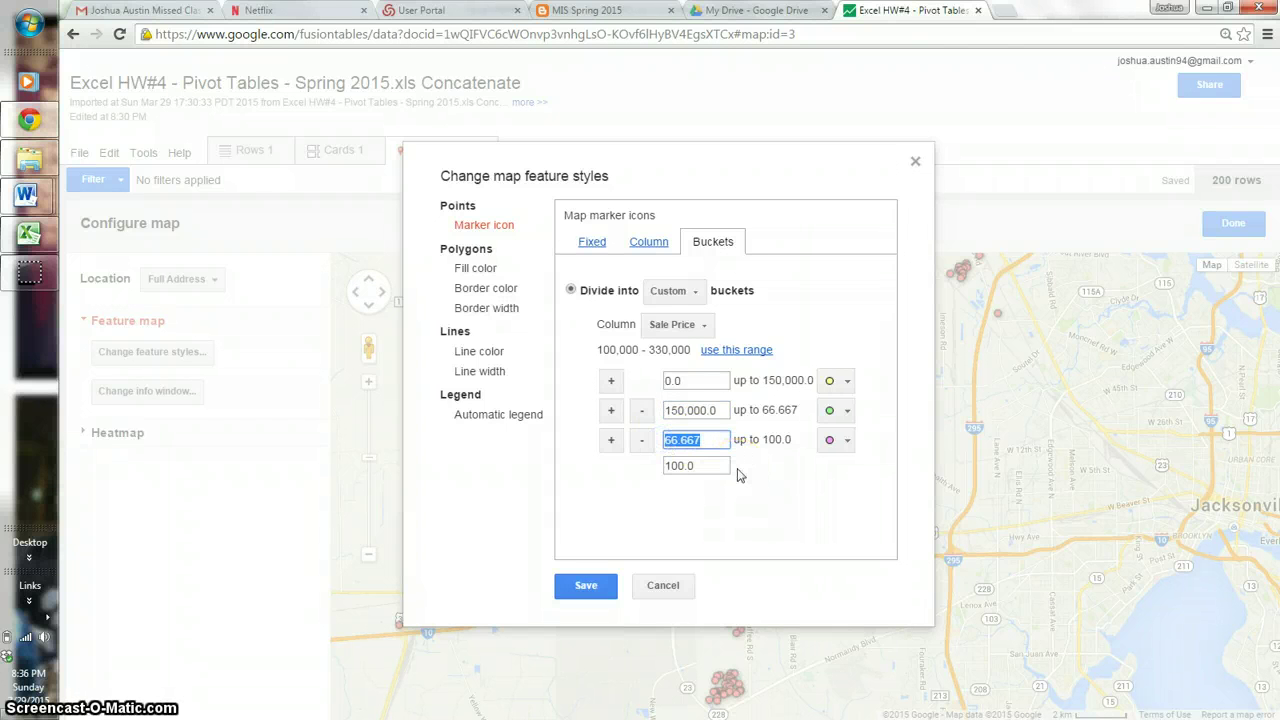
type("250000")
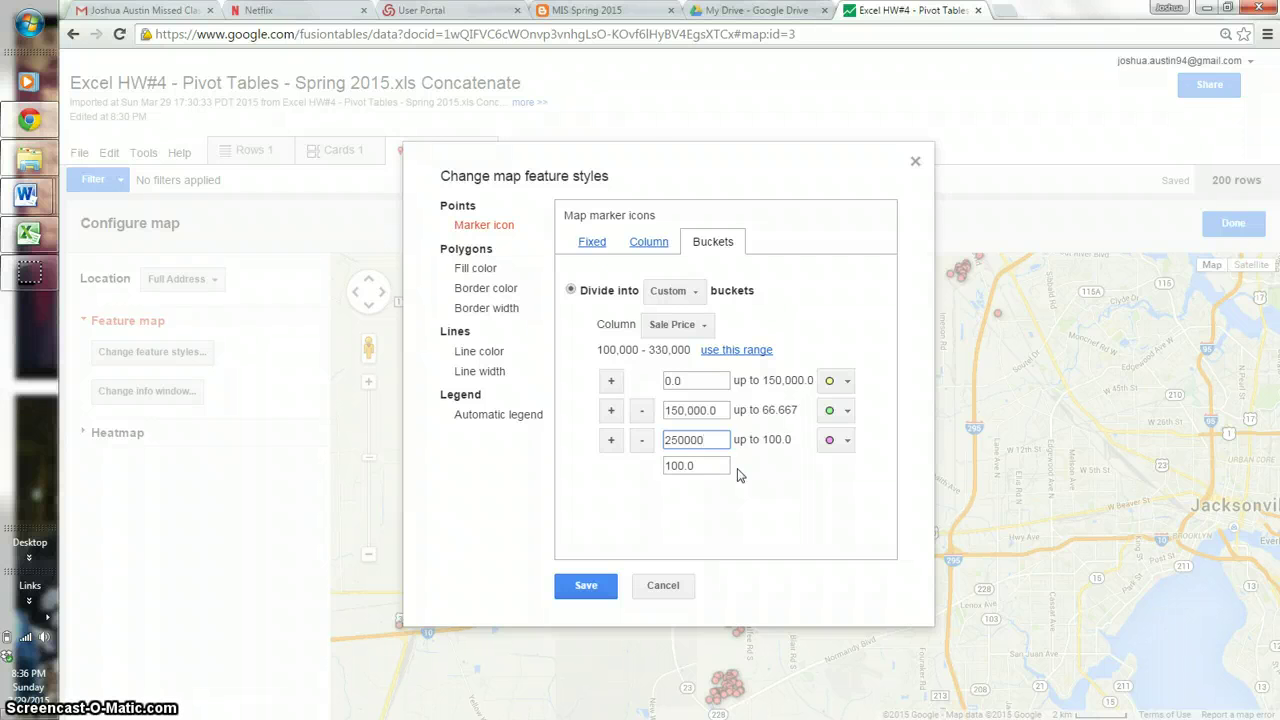
left_click(726, 466)
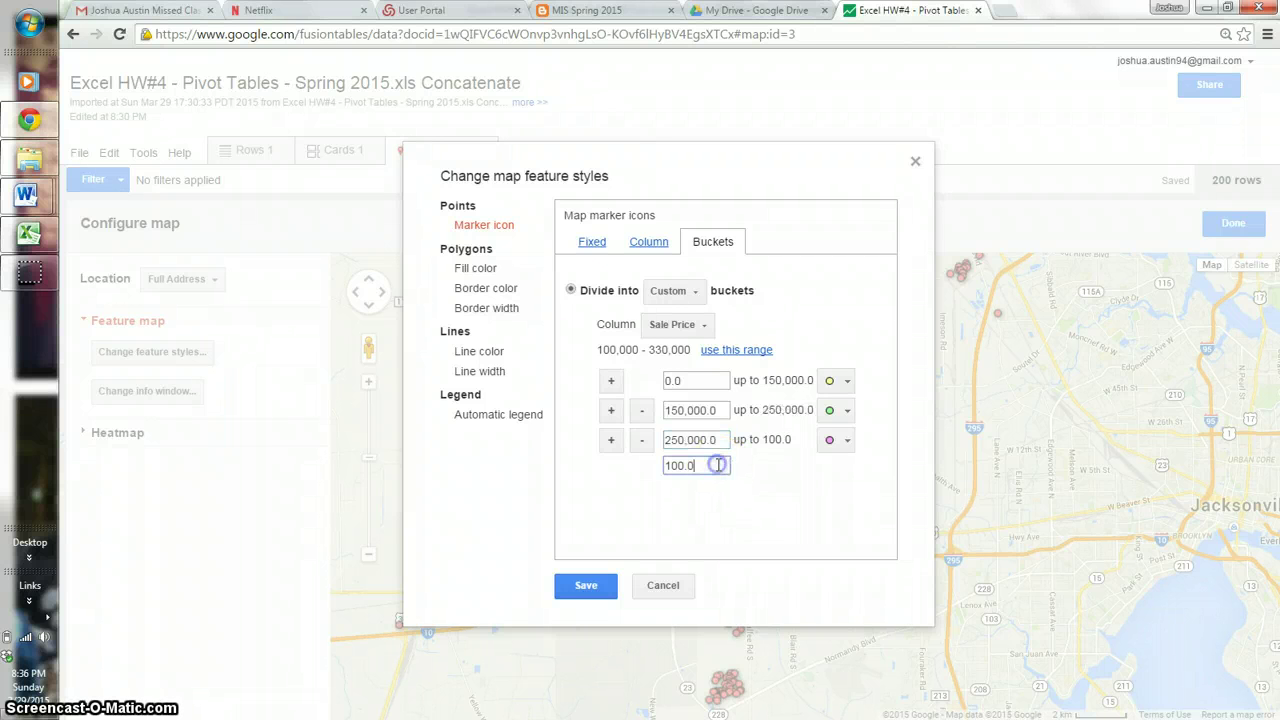
key("BackSpace")
left_click(738, 533)
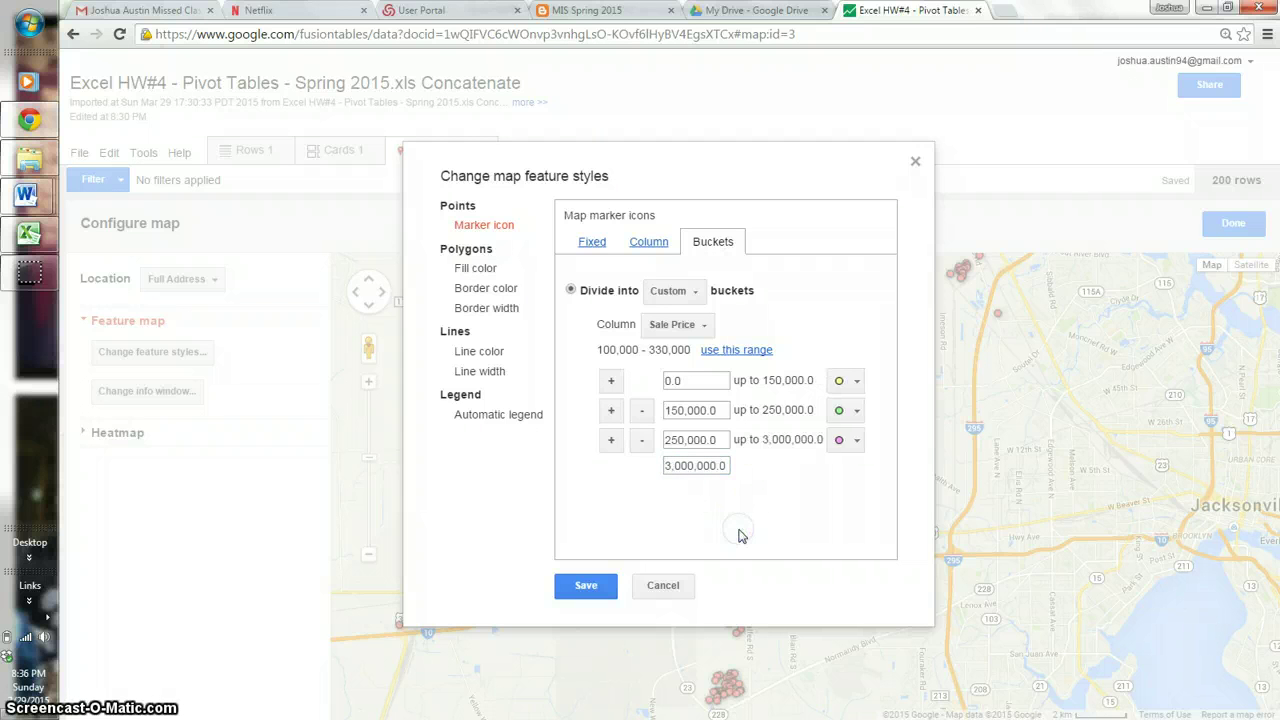
Step: Assign the small_purple icon to the lowest price bucket, from 0 up to 150,000
left_click(849, 383)
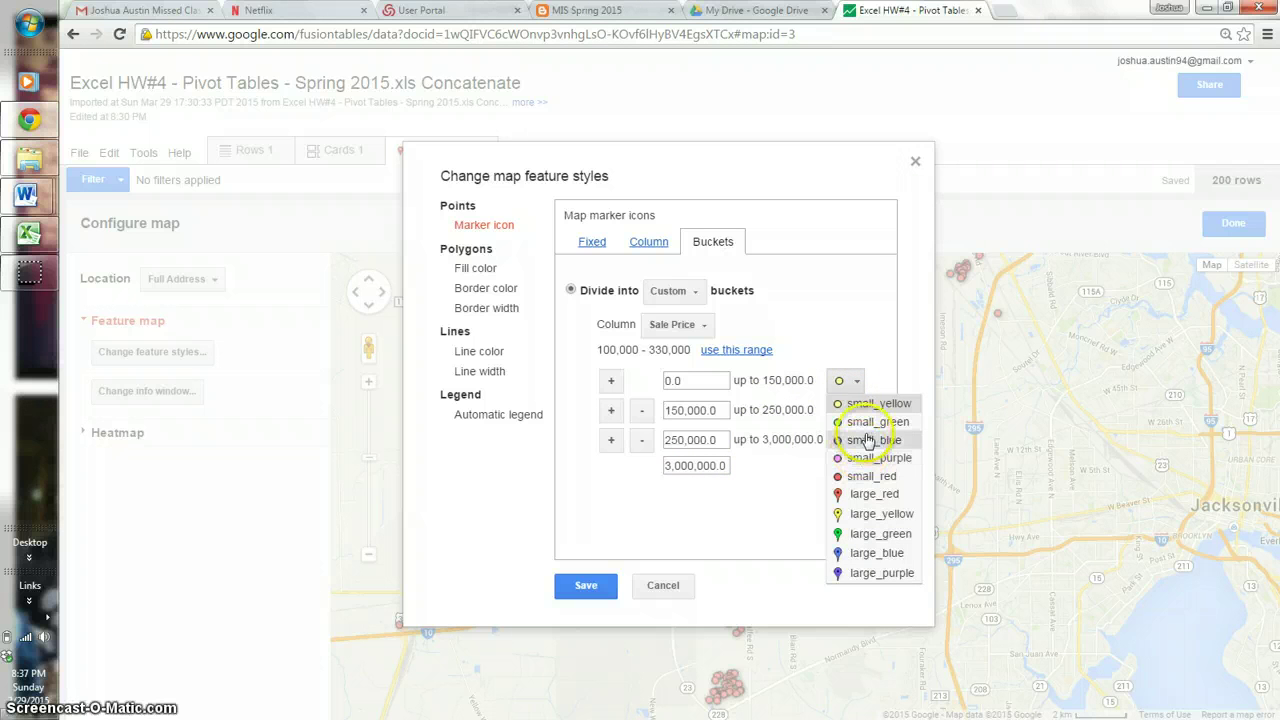
left_click(885, 552)
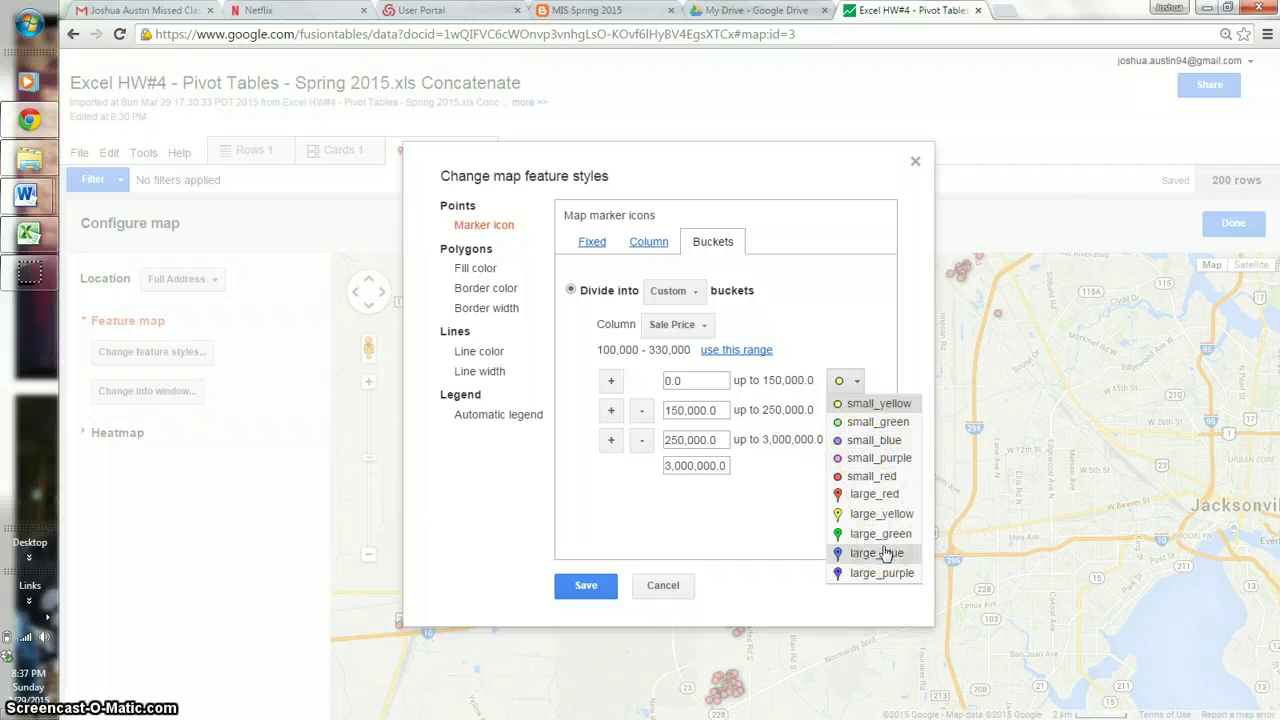
left_click(871, 571)
left_click(881, 538)
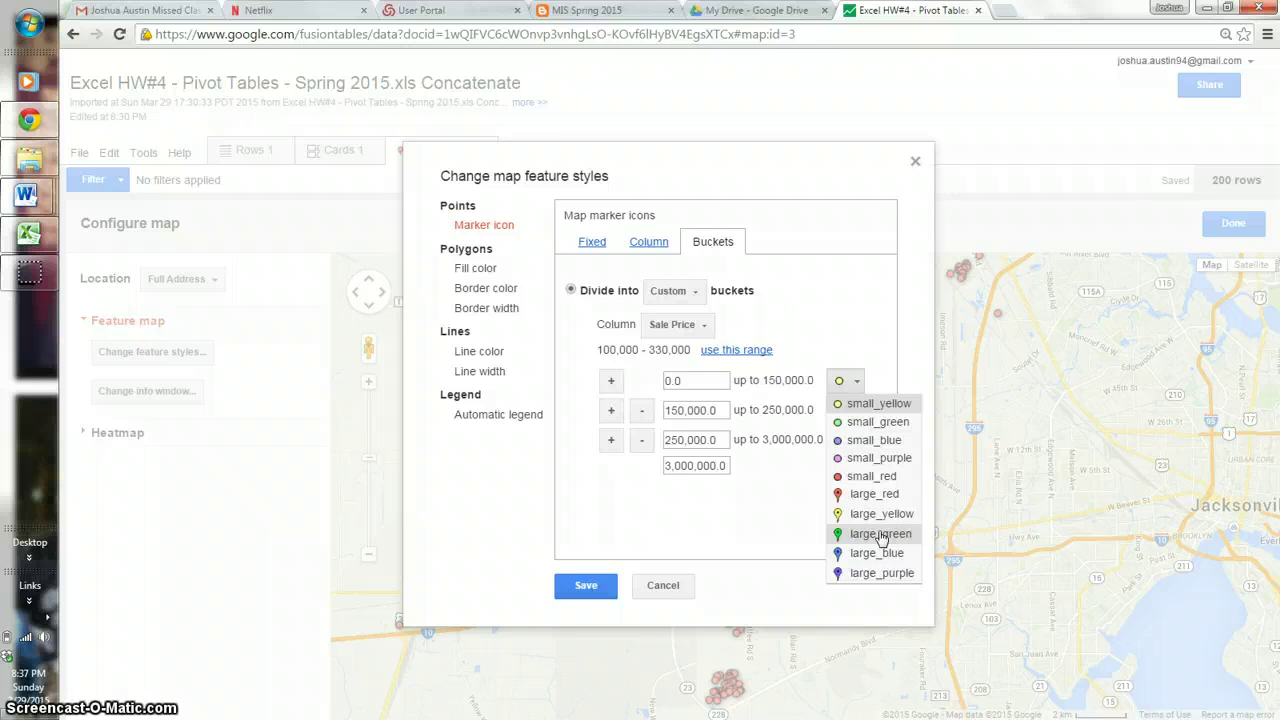
left_click(874, 405)
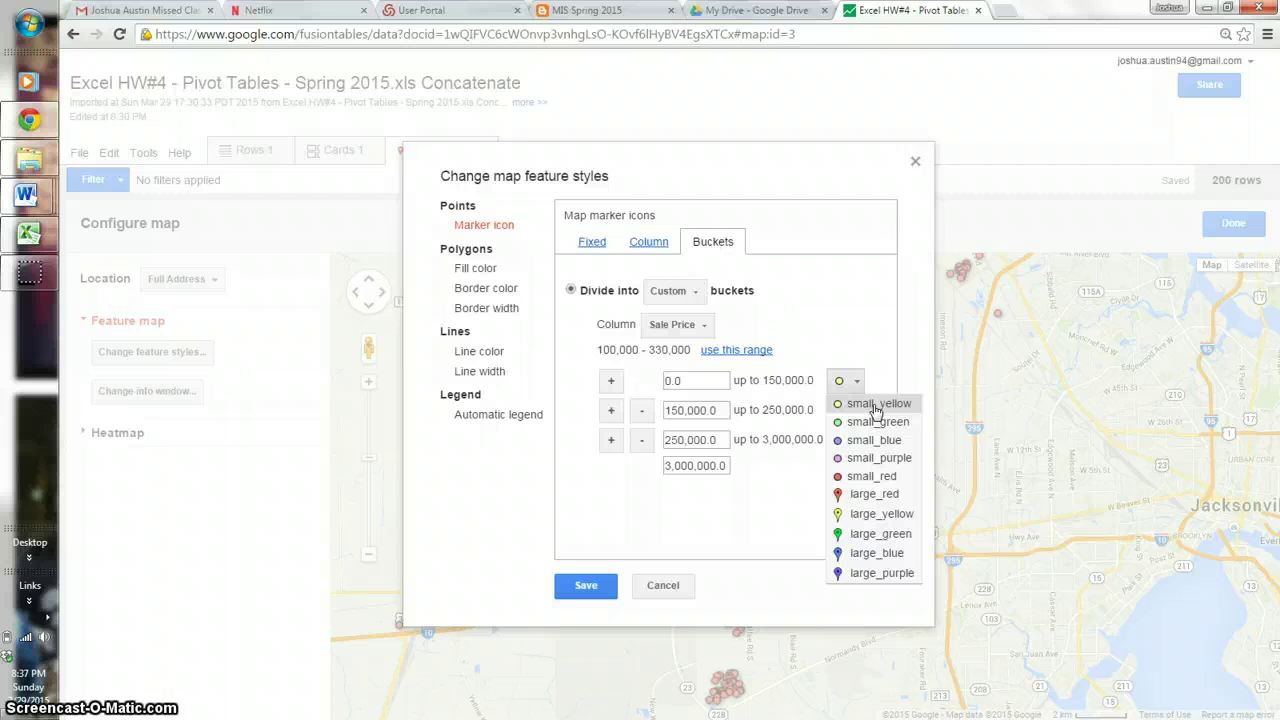
left_click(877, 458)
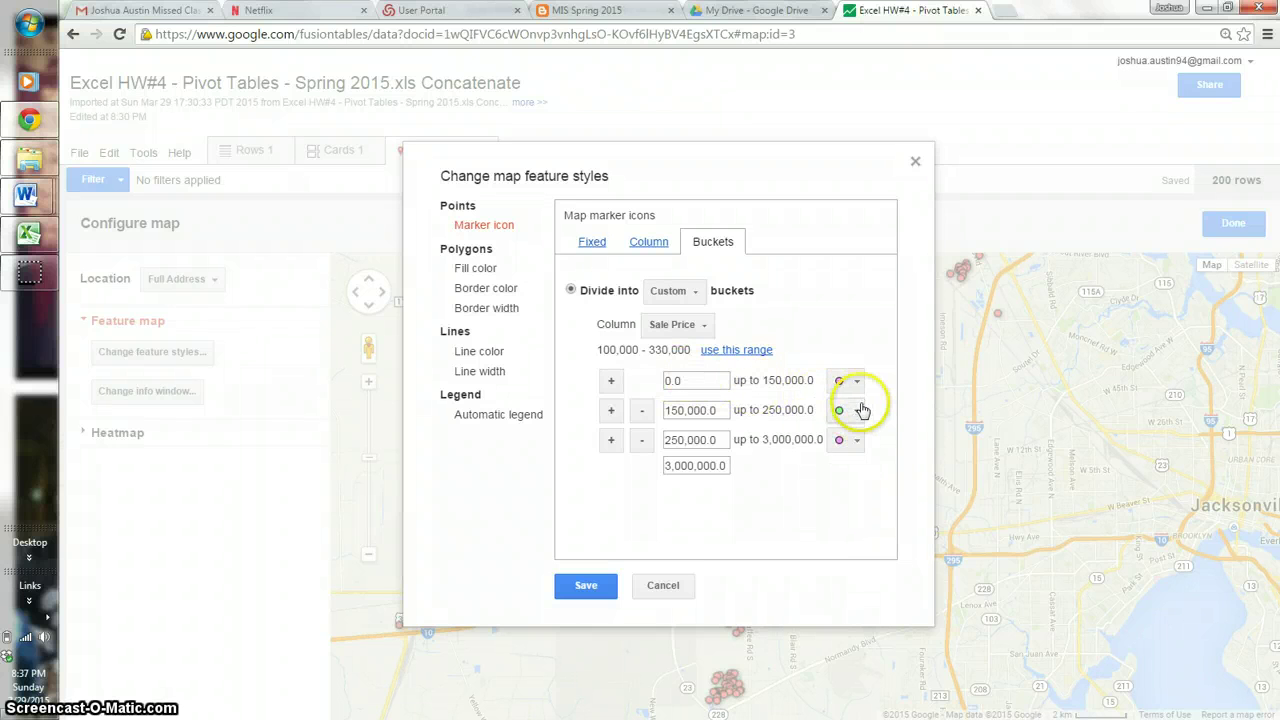
Step: Assign small_blue to the 150,000 to 250,000 bucket and small_yellow to the highest bucket, and save the feature styles
left_click(856, 410)
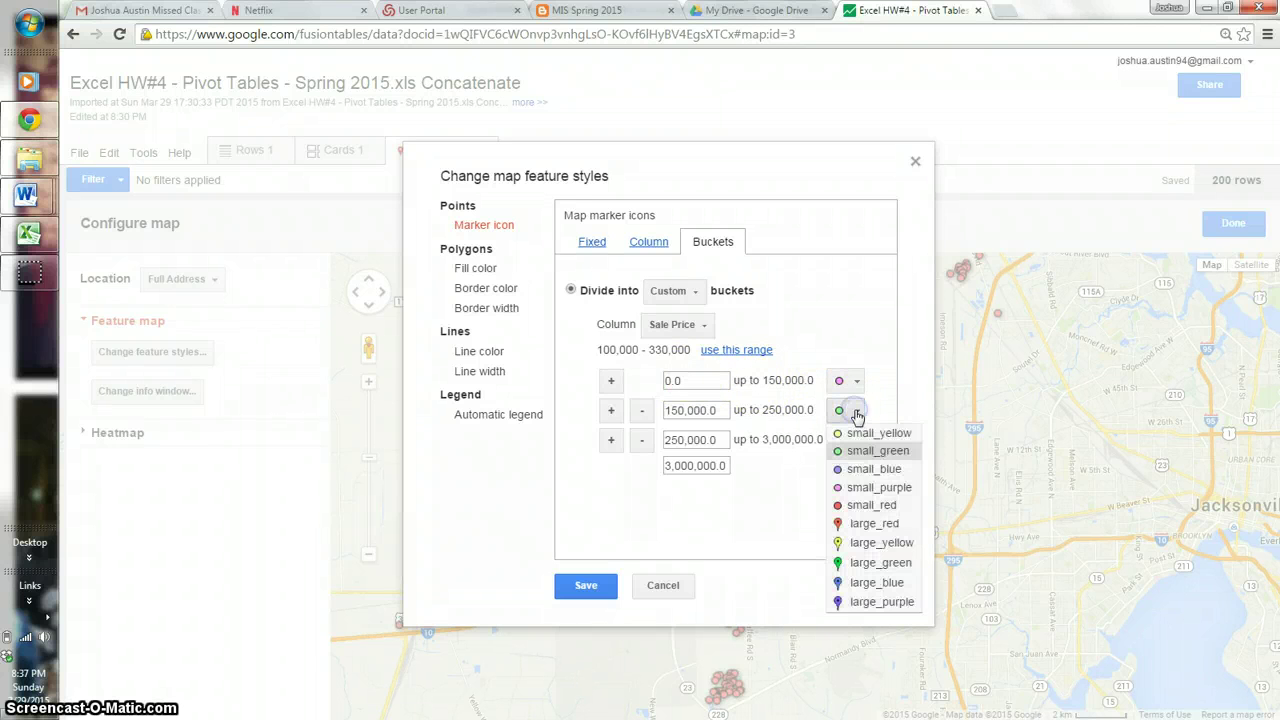
left_click(856, 470)
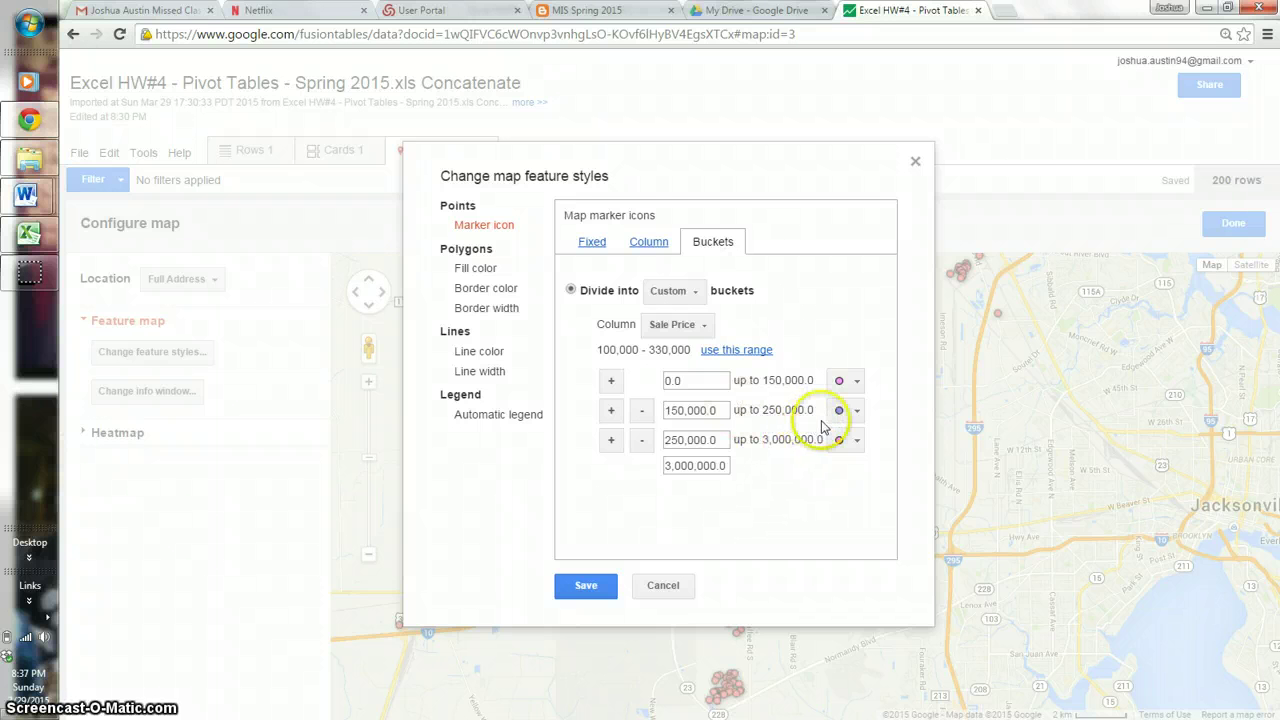
left_click(852, 442)
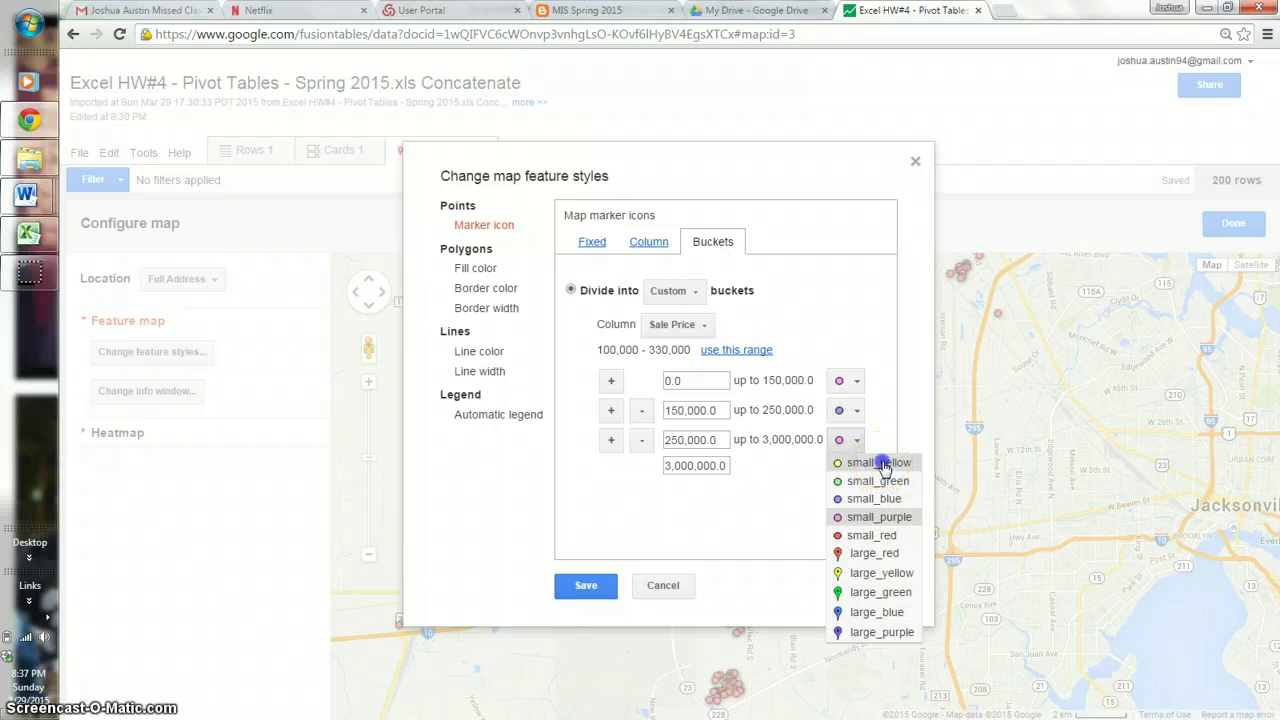
left_click(882, 464)
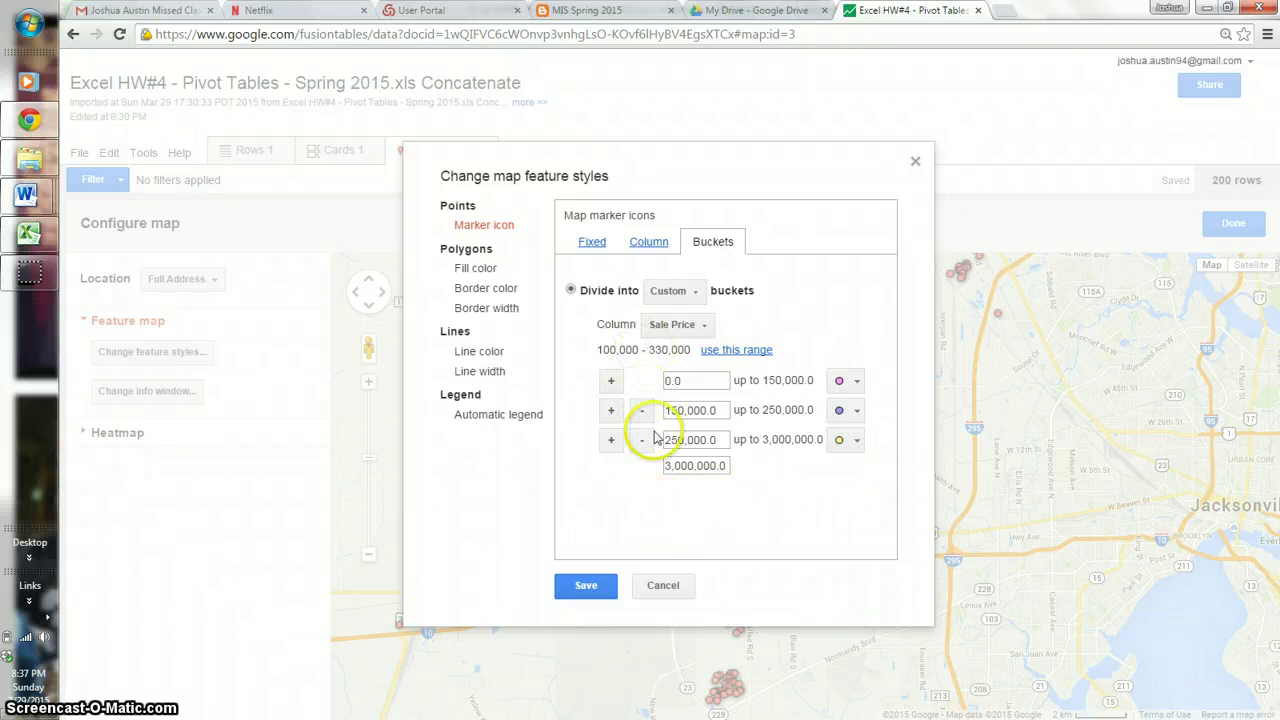
left_click(587, 588)
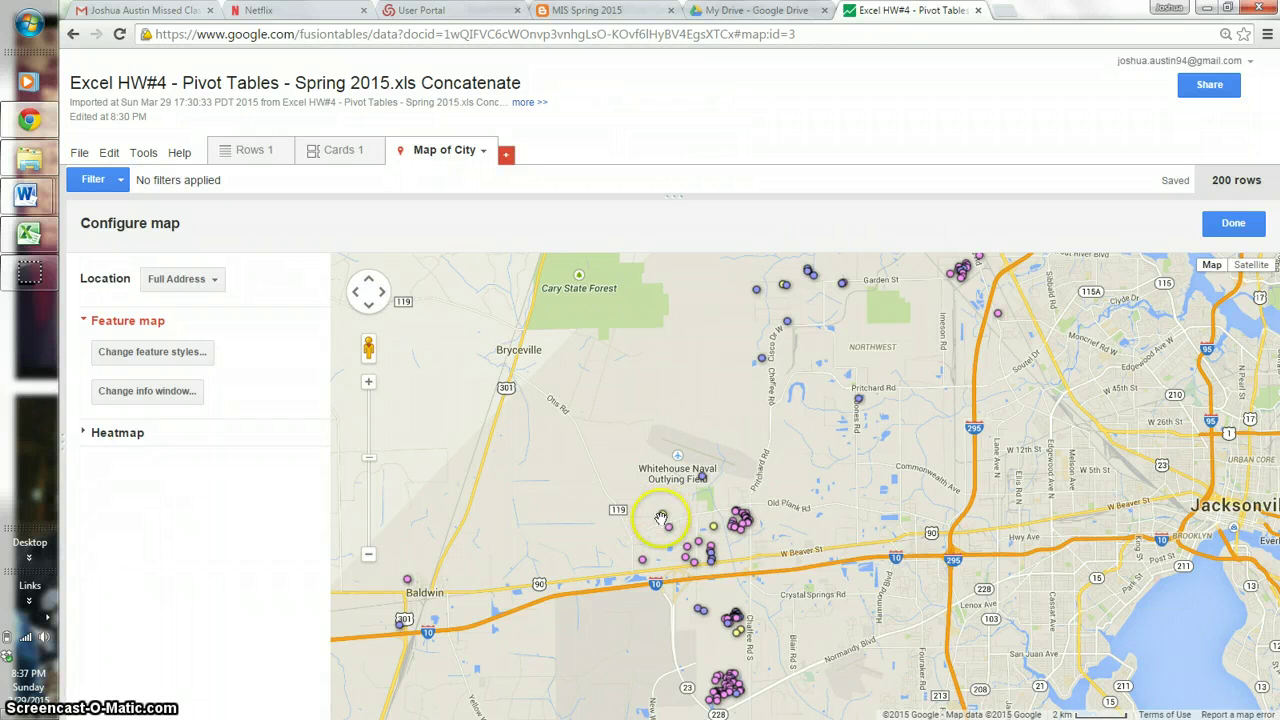
Step: Check the property details of a yellow marker near Whitehouse Naval Outlying Field and a blue marker farther north, closing each info window
left_click(664, 518)
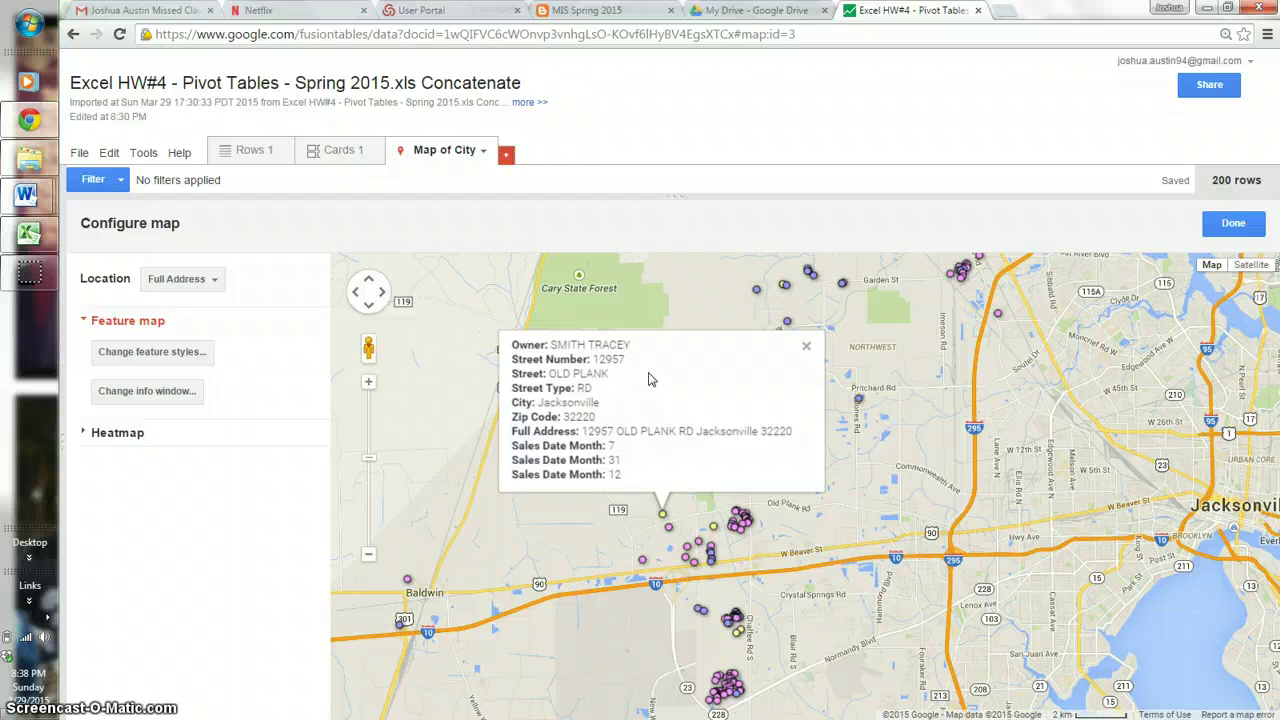
left_click(806, 350)
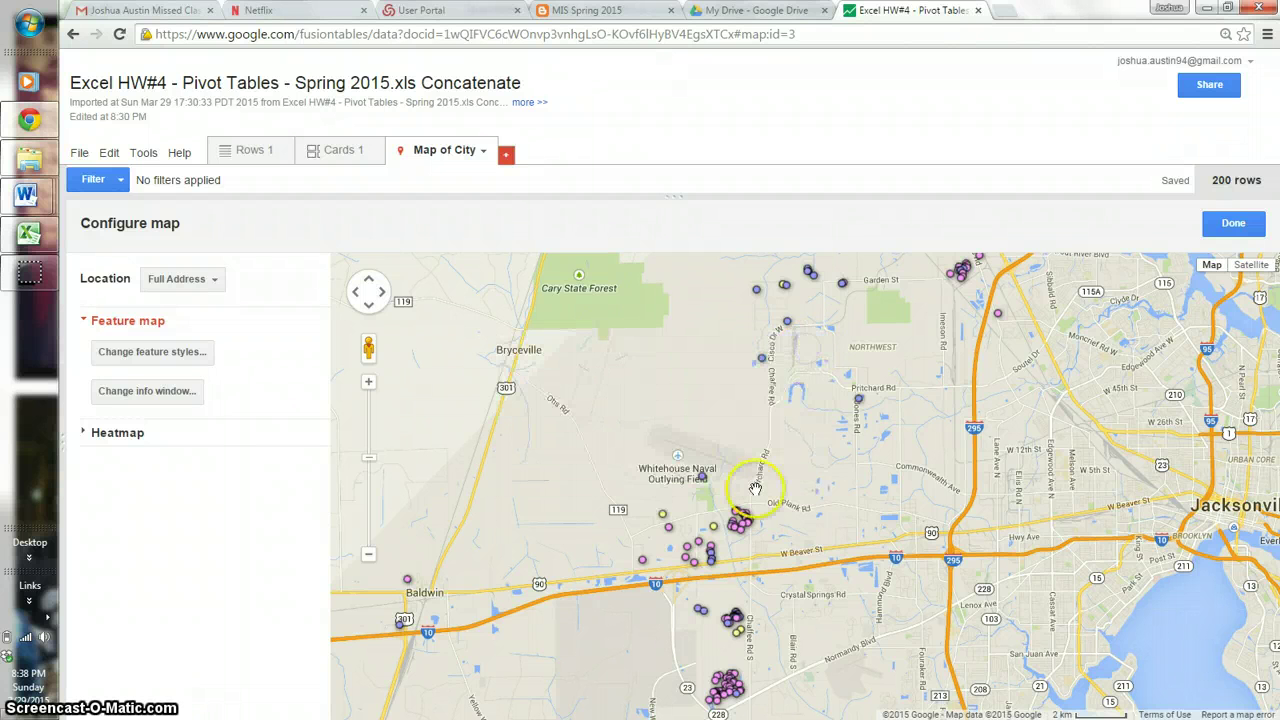
left_click(787, 324)
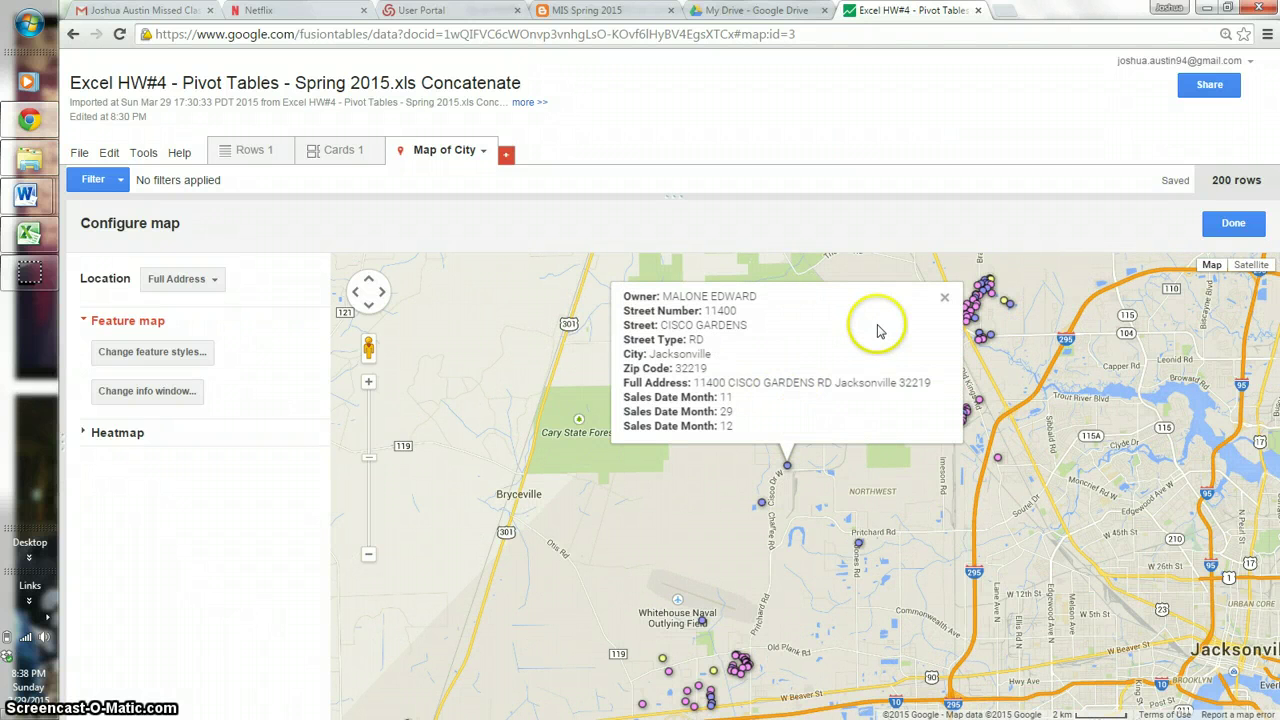
left_click(946, 303)
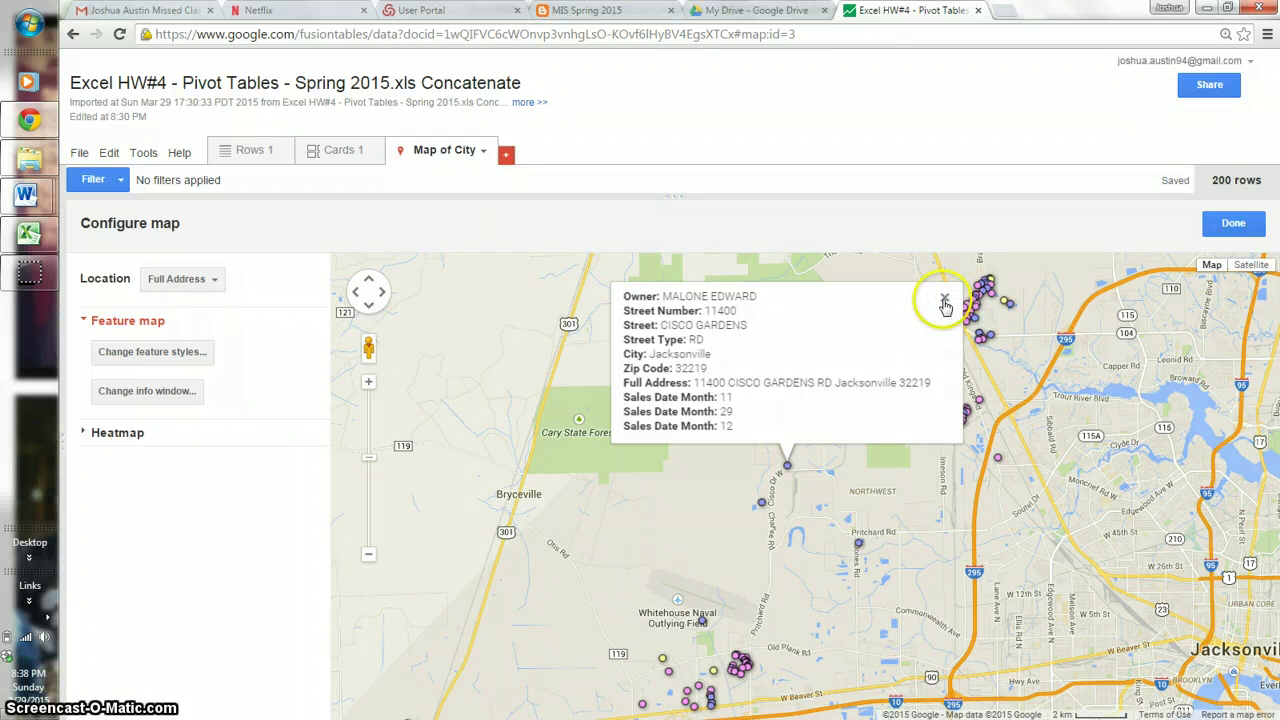
left_click(946, 303)
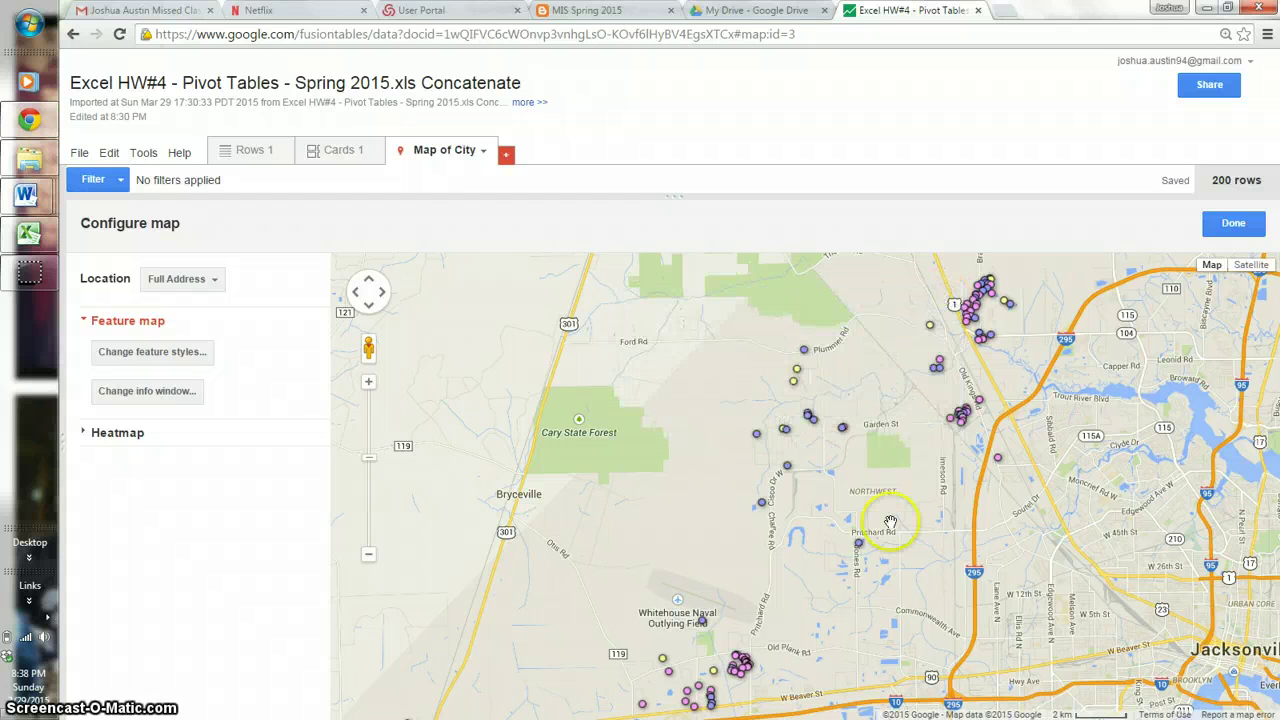
Step: Examine the color-coded property markers at closer range in the cluster around Braddock Rd and Dunn Ave
left_click_drag(881, 521, 873, 477)
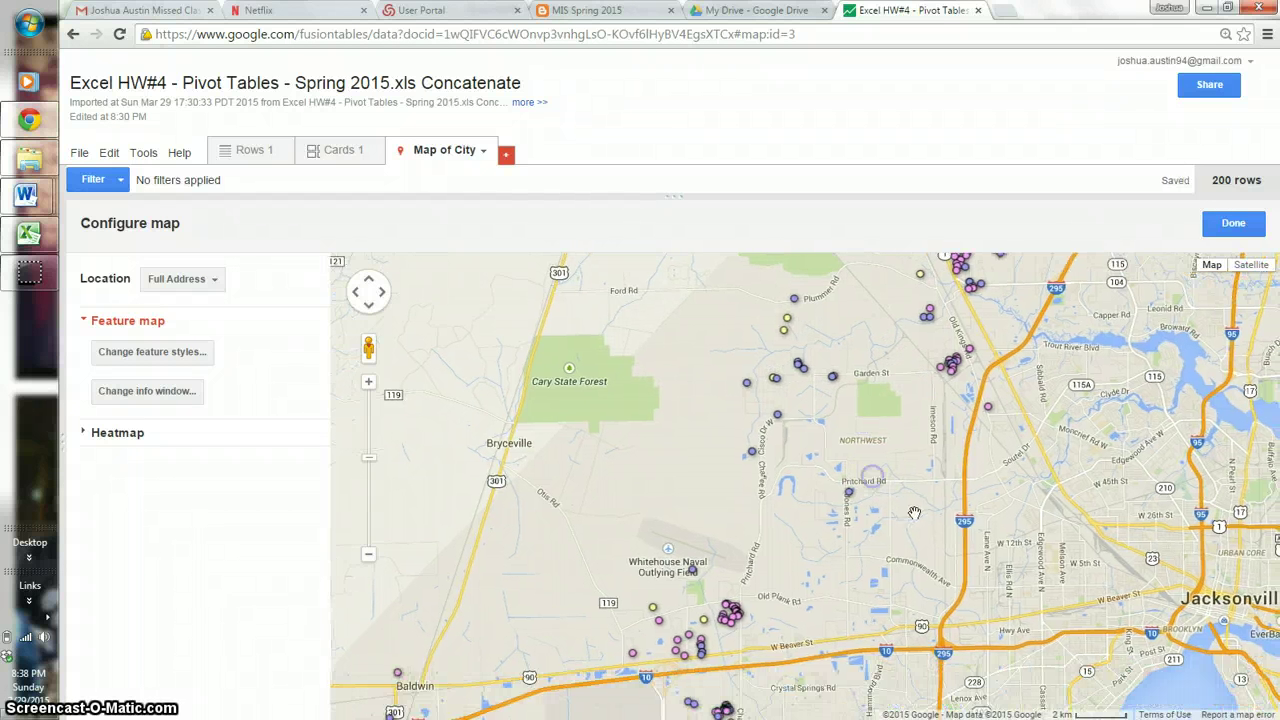
mouse_move(945, 424)
left_mouse_down()
mouse_move(930, 460)
mouse_move(907, 470)
left_mouse_up()
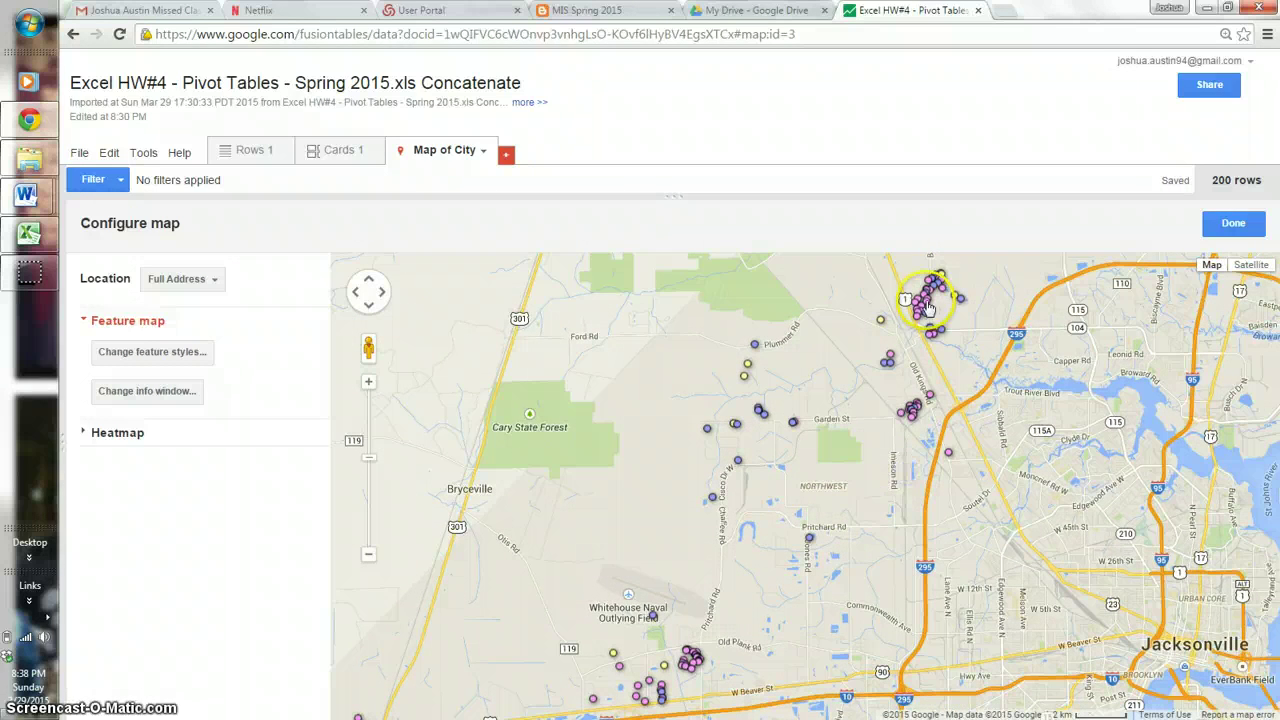
left_click(932, 287)
double_click(938, 297)
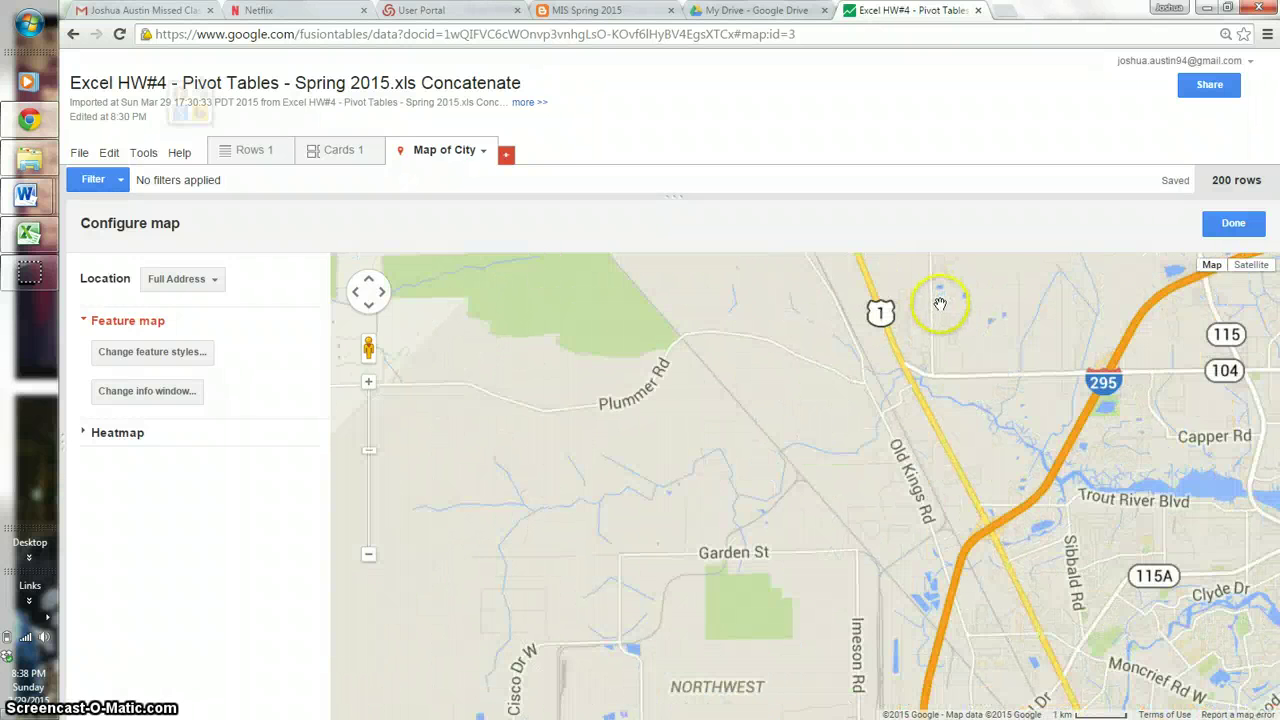
mouse_move(947, 295)
left_mouse_down()
mouse_move(917, 335)
mouse_move(910, 390)
left_mouse_up()
double_click(917, 335)
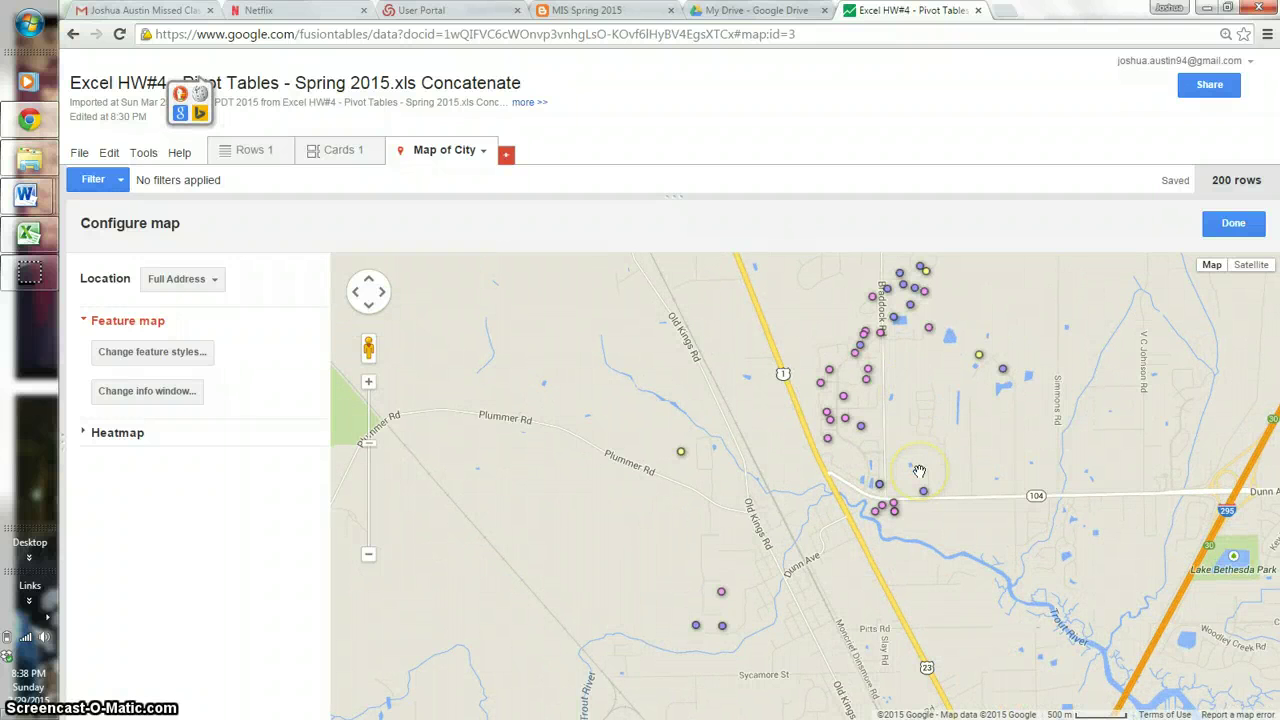
left_click(857, 459)
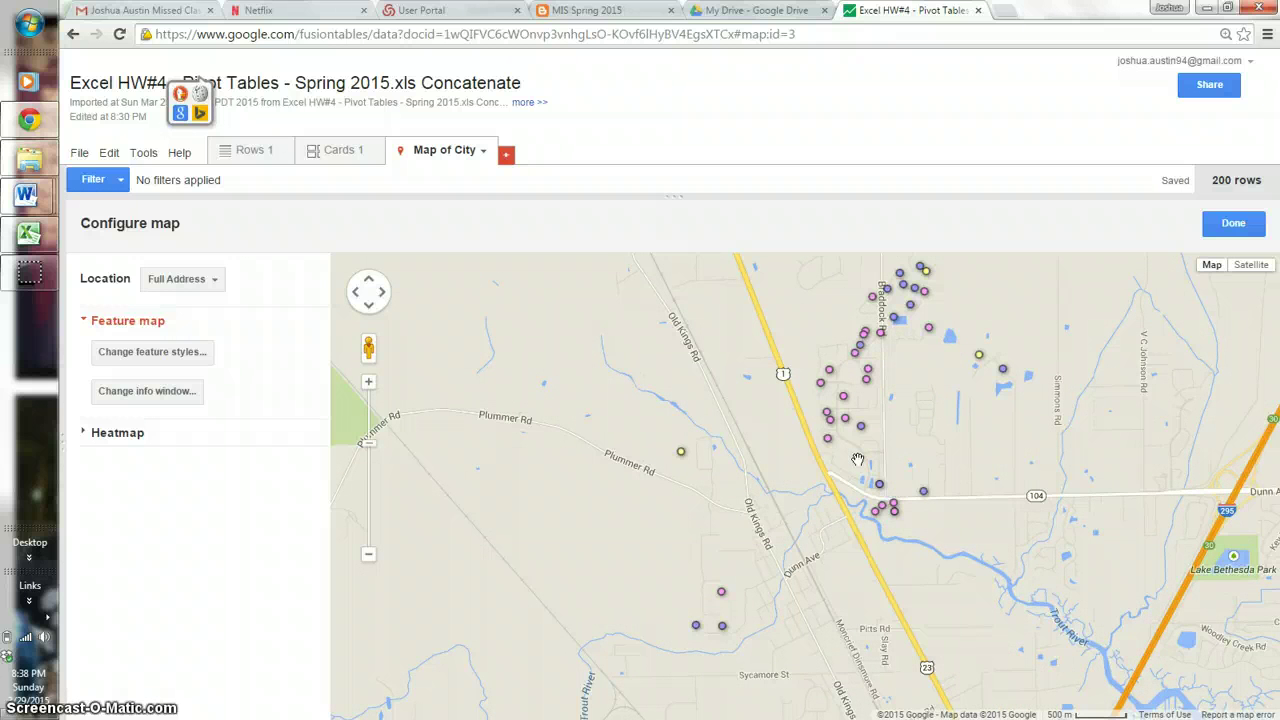
left_click(737, 517)
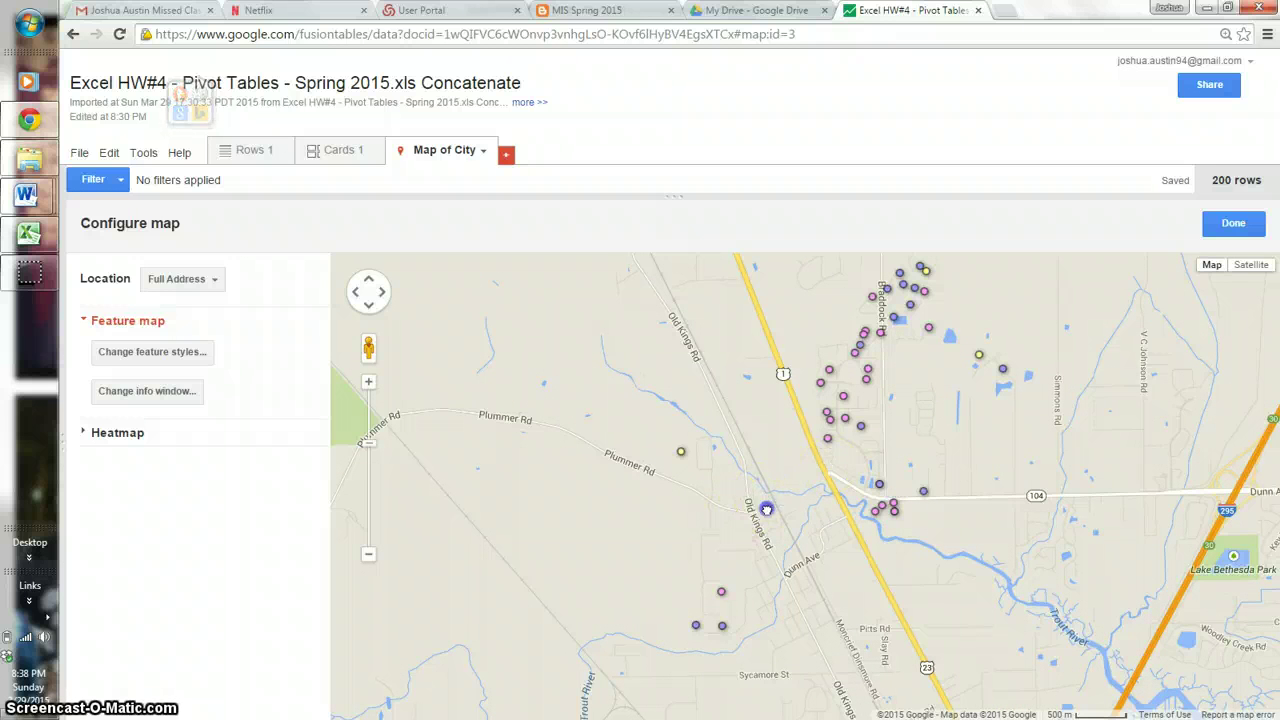
left_click_drag(766, 506, 644, 473)
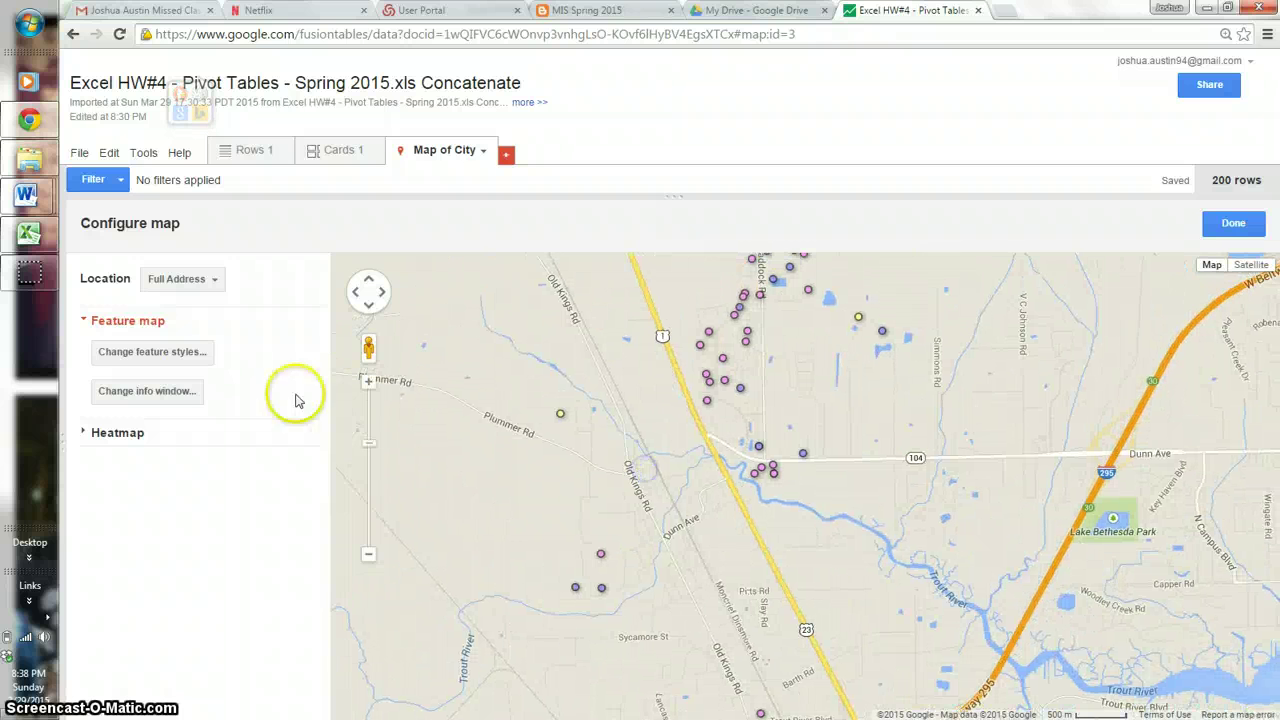
Step: Show the automatic marker legend for Sale Price in the map's lower-left corner and save the feature styles
left_click(190, 354)
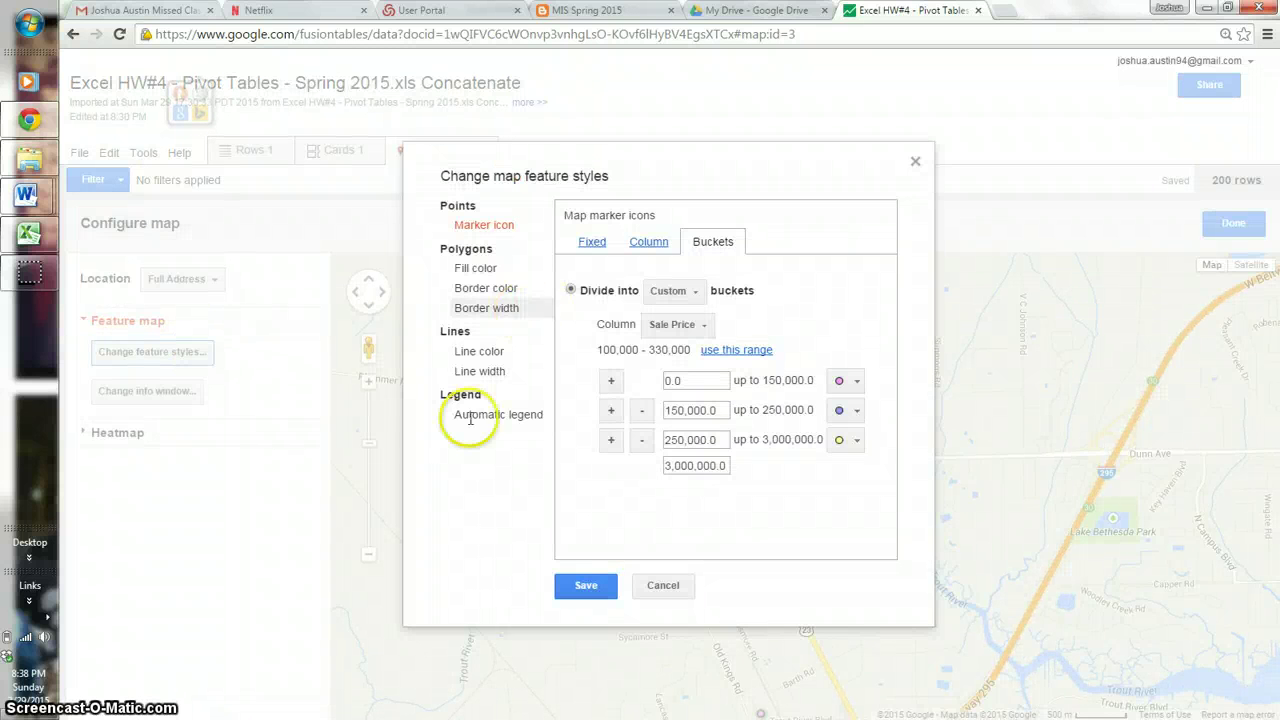
left_click(480, 418)
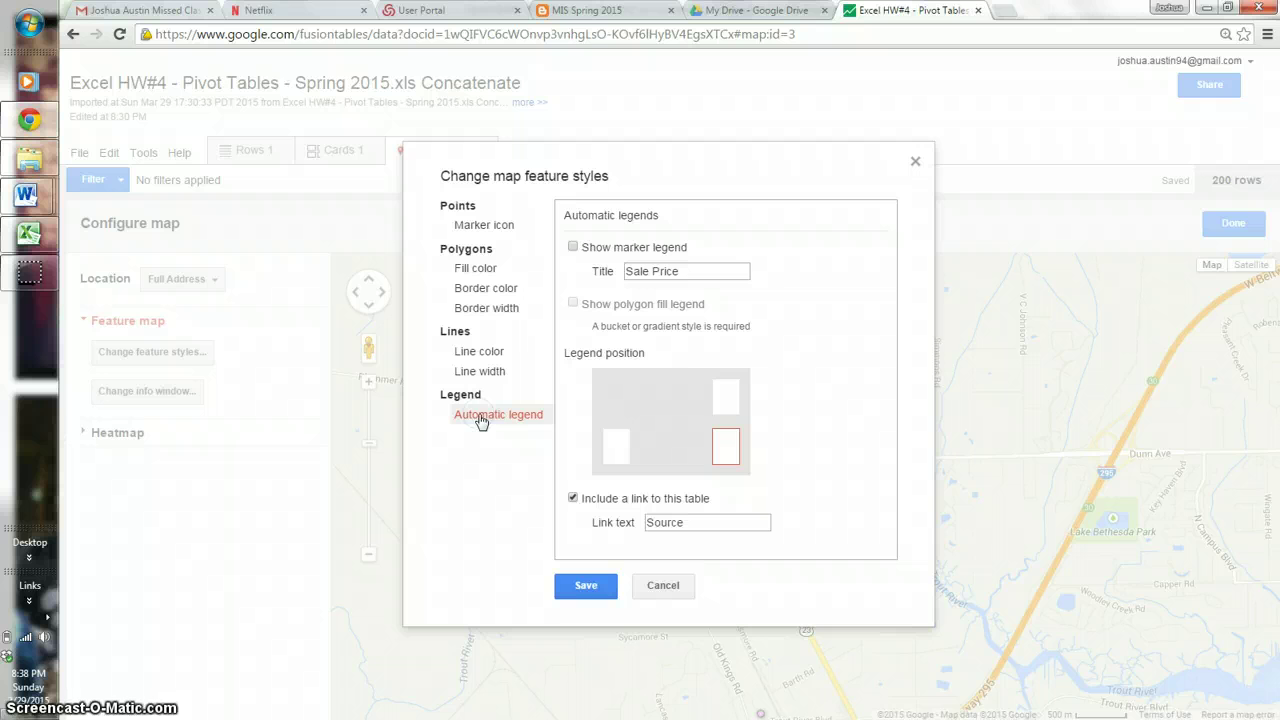
left_click(572, 247)
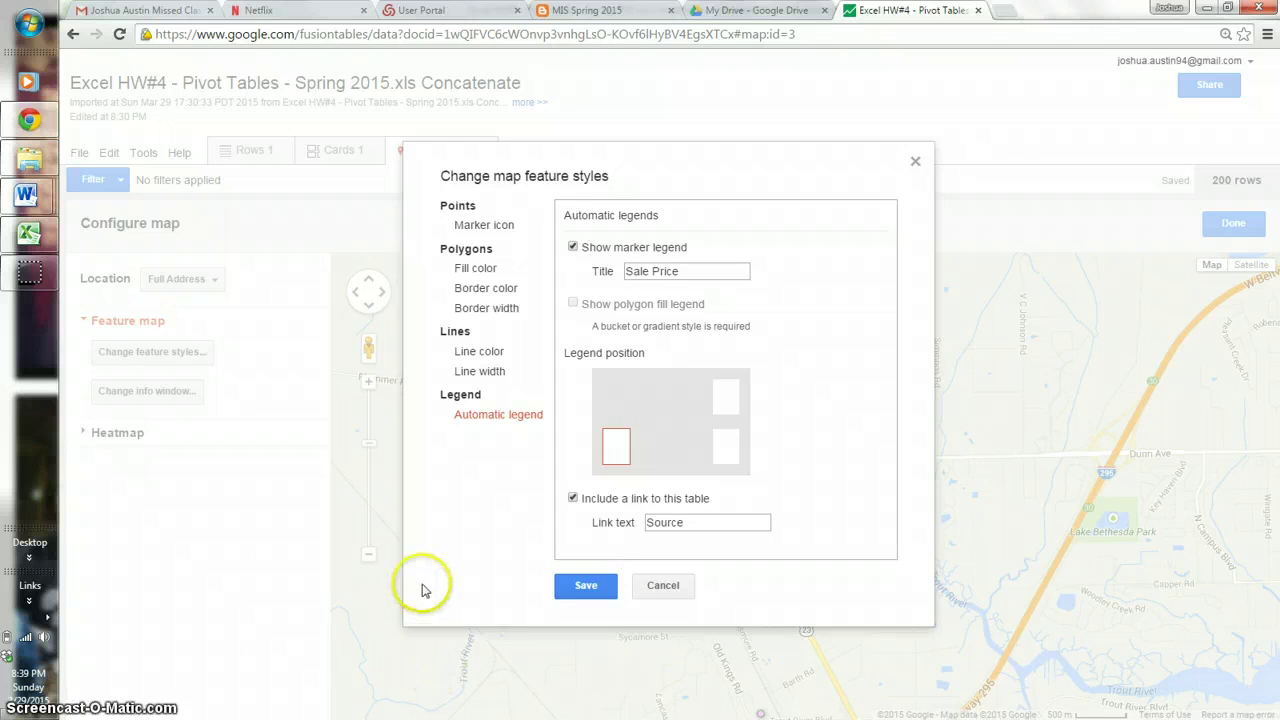
left_click(587, 590)
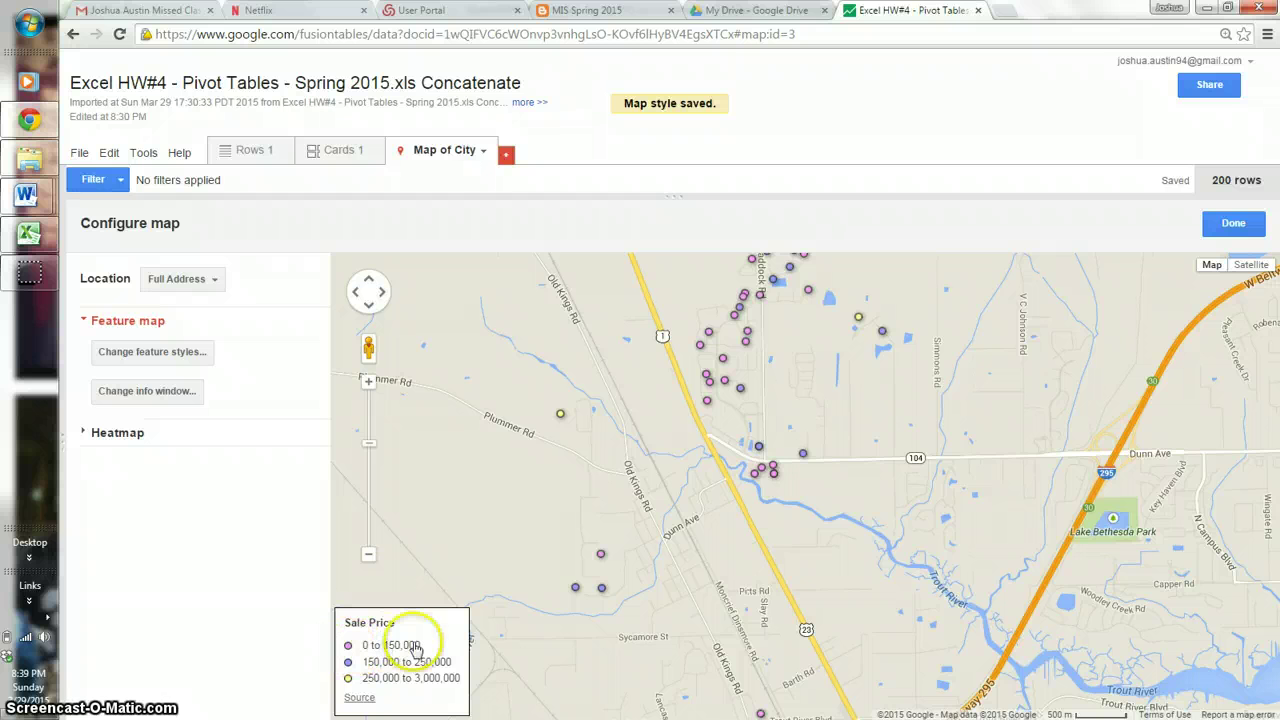
Step: Check the property details of a purple, a blue and a yellow marker near Braddock Rd, closing each info window
left_click(723, 362)
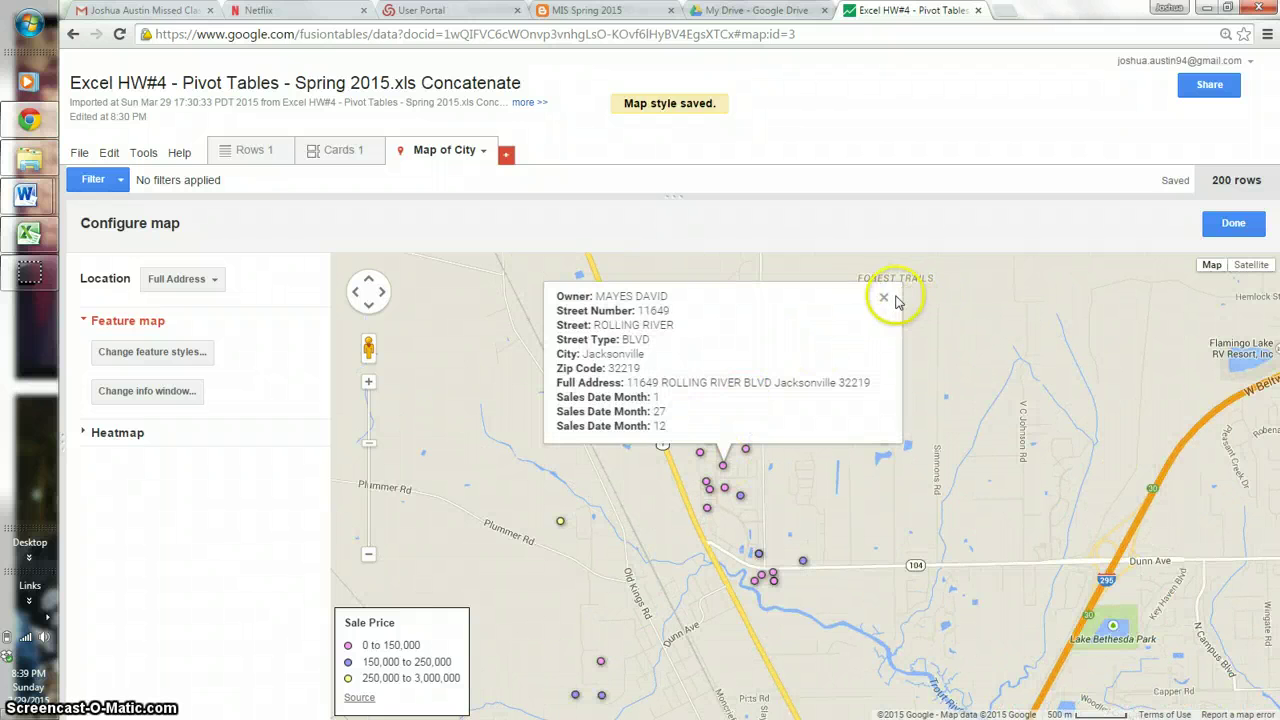
left_click(885, 298)
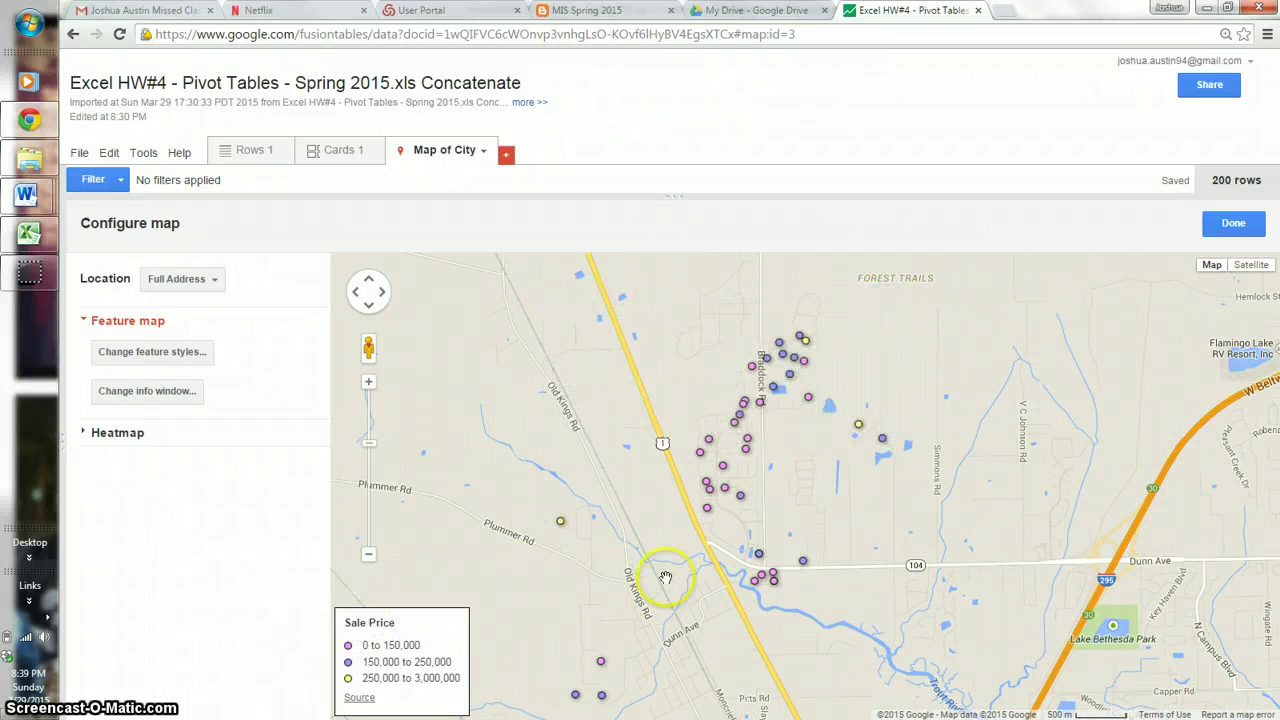
left_click(741, 497)
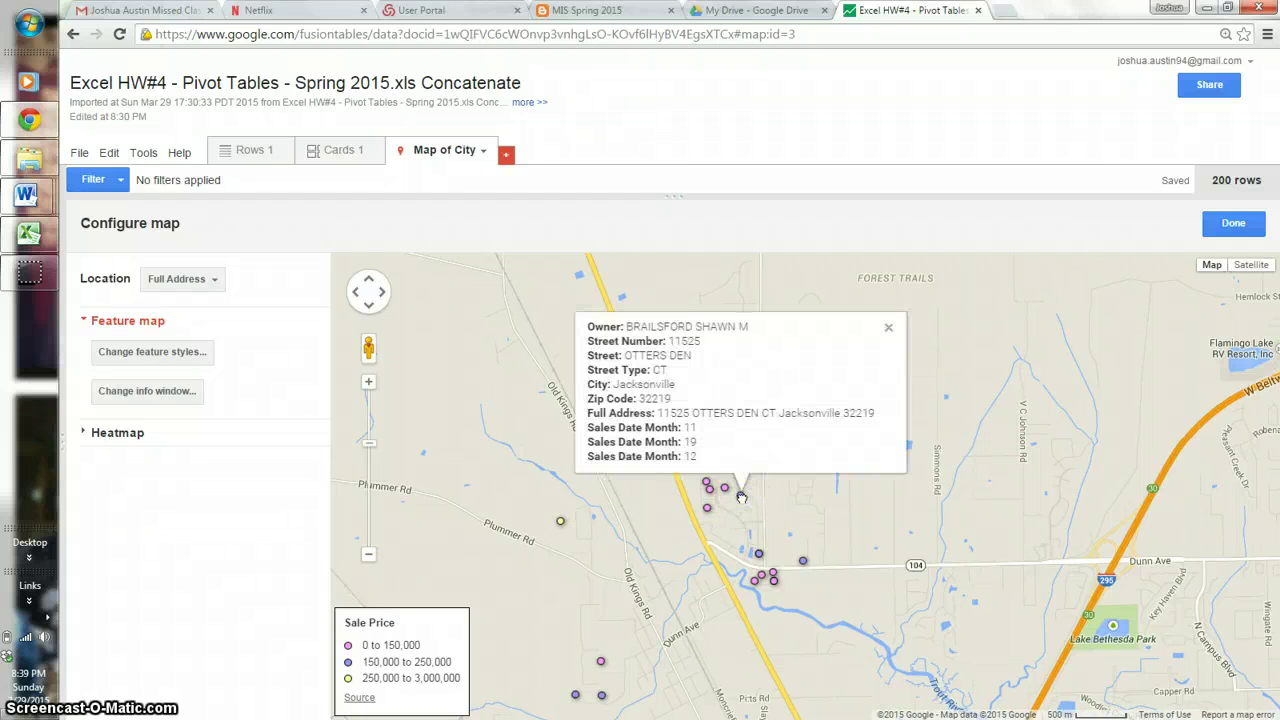
left_click(888, 329)
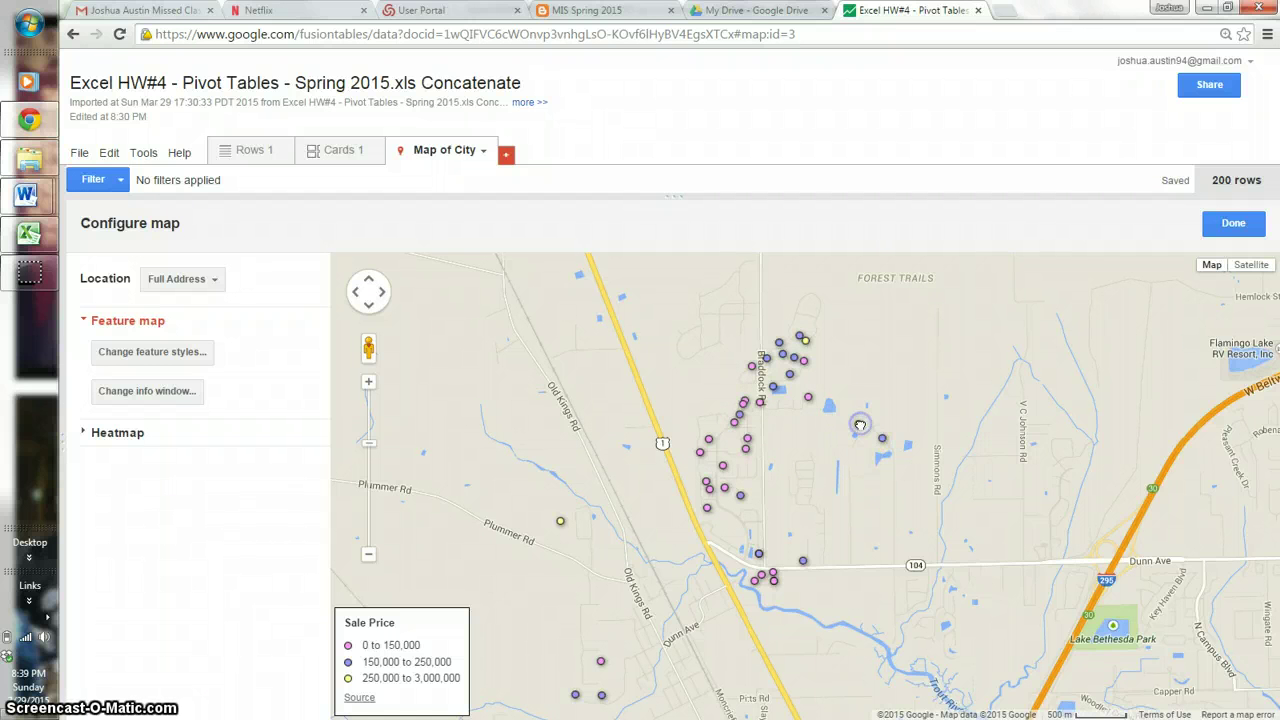
left_click(860, 425)
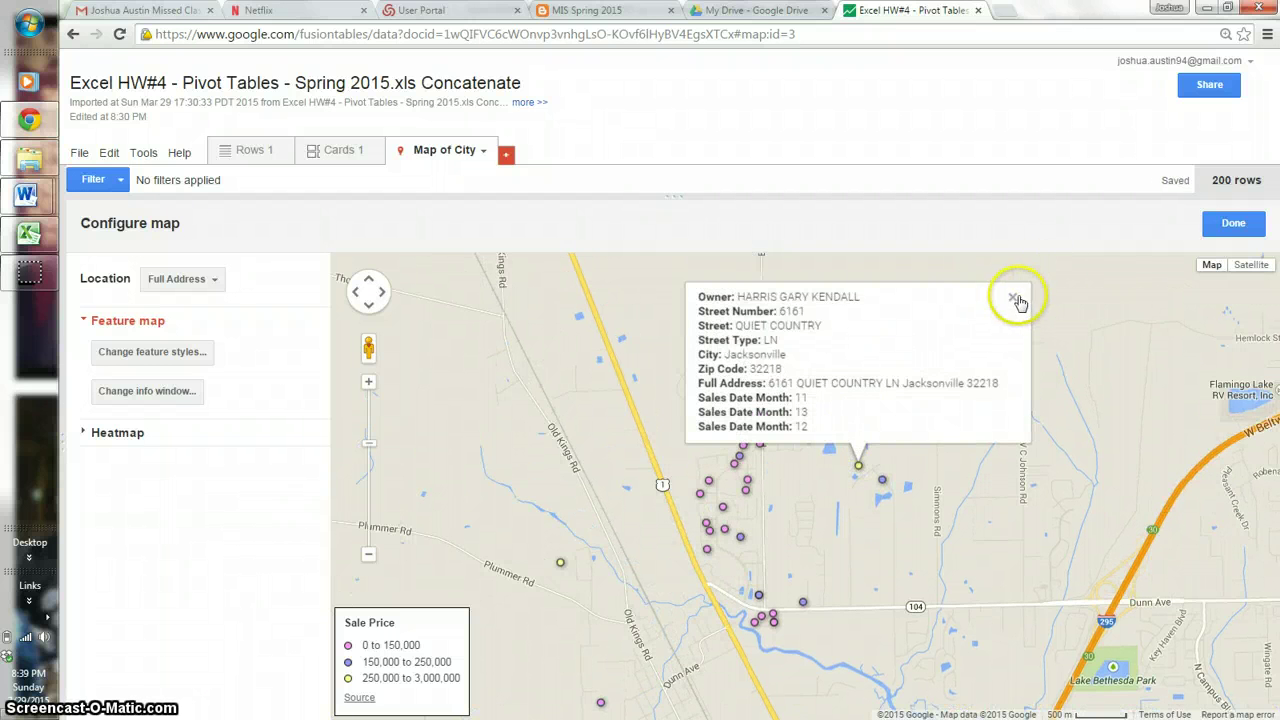
left_click(1015, 299)
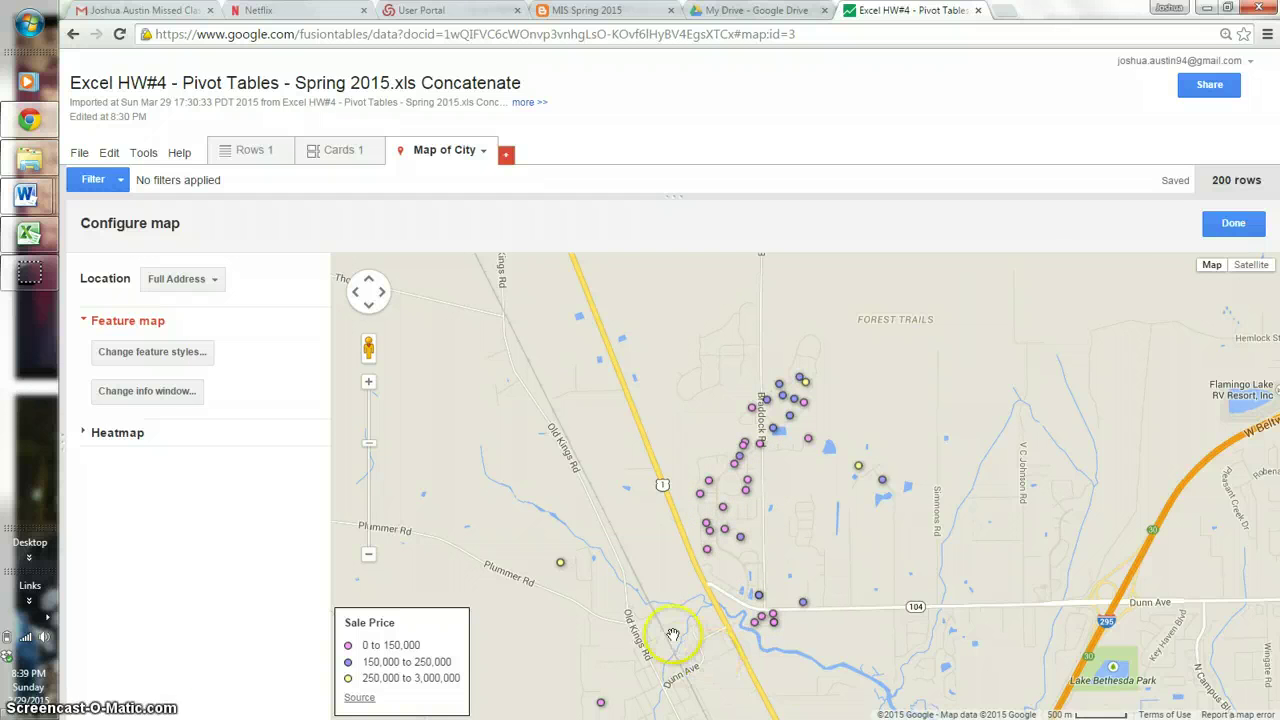
Step: Survey the markers around Garden St and Cisco Gardens, and review the Excel HW #6 assignment steps on the MIS Spring 2015 blog
left_click_drag(674, 634, 816, 311)
left_click_drag(724, 617, 1113, 389)
left_click_drag(543, 514, 643, 603)
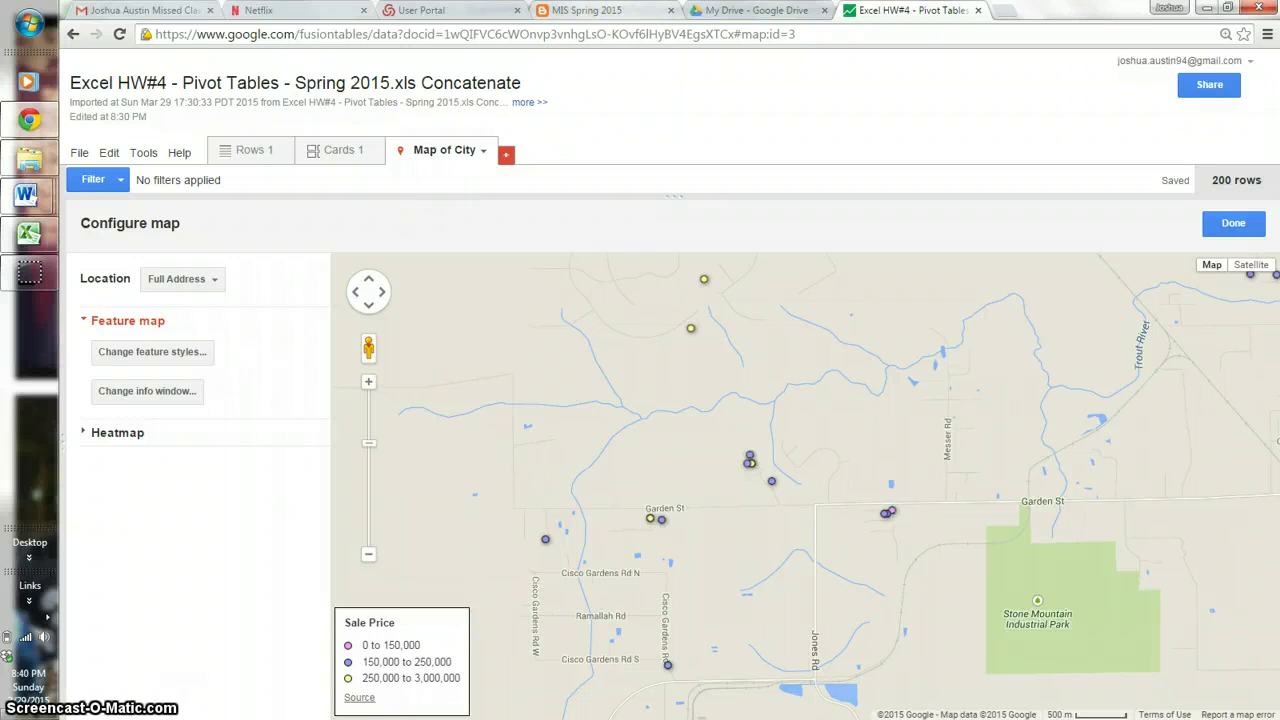
key("ctrl+4")
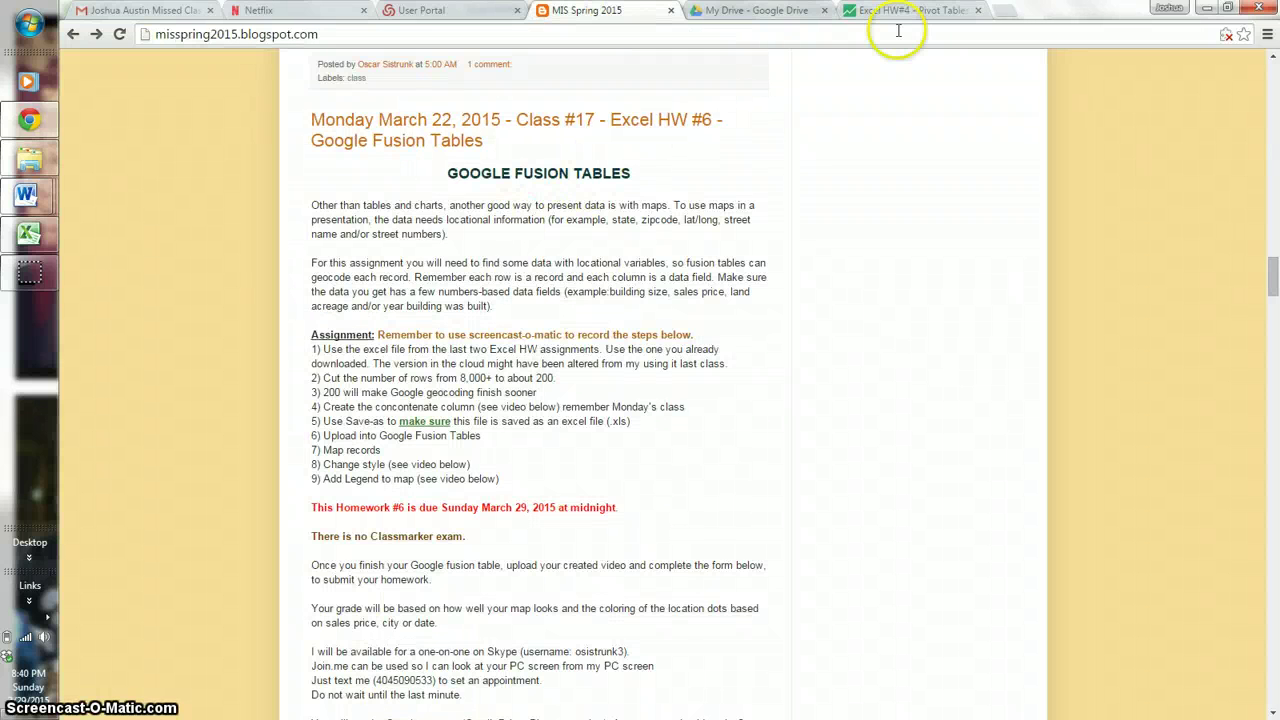
key("ctrl+6")
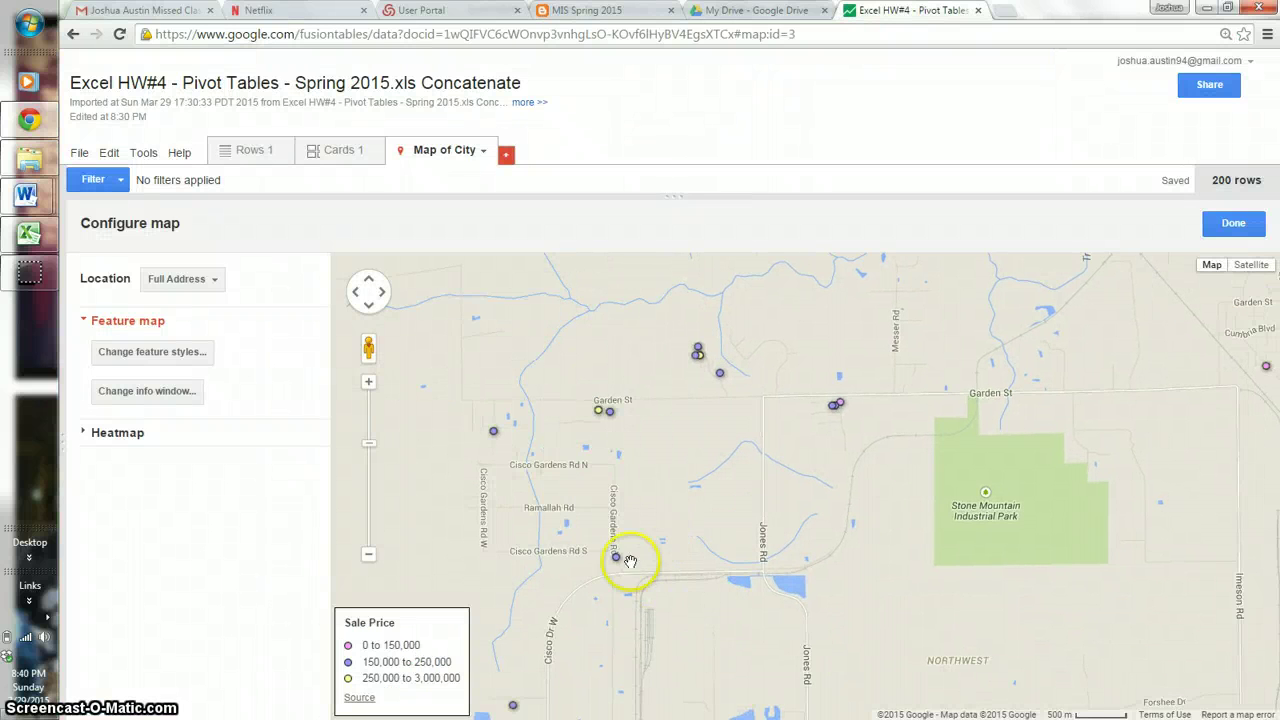
left_click_drag(601, 626, 645, 548)
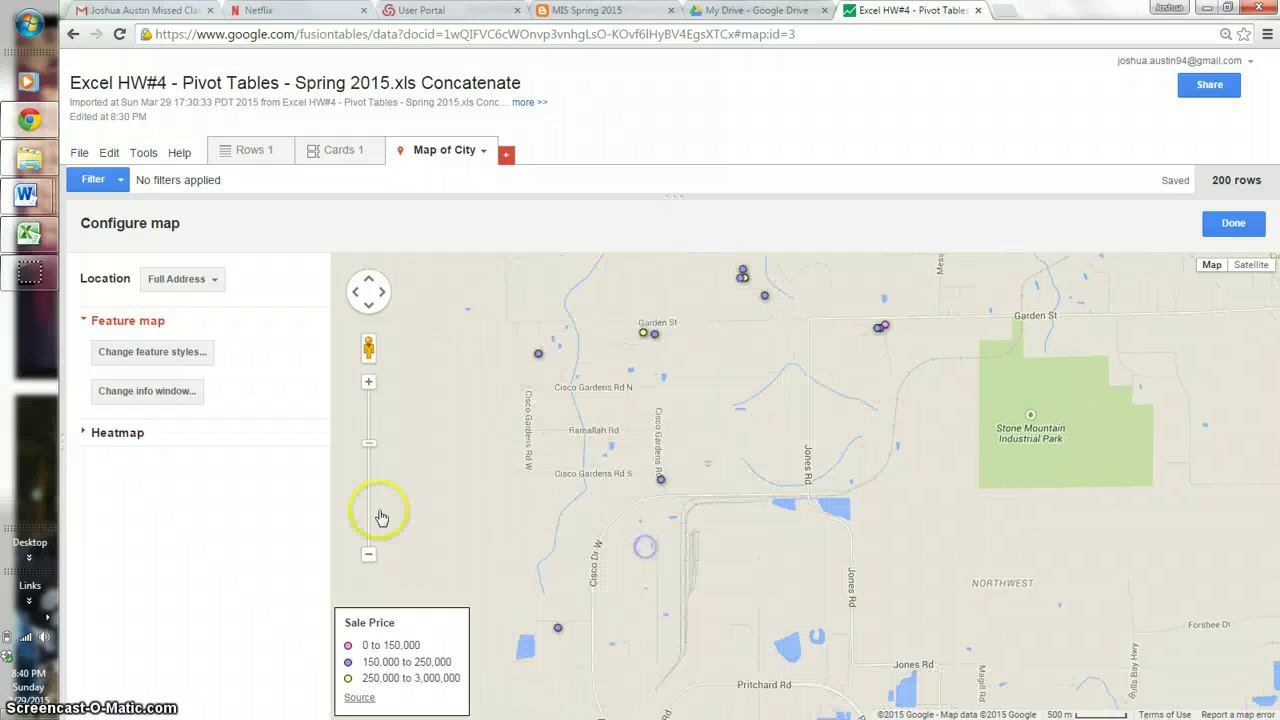